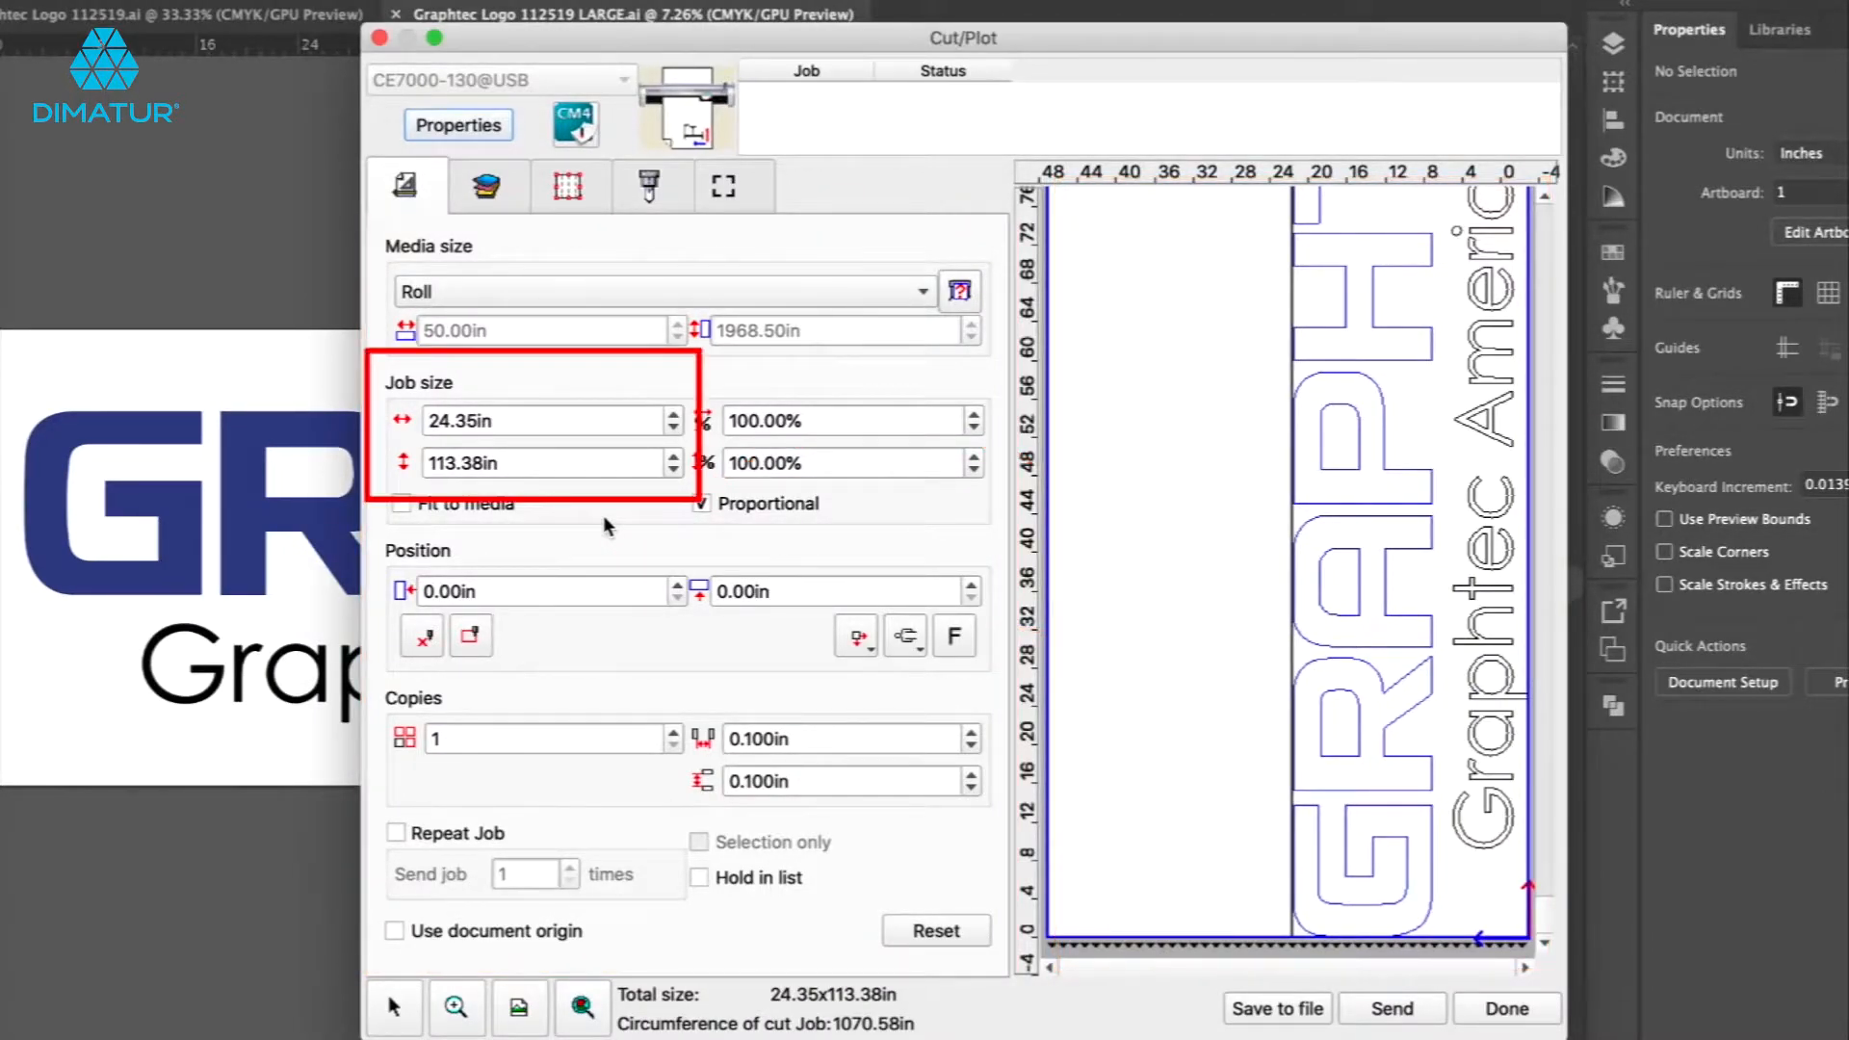
# Step the job width up and back down with its spinner, then reset the general job settings.
pyautogui.click(675, 415)
pyautogui.click(675, 415)
pyautogui.click(675, 415)
pyautogui.click(675, 415)
pyautogui.click(675, 415)
pyautogui.click(675, 415)
pyautogui.click(675, 415)
pyautogui.click(675, 427)
pyautogui.click(675, 428)
pyautogui.click(675, 427)
pyautogui.click(675, 427)
pyautogui.click(675, 427)
pyautogui.click(675, 428)
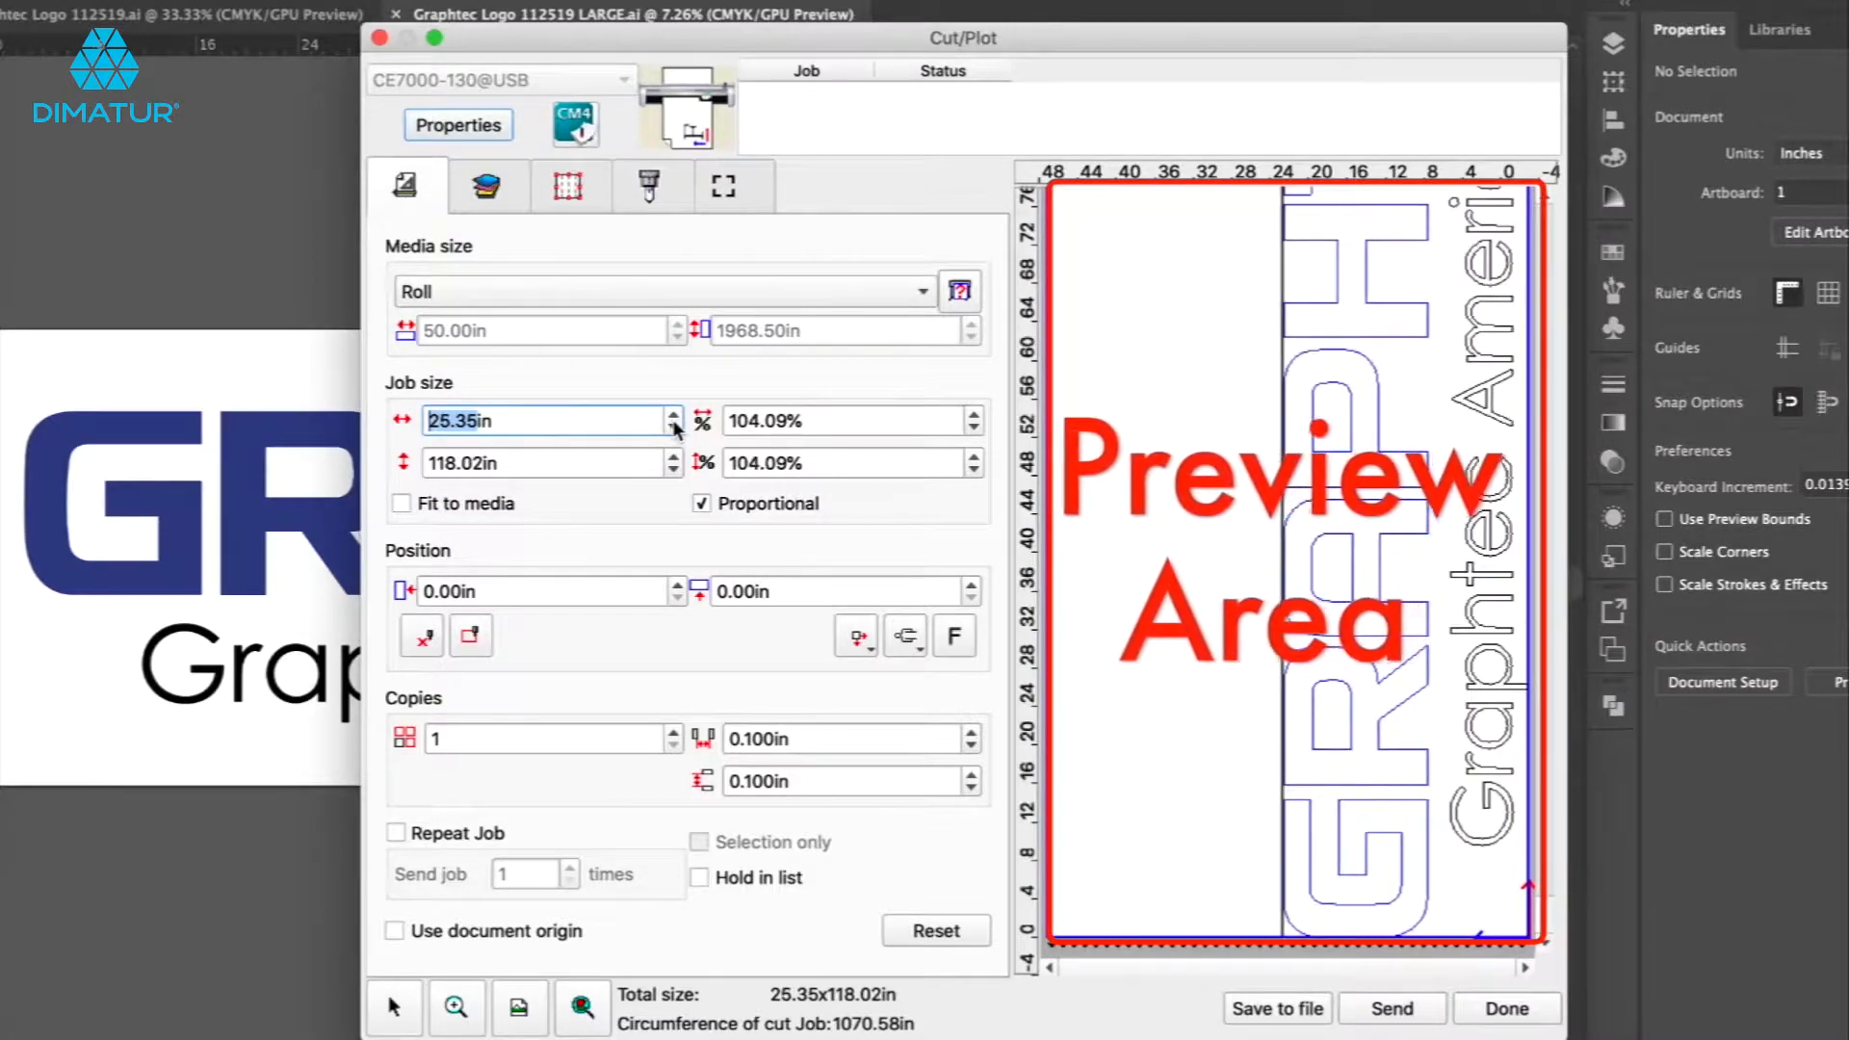
pyautogui.click(675, 427)
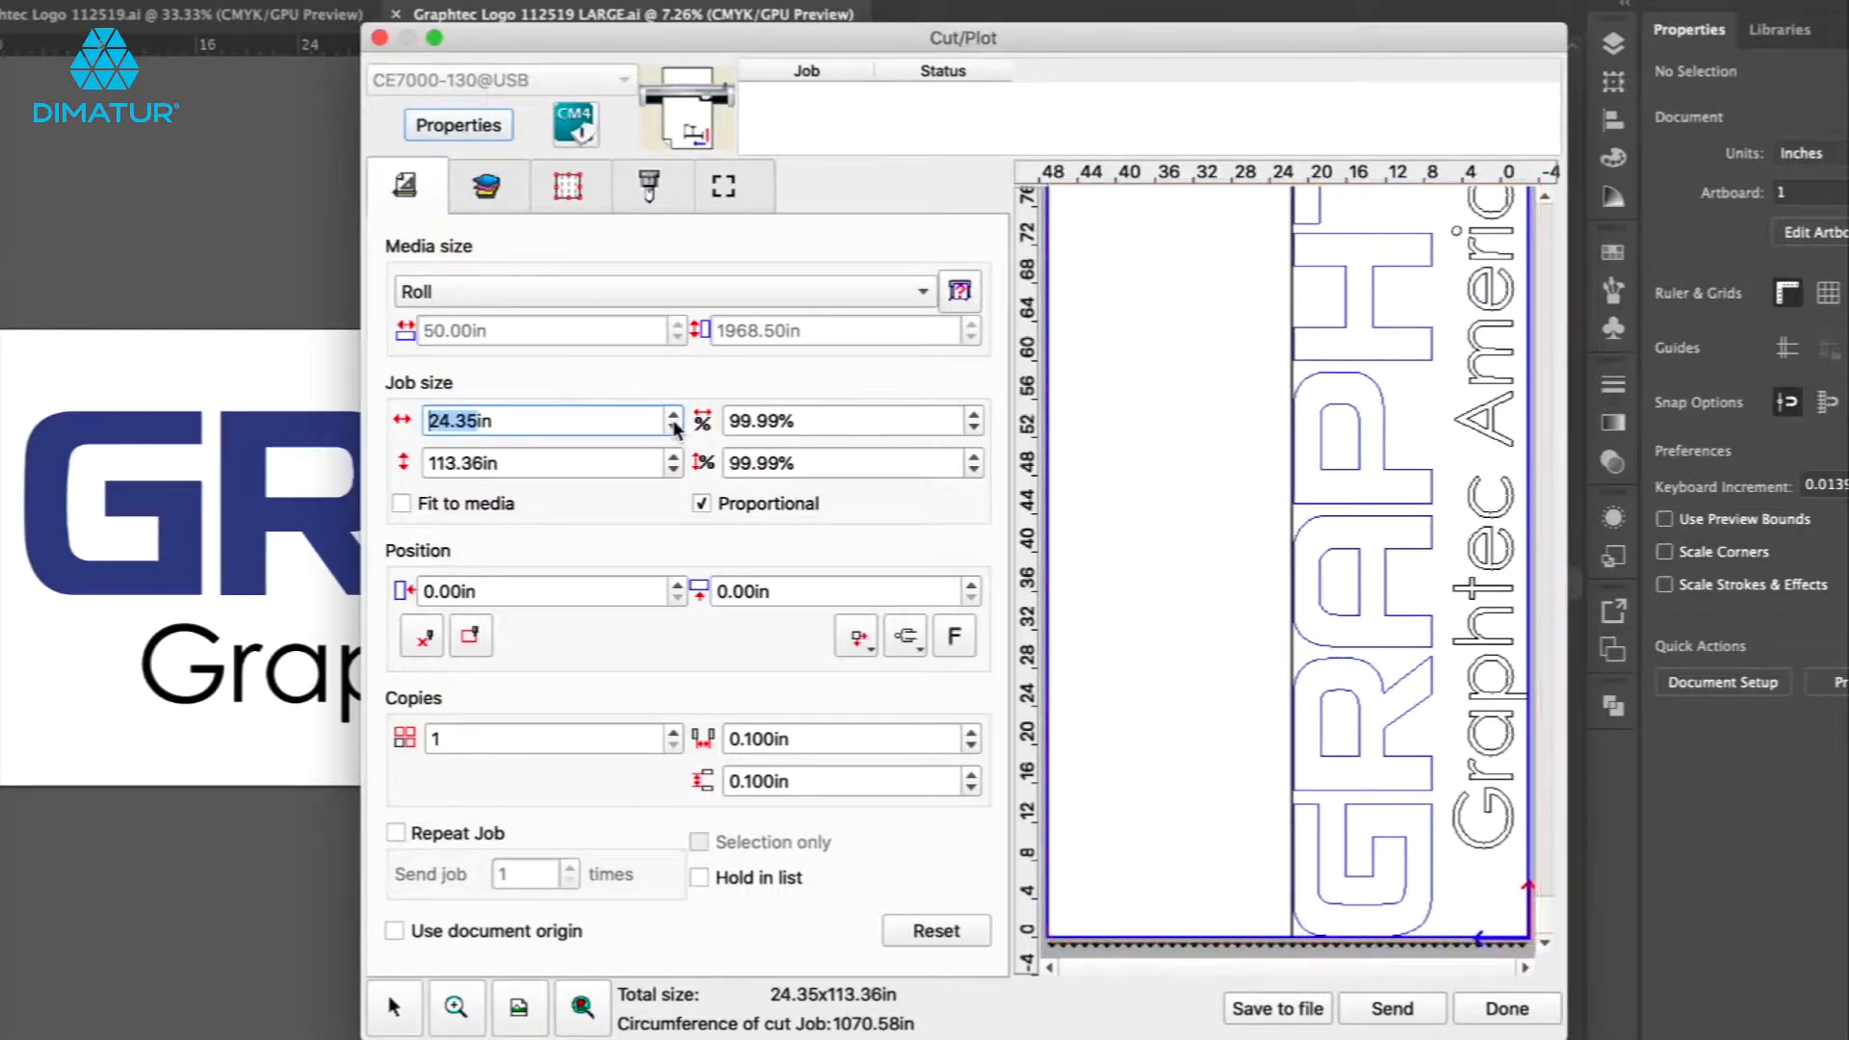
pyautogui.click(935, 930)
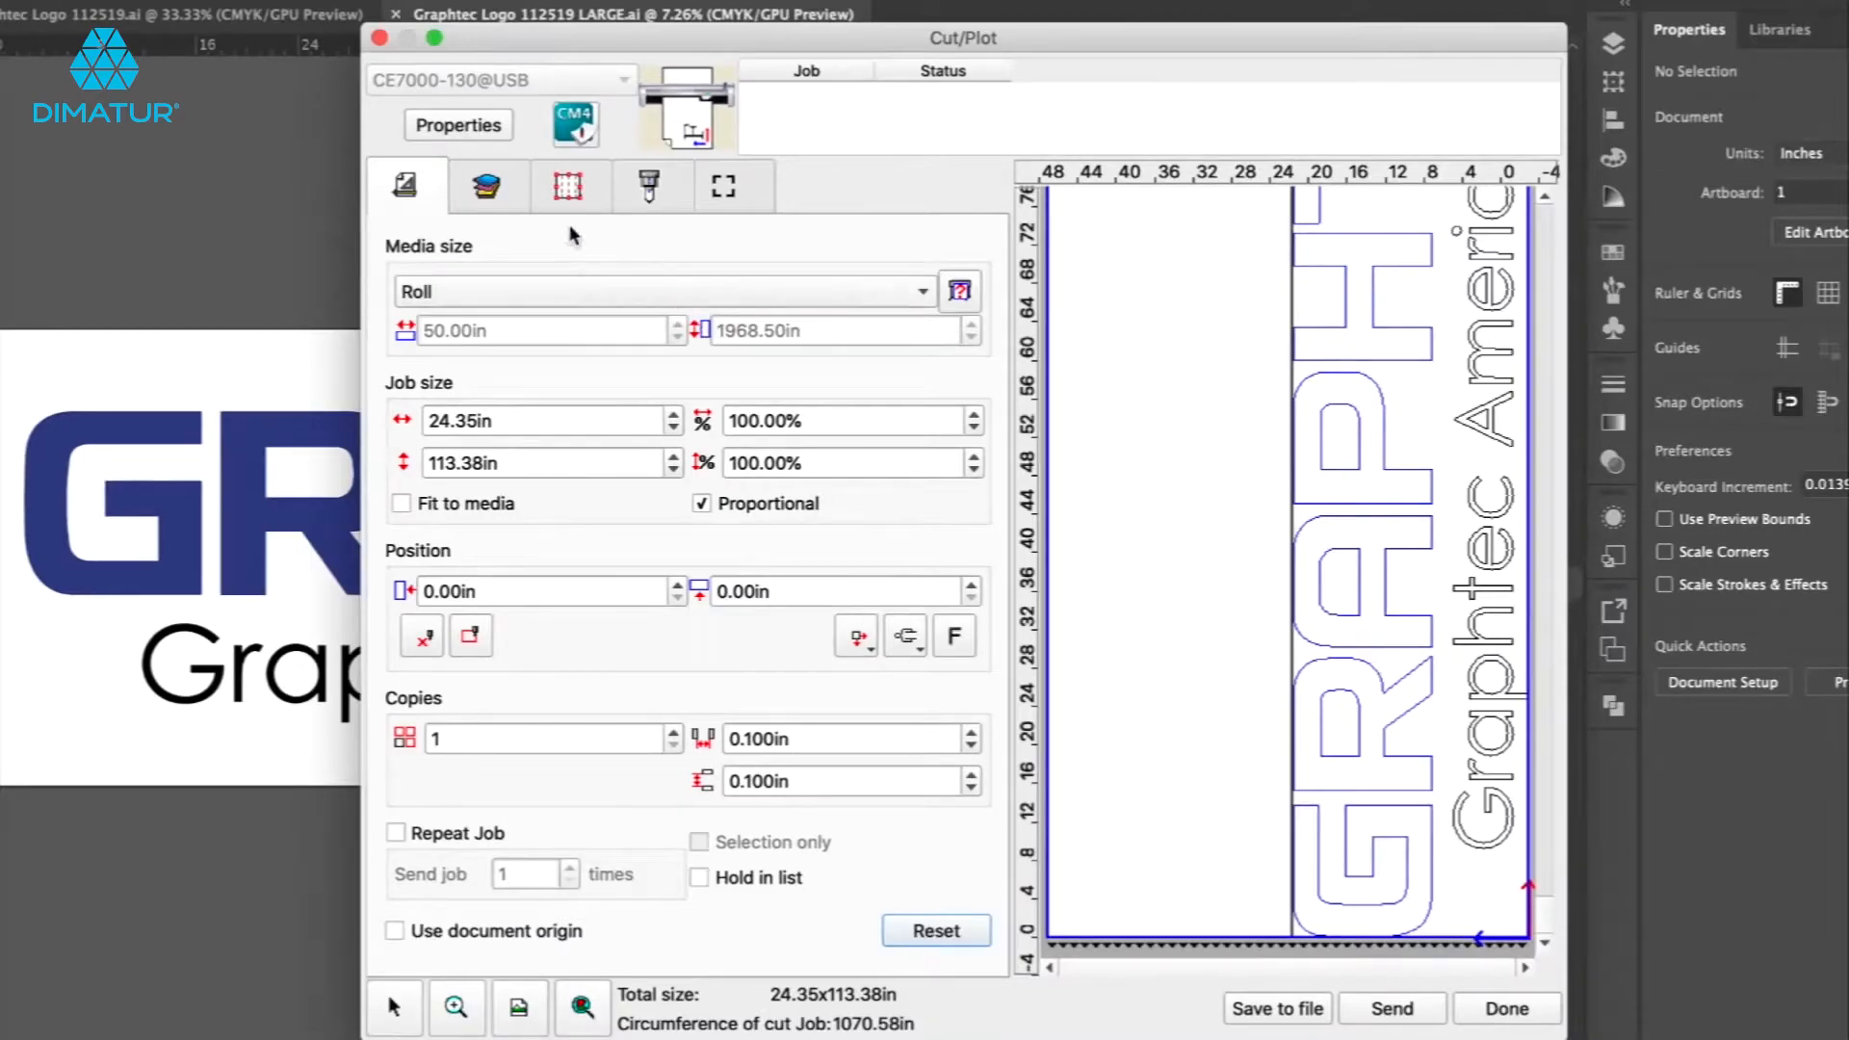
# On the color/layer tab, switch cutting to By color and toggle the Black and PANTONE 2748 M outputs off and on.
pyautogui.click(484, 189)
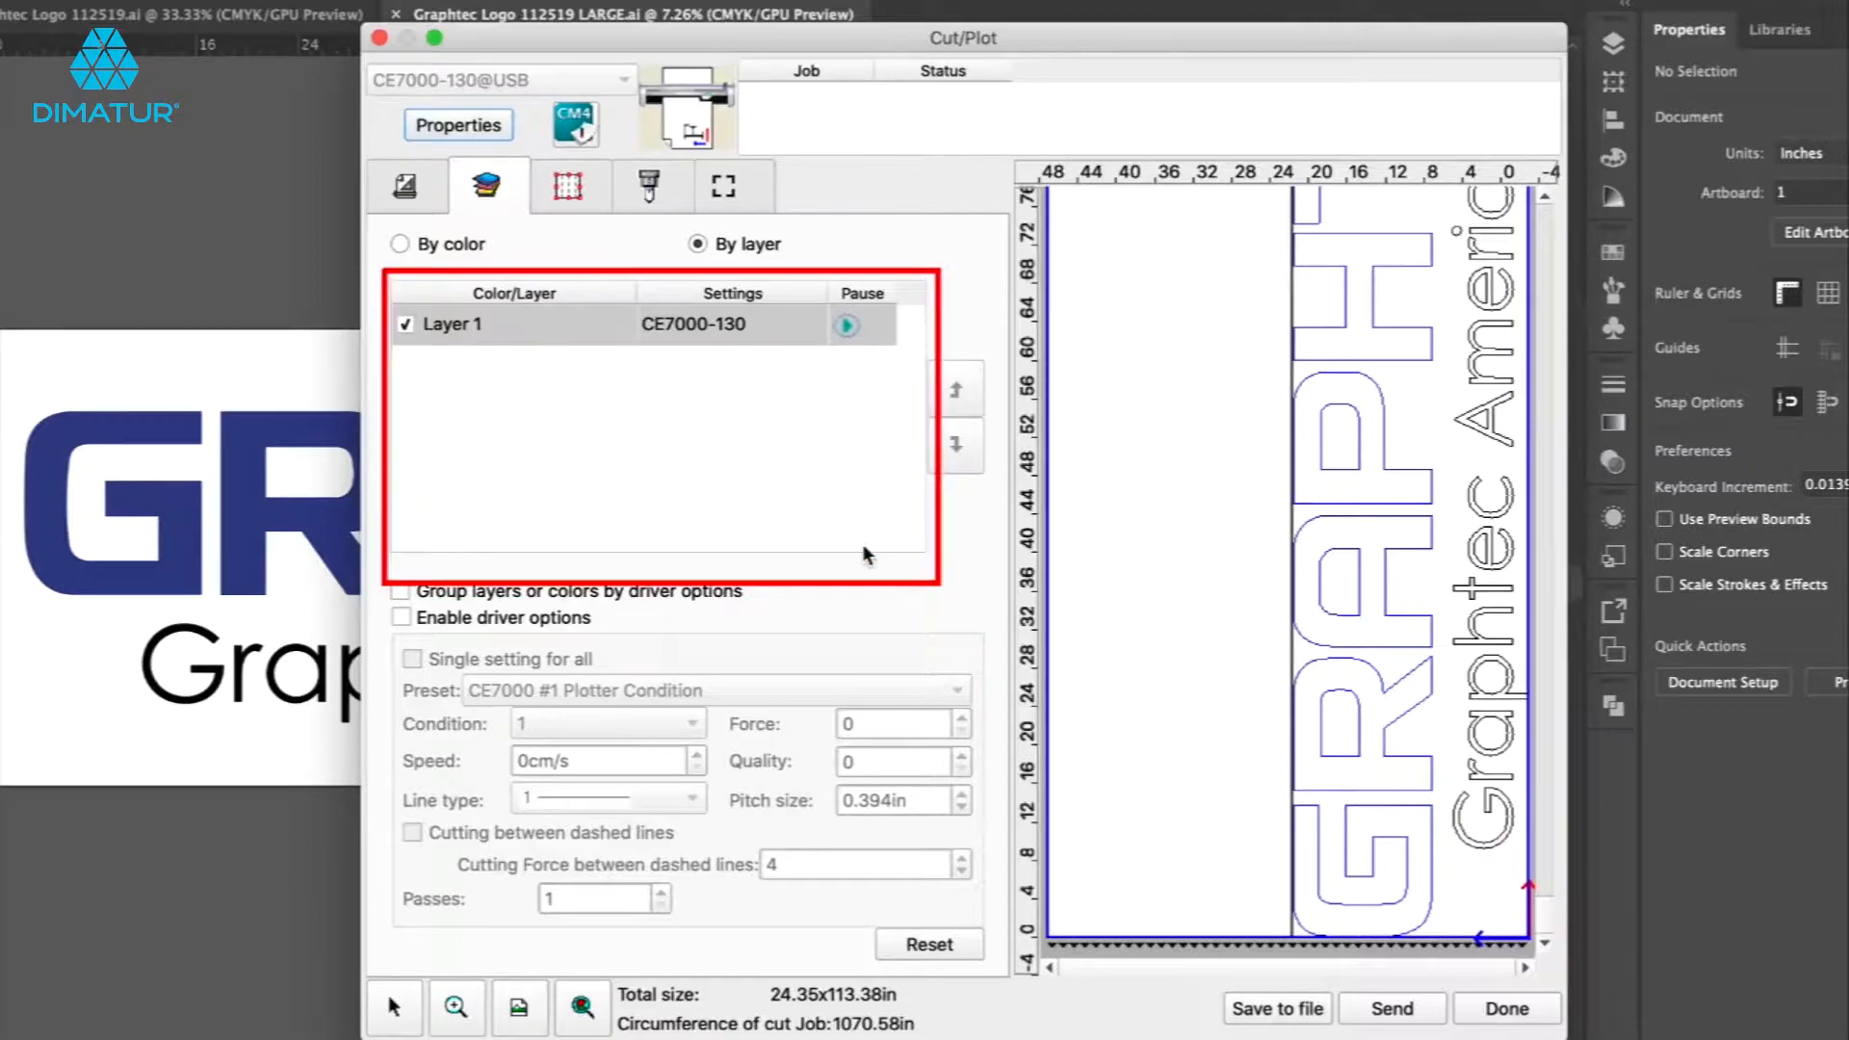
pyautogui.click(398, 243)
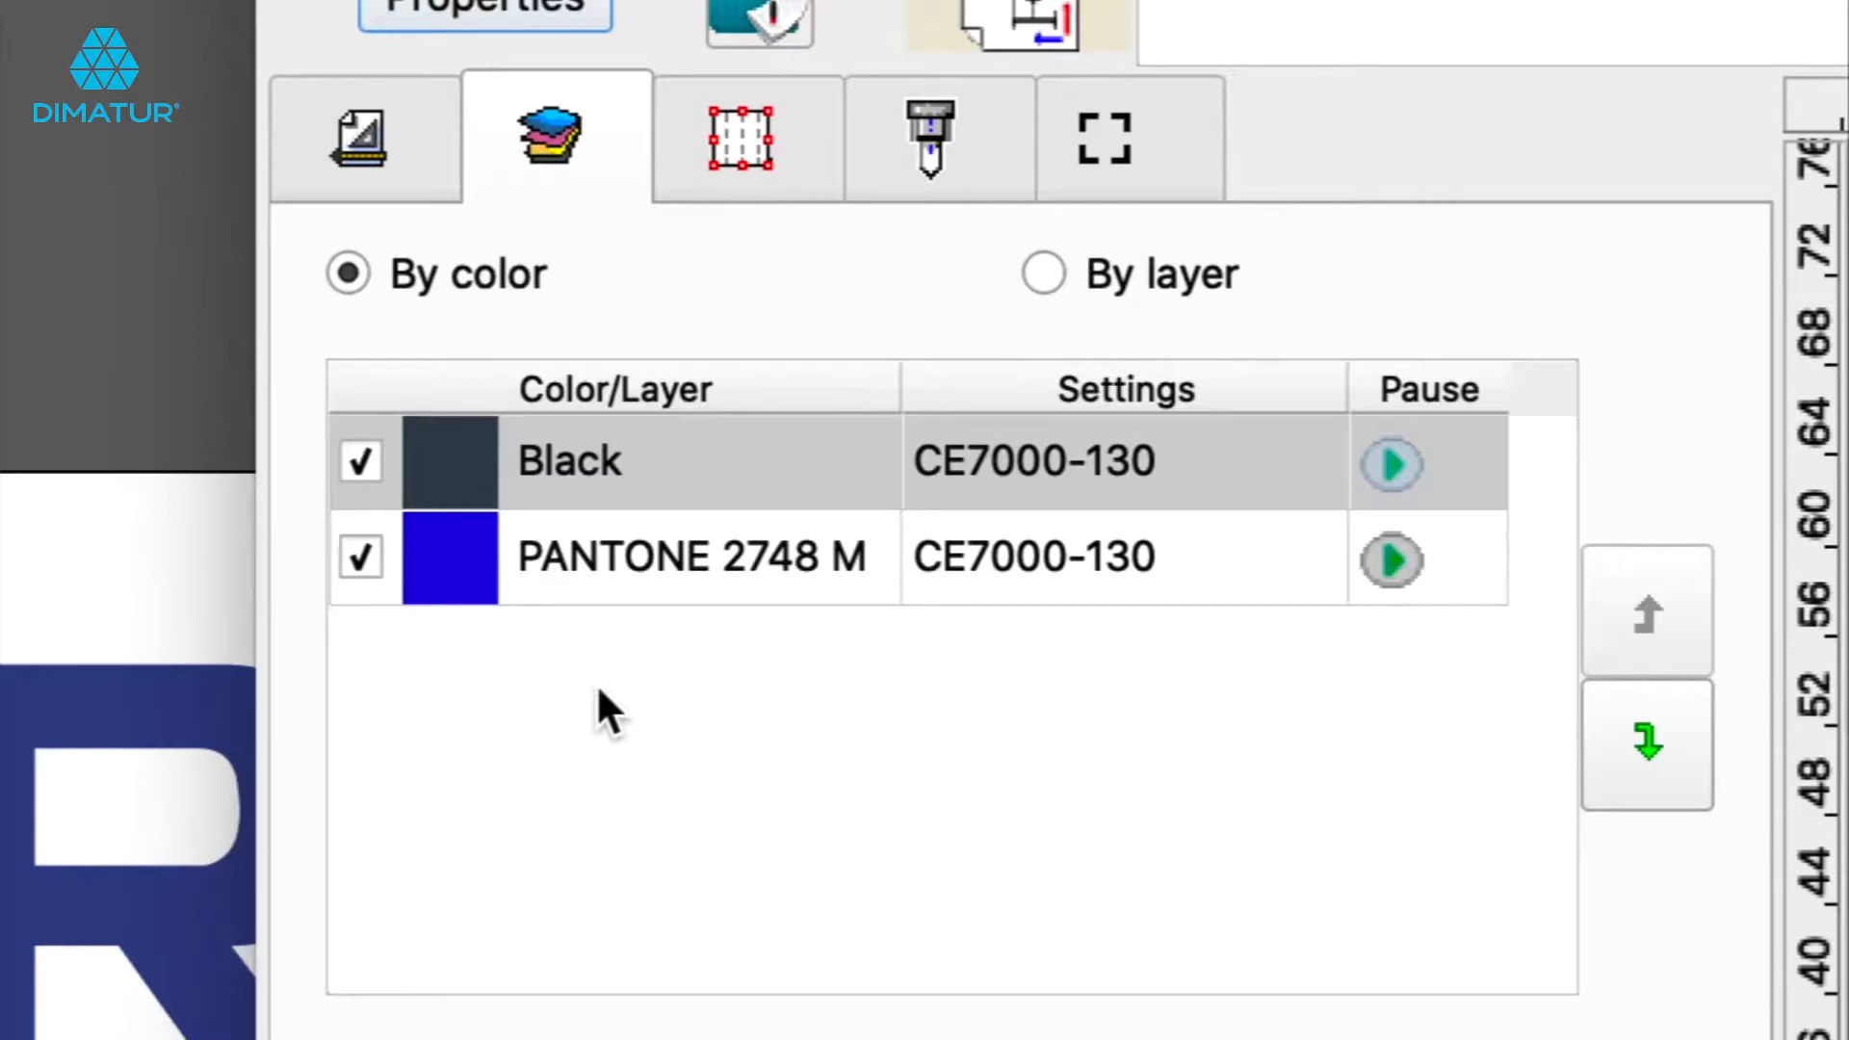
pyautogui.click(360, 545)
pyautogui.click(362, 470)
pyautogui.click(357, 553)
pyautogui.click(363, 462)
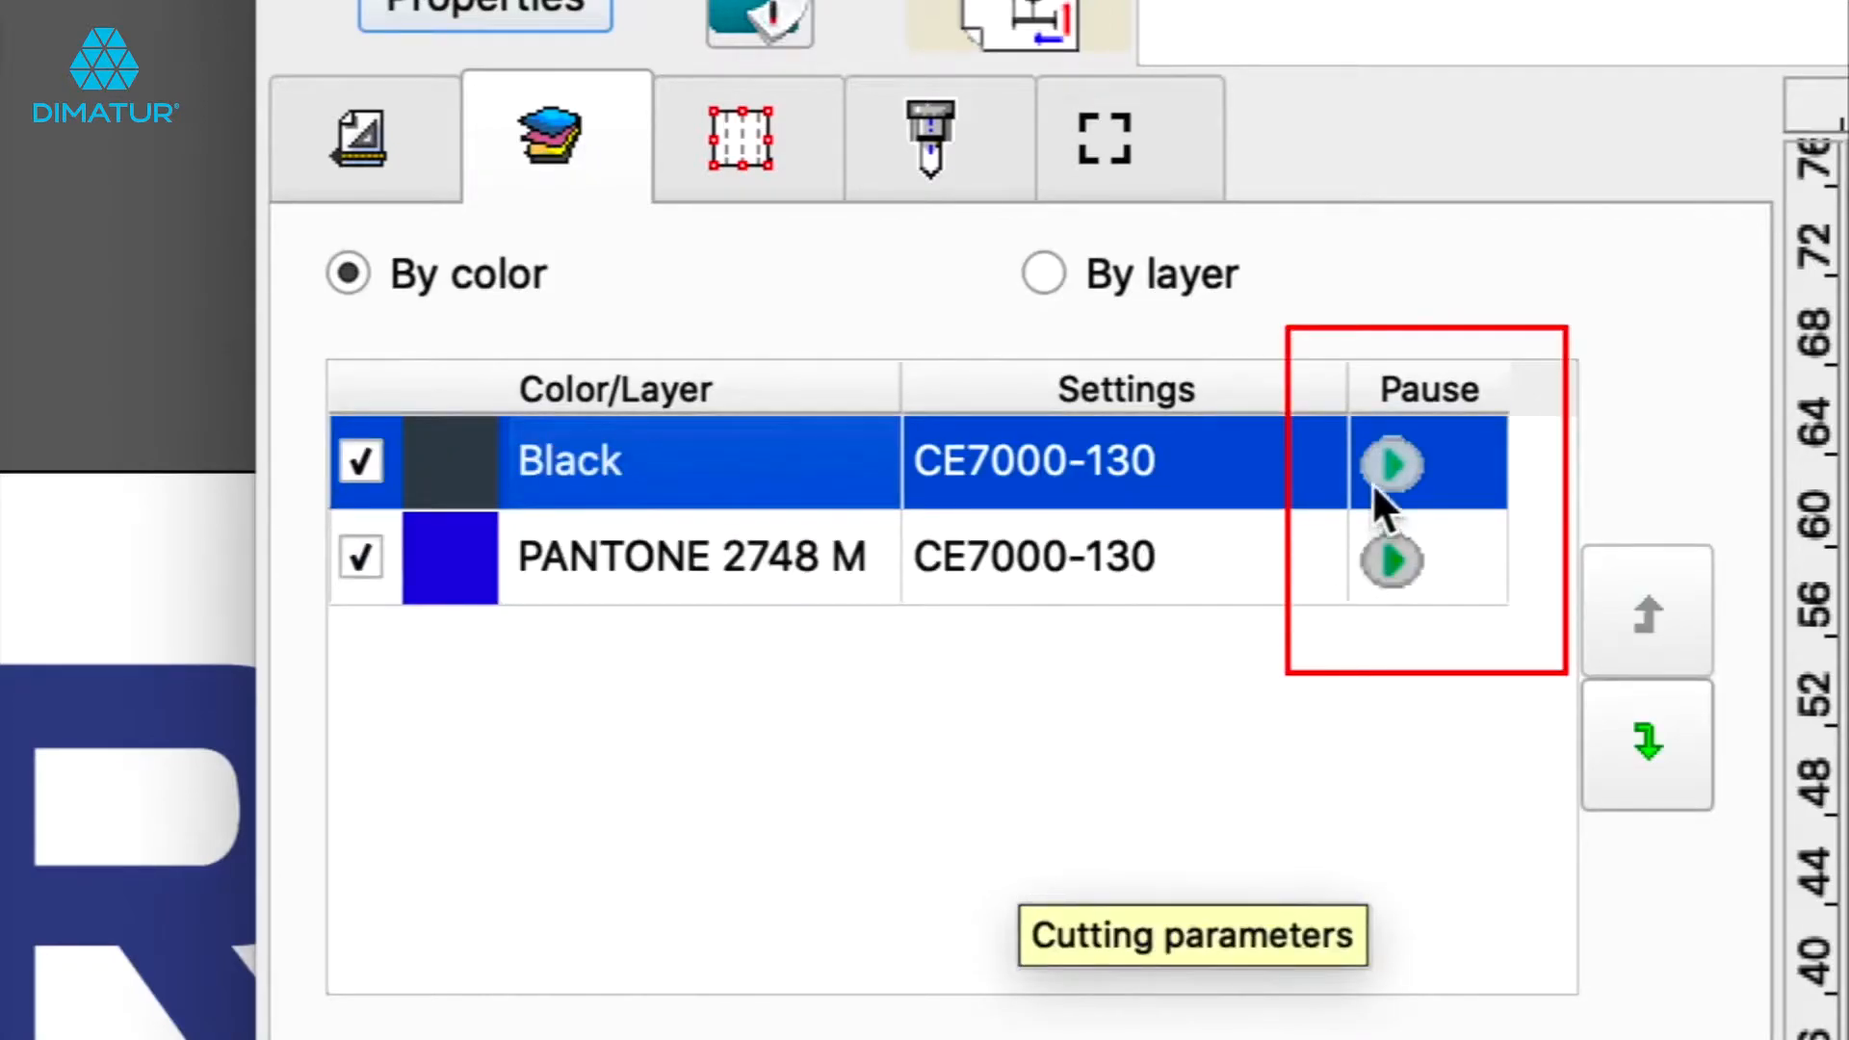
# Toggle the pause before cutting for the Black and PANTONE 2748 M colors on and back off.
pyautogui.click(1392, 456)
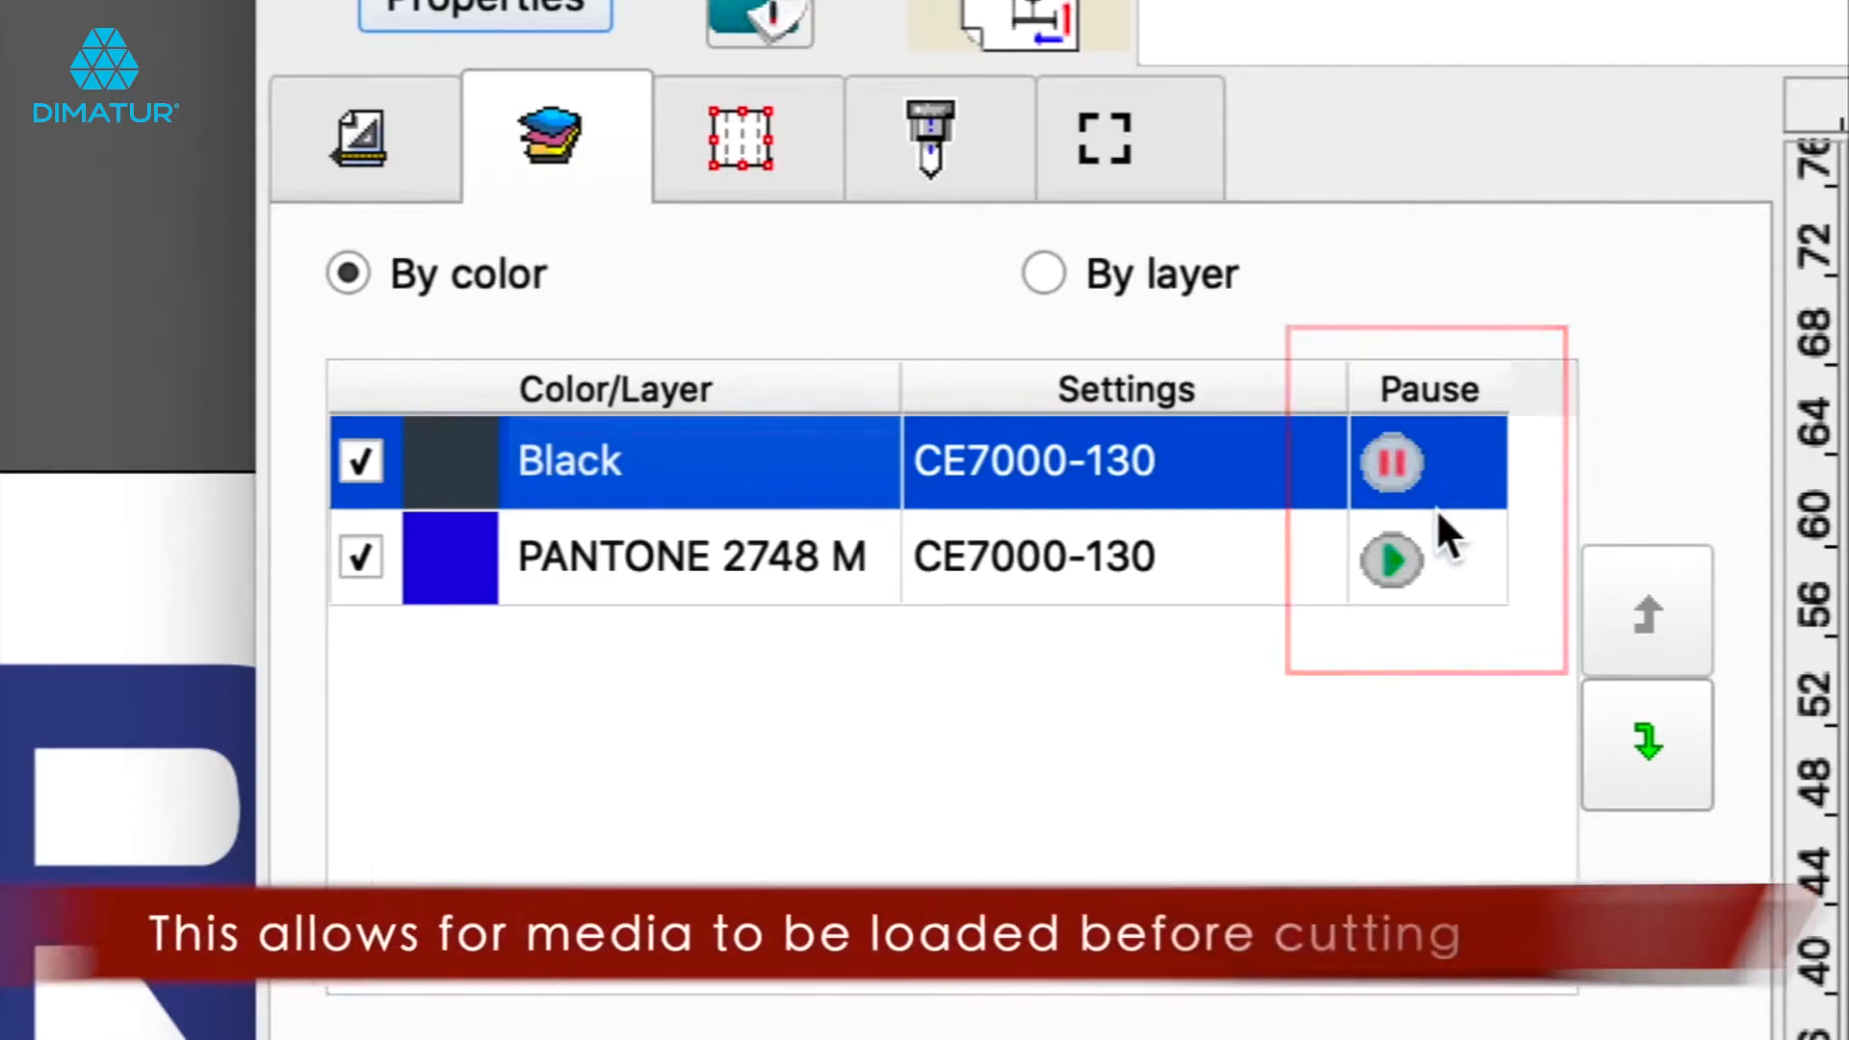
pyautogui.click(1386, 563)
pyautogui.click(1393, 462)
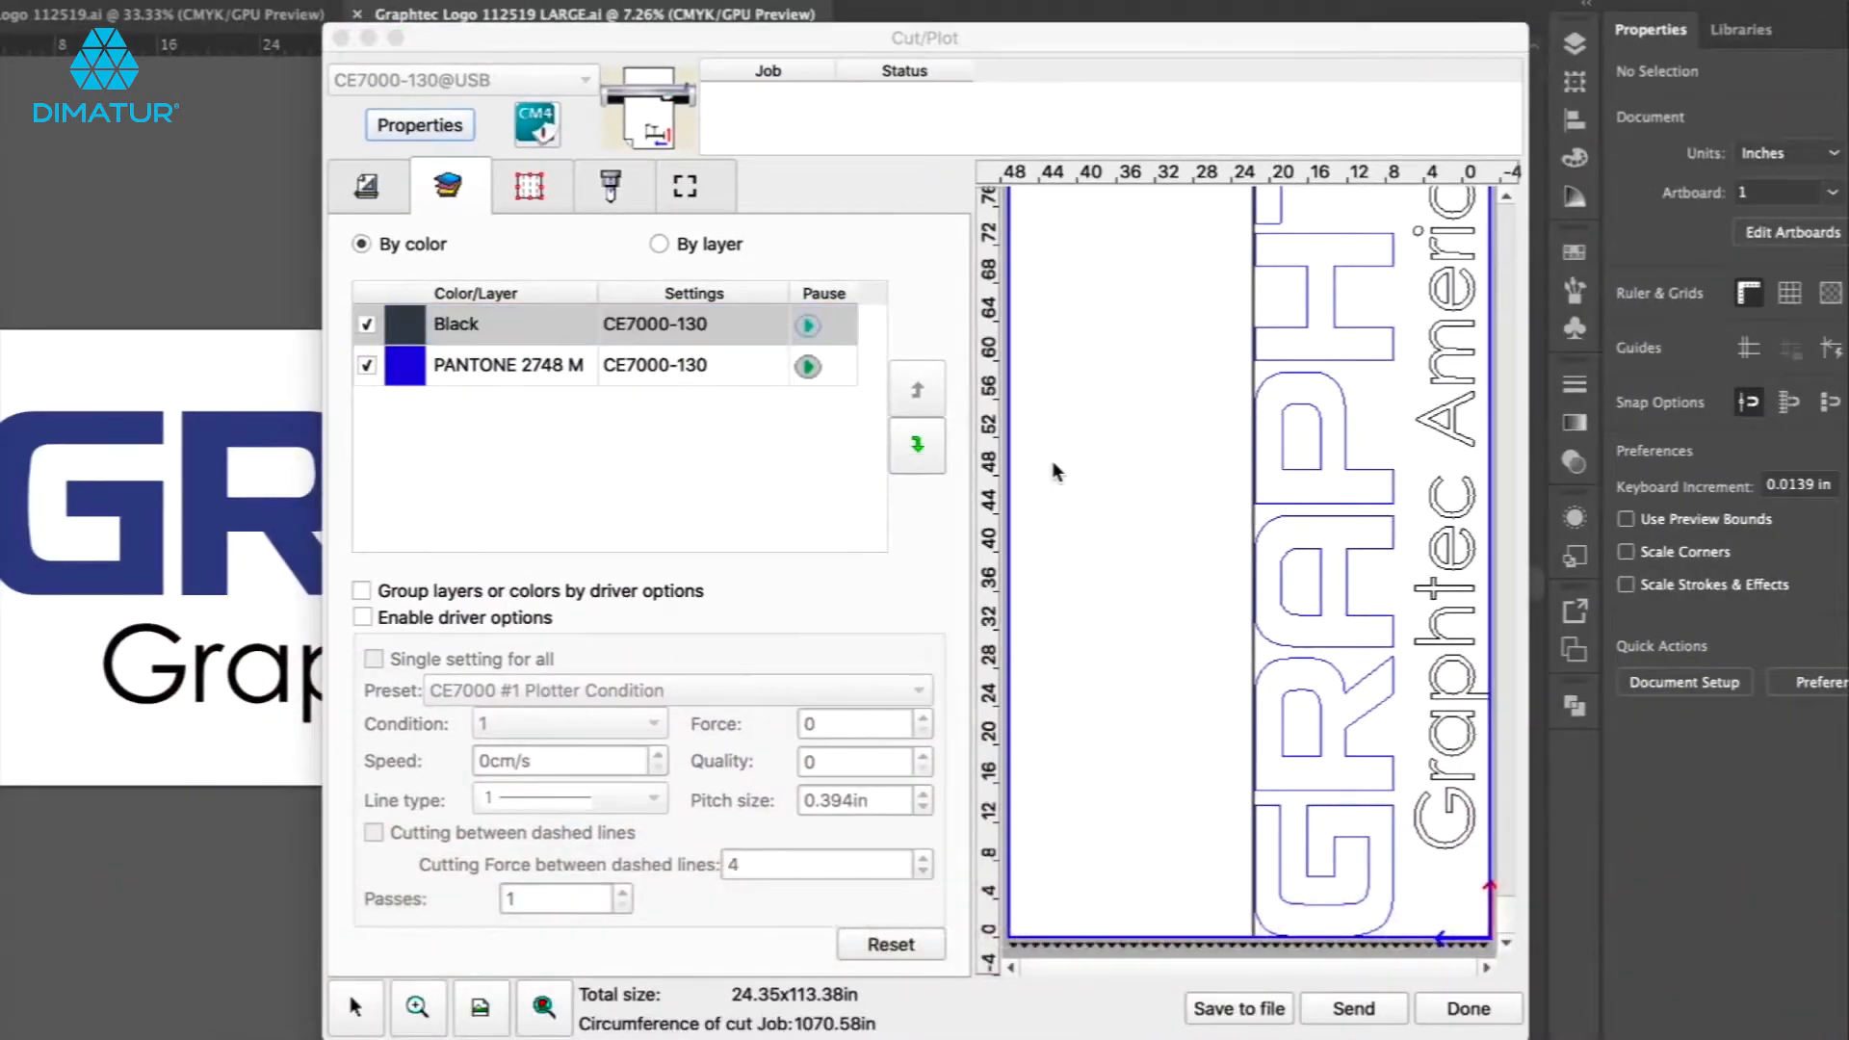
# Try dividing the job into tiles by dragging the panel edges on the tiling tab, then reset the tiling.
pyautogui.click(531, 183)
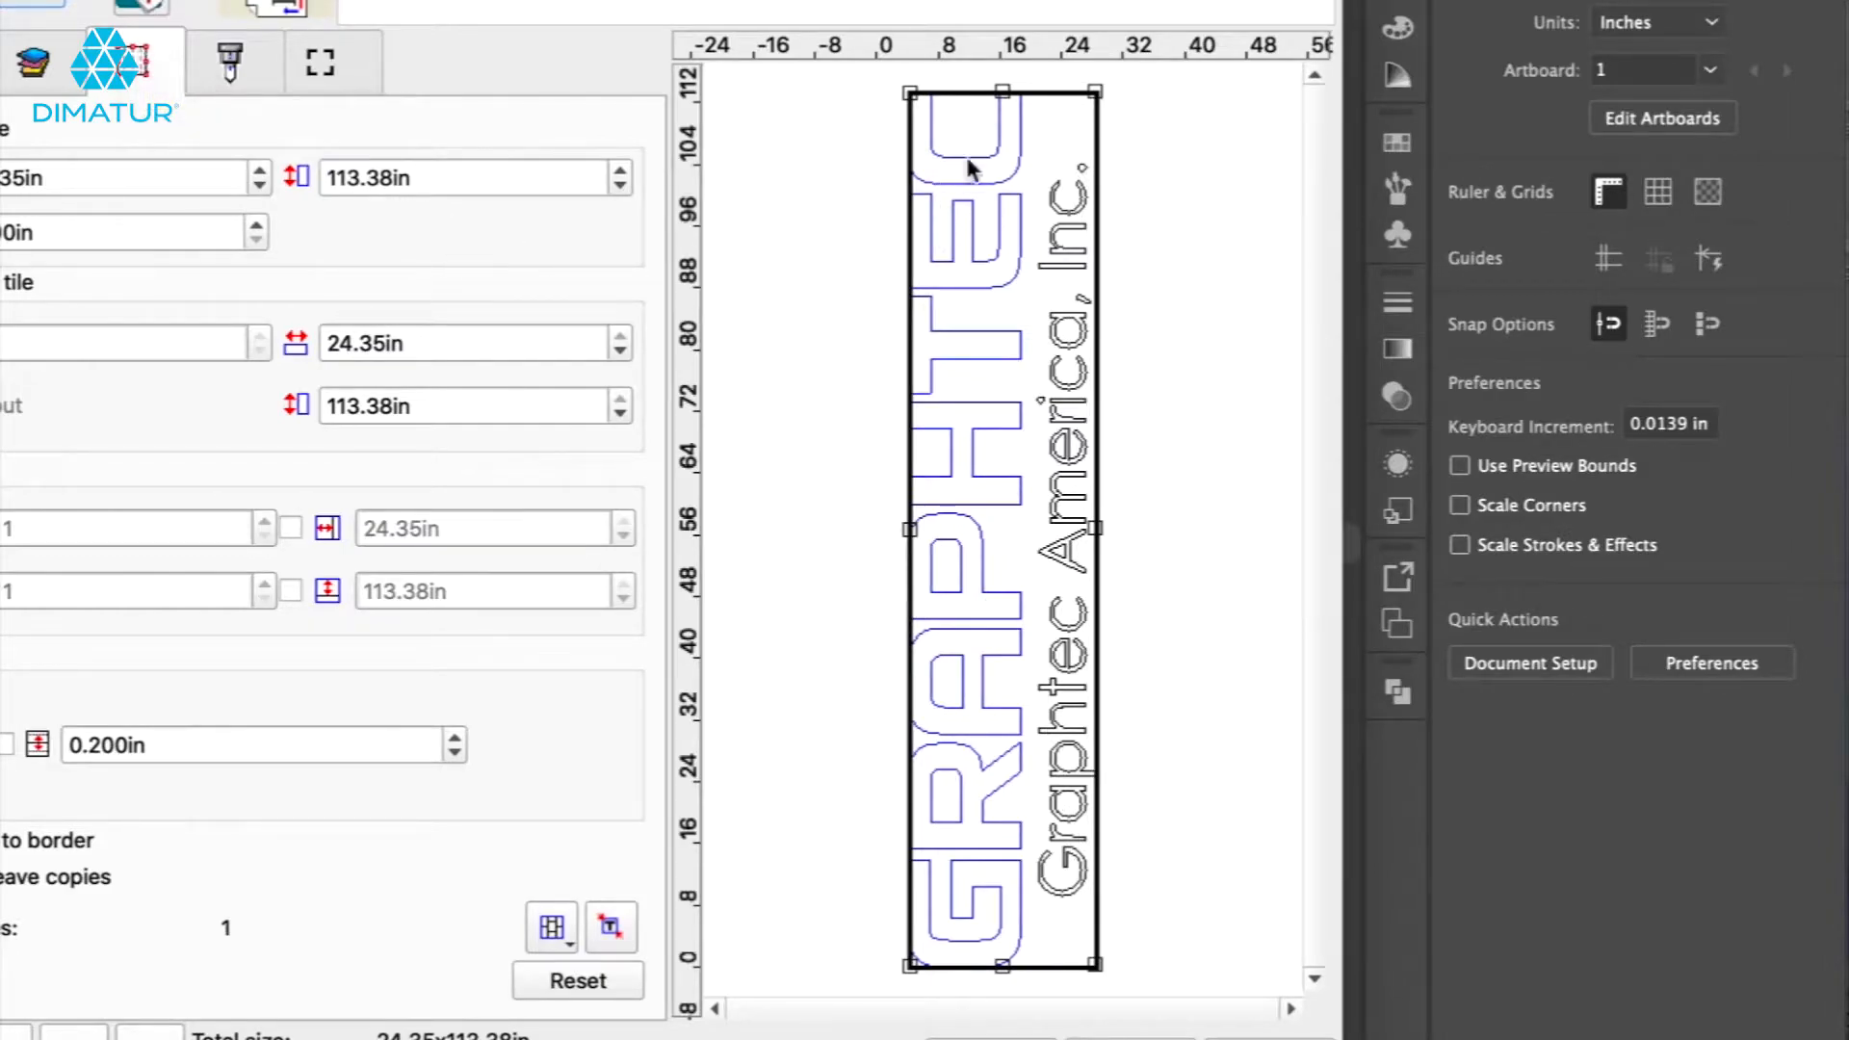
pyautogui.moveTo(1000, 96); pyautogui.dragTo(980, 508)
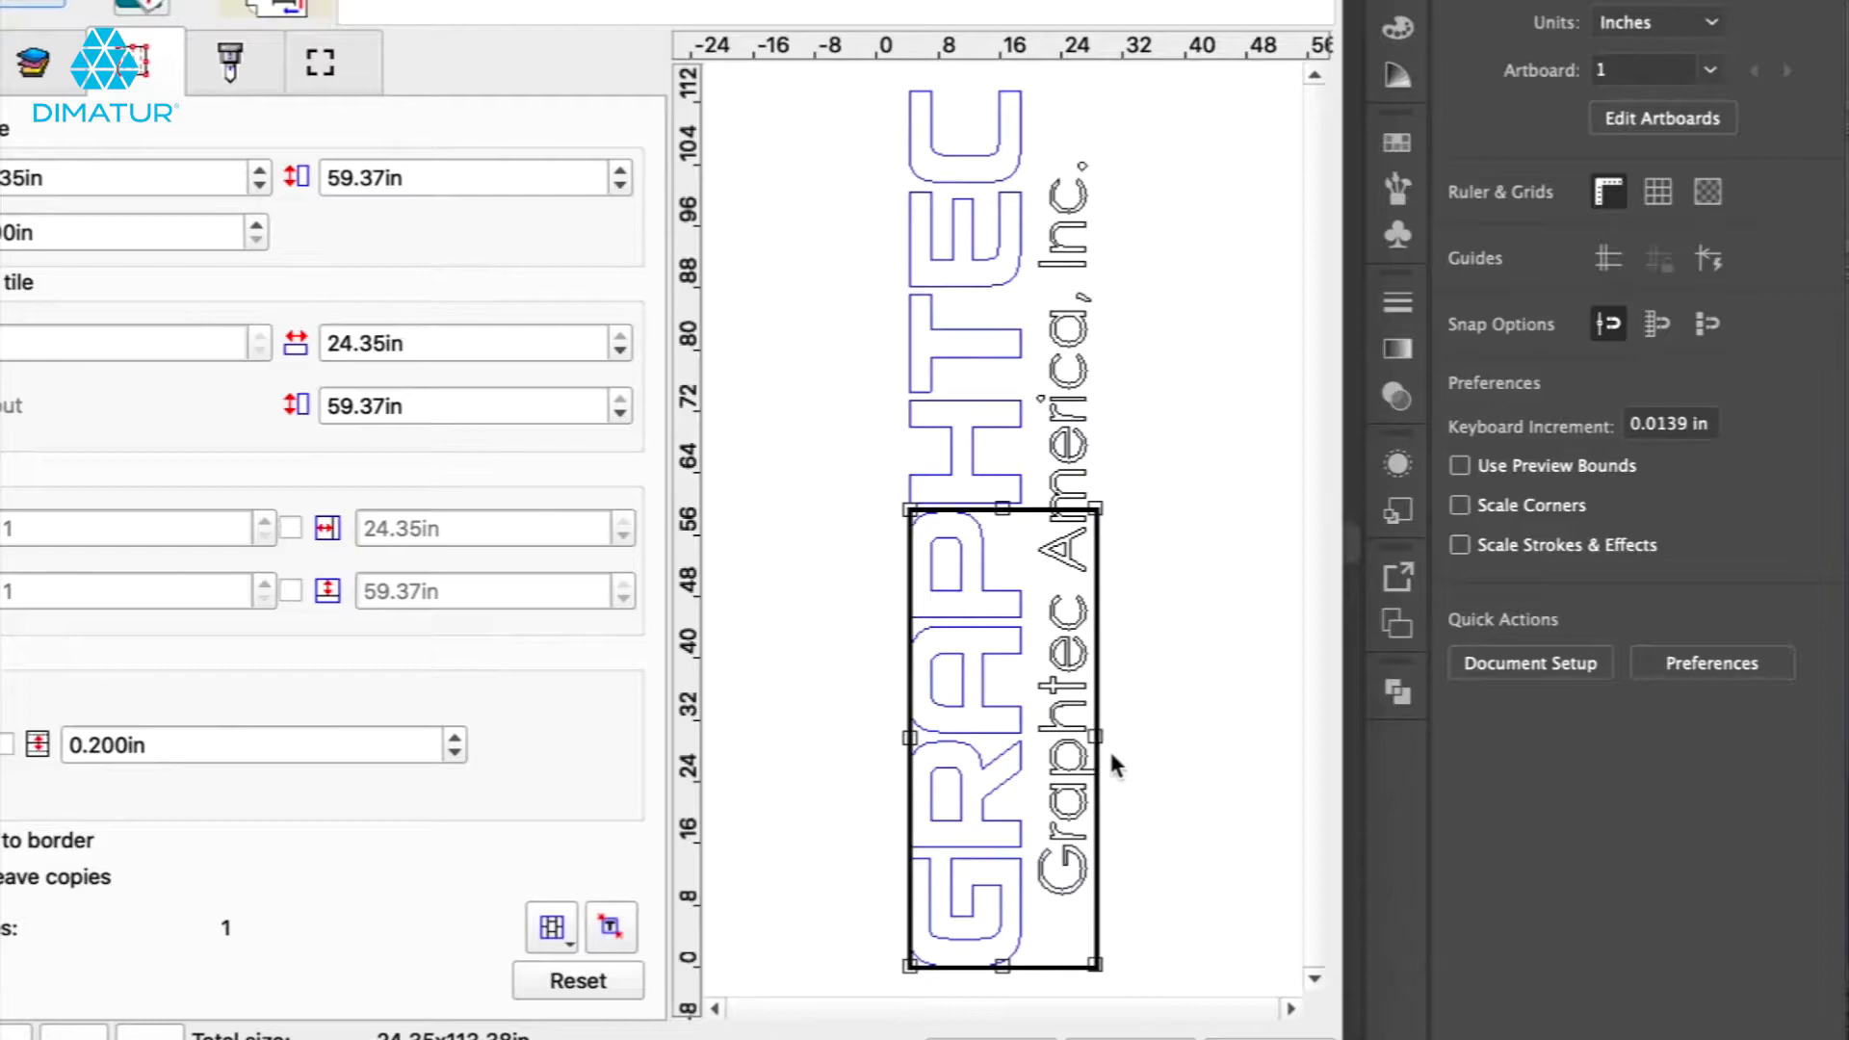
pyautogui.moveTo(1089, 736); pyautogui.dragTo(1032, 736)
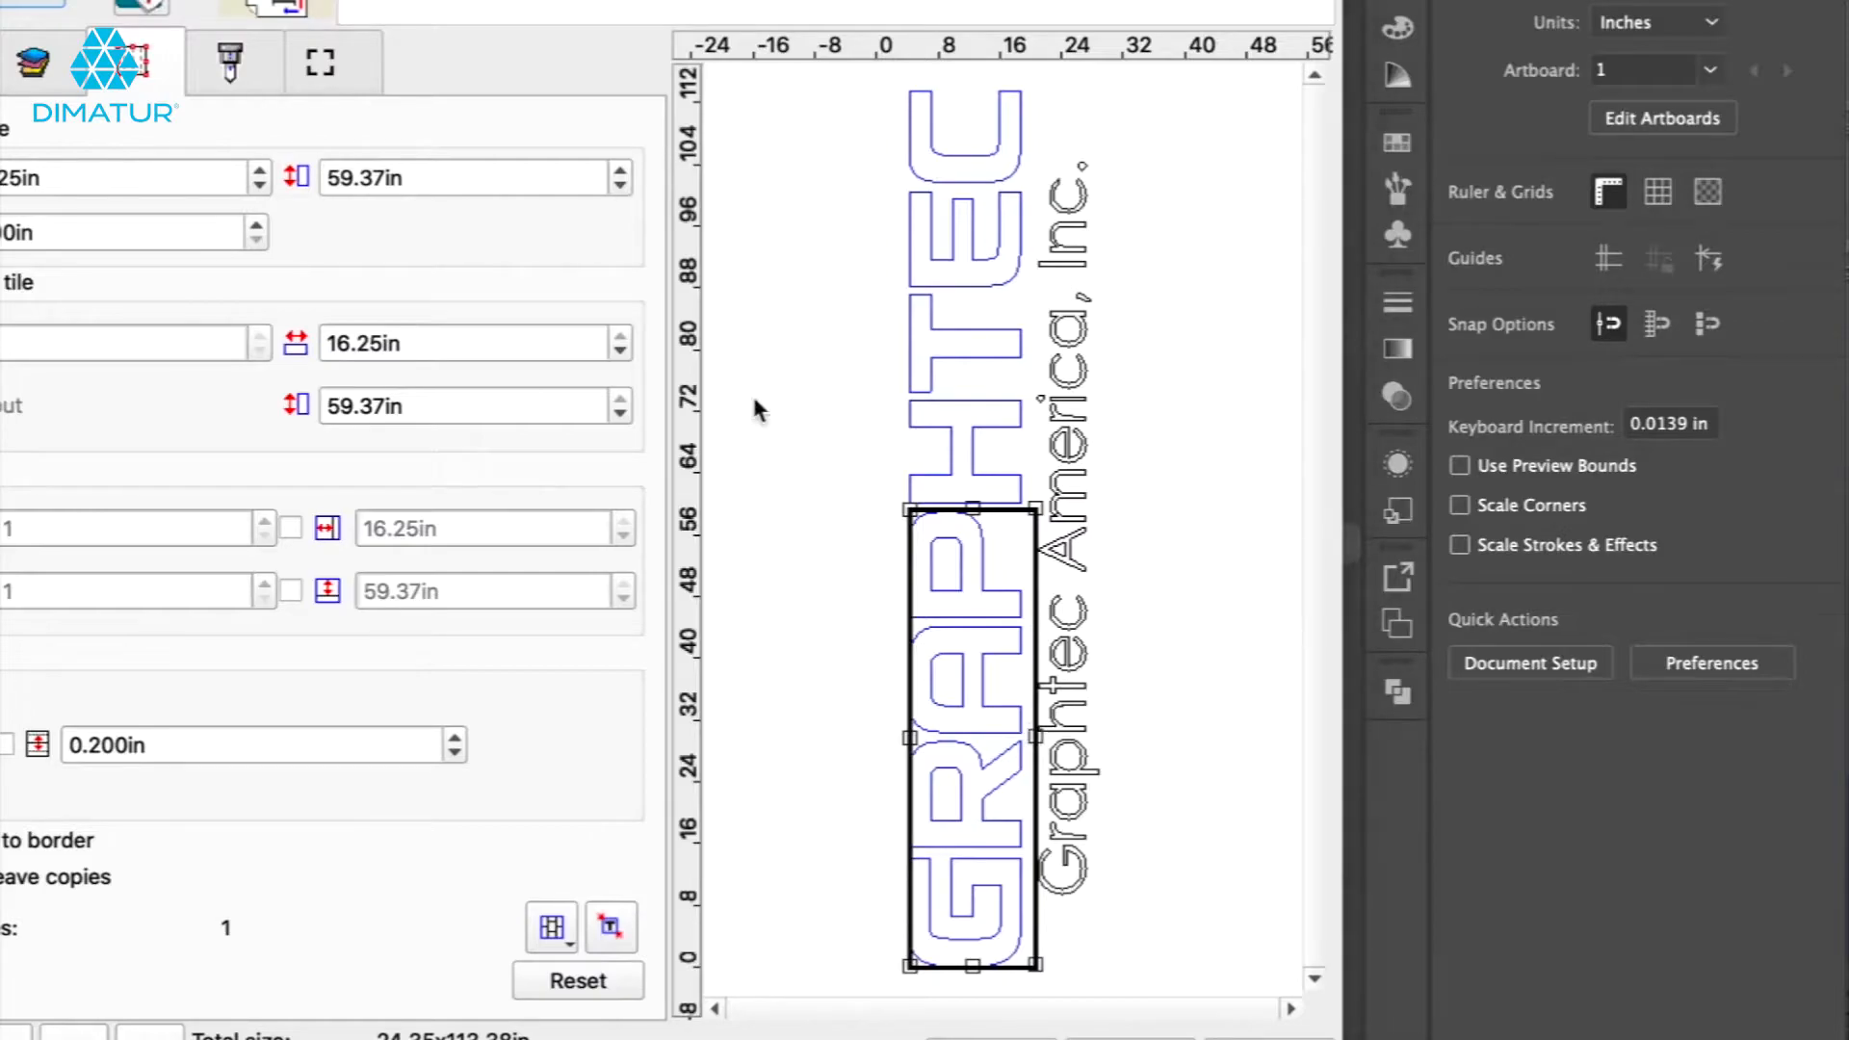
pyautogui.click(574, 984)
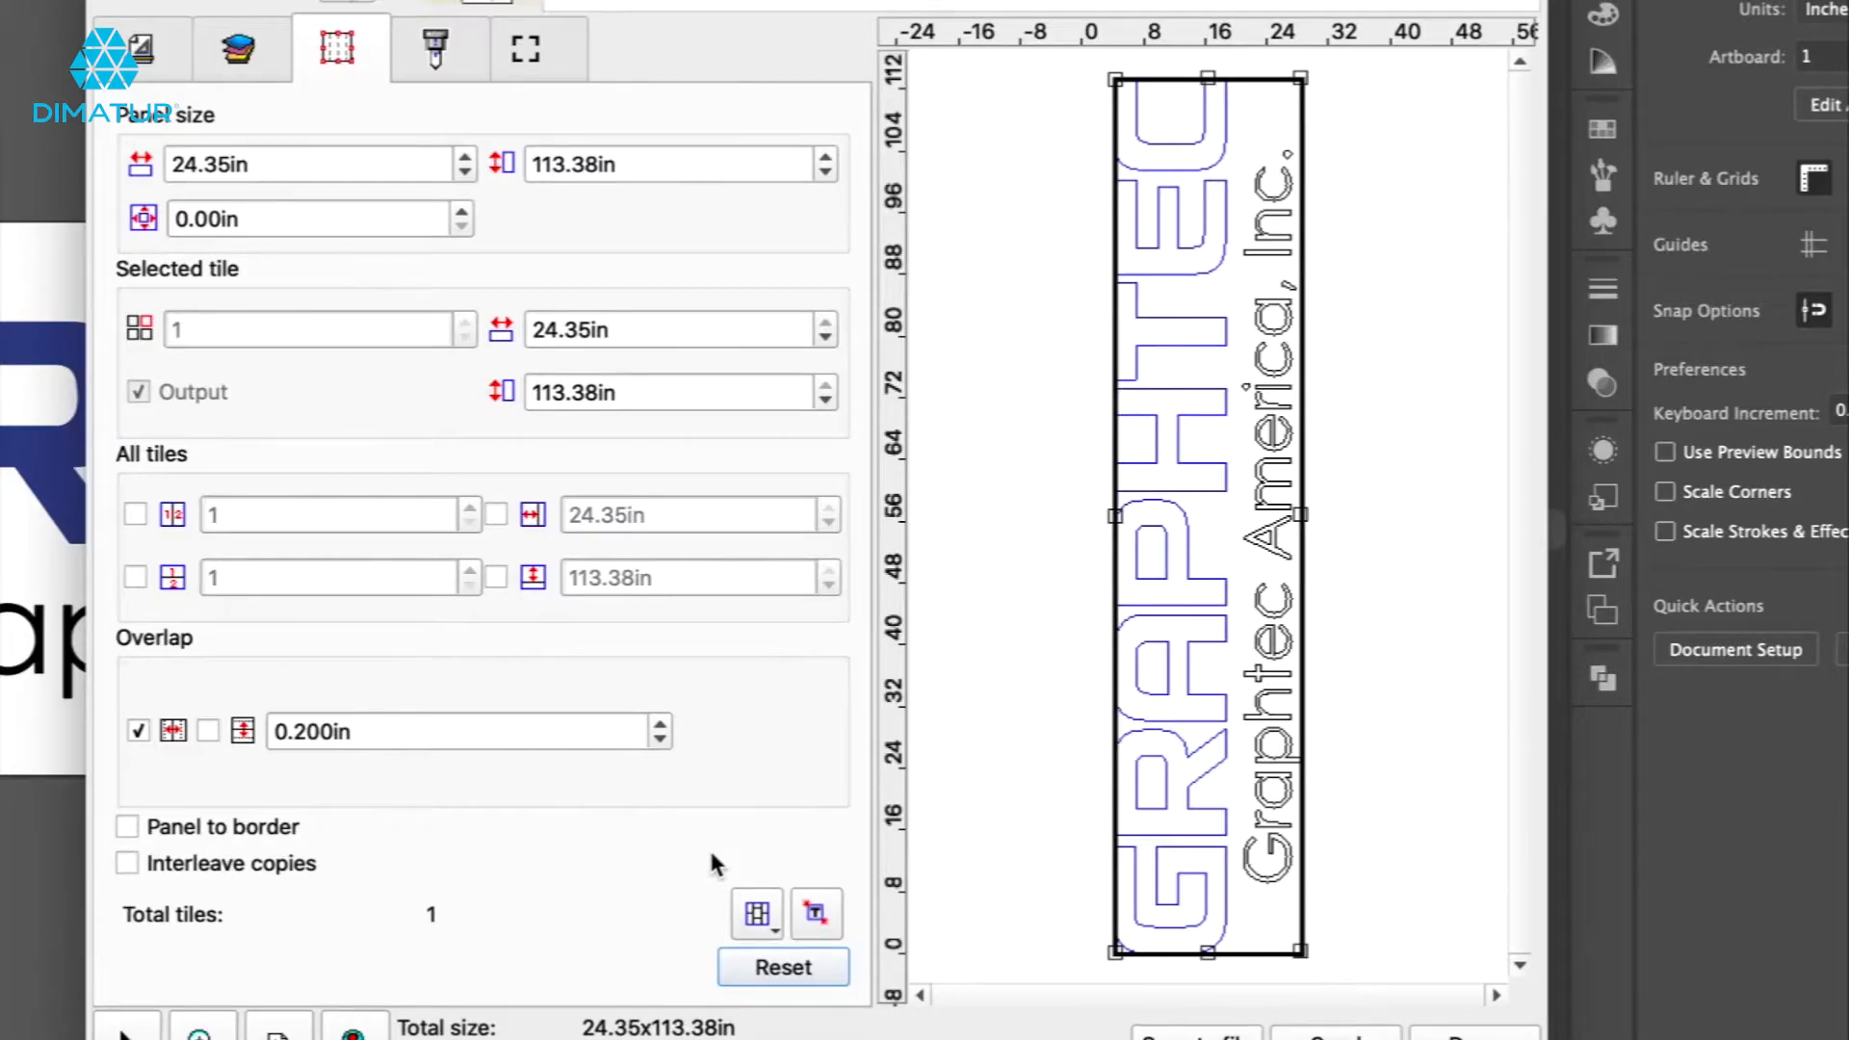
# Enlarge the job to about 65.35 in wide using the job-width spinner.
pyautogui.click(144, 50)
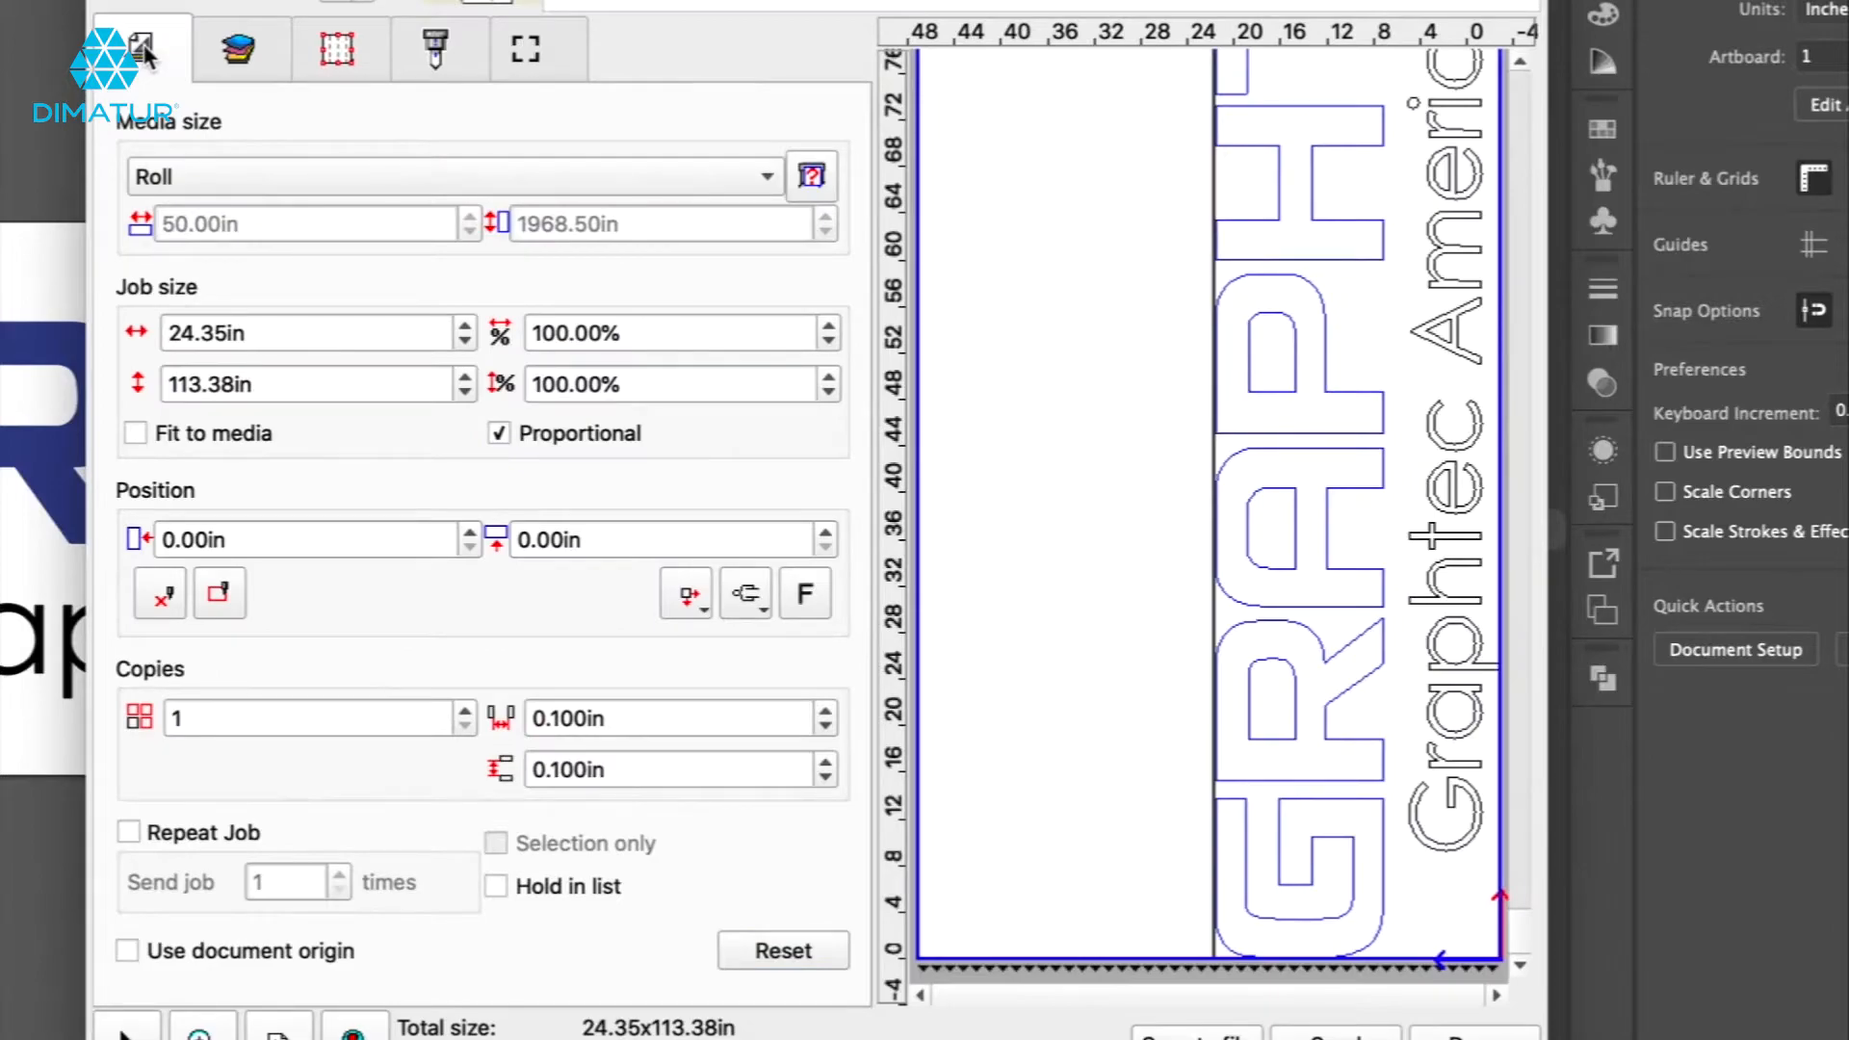
pyautogui.click(465, 326)
pyautogui.moveTo(464, 320); pyautogui.dragTo(463, 321)
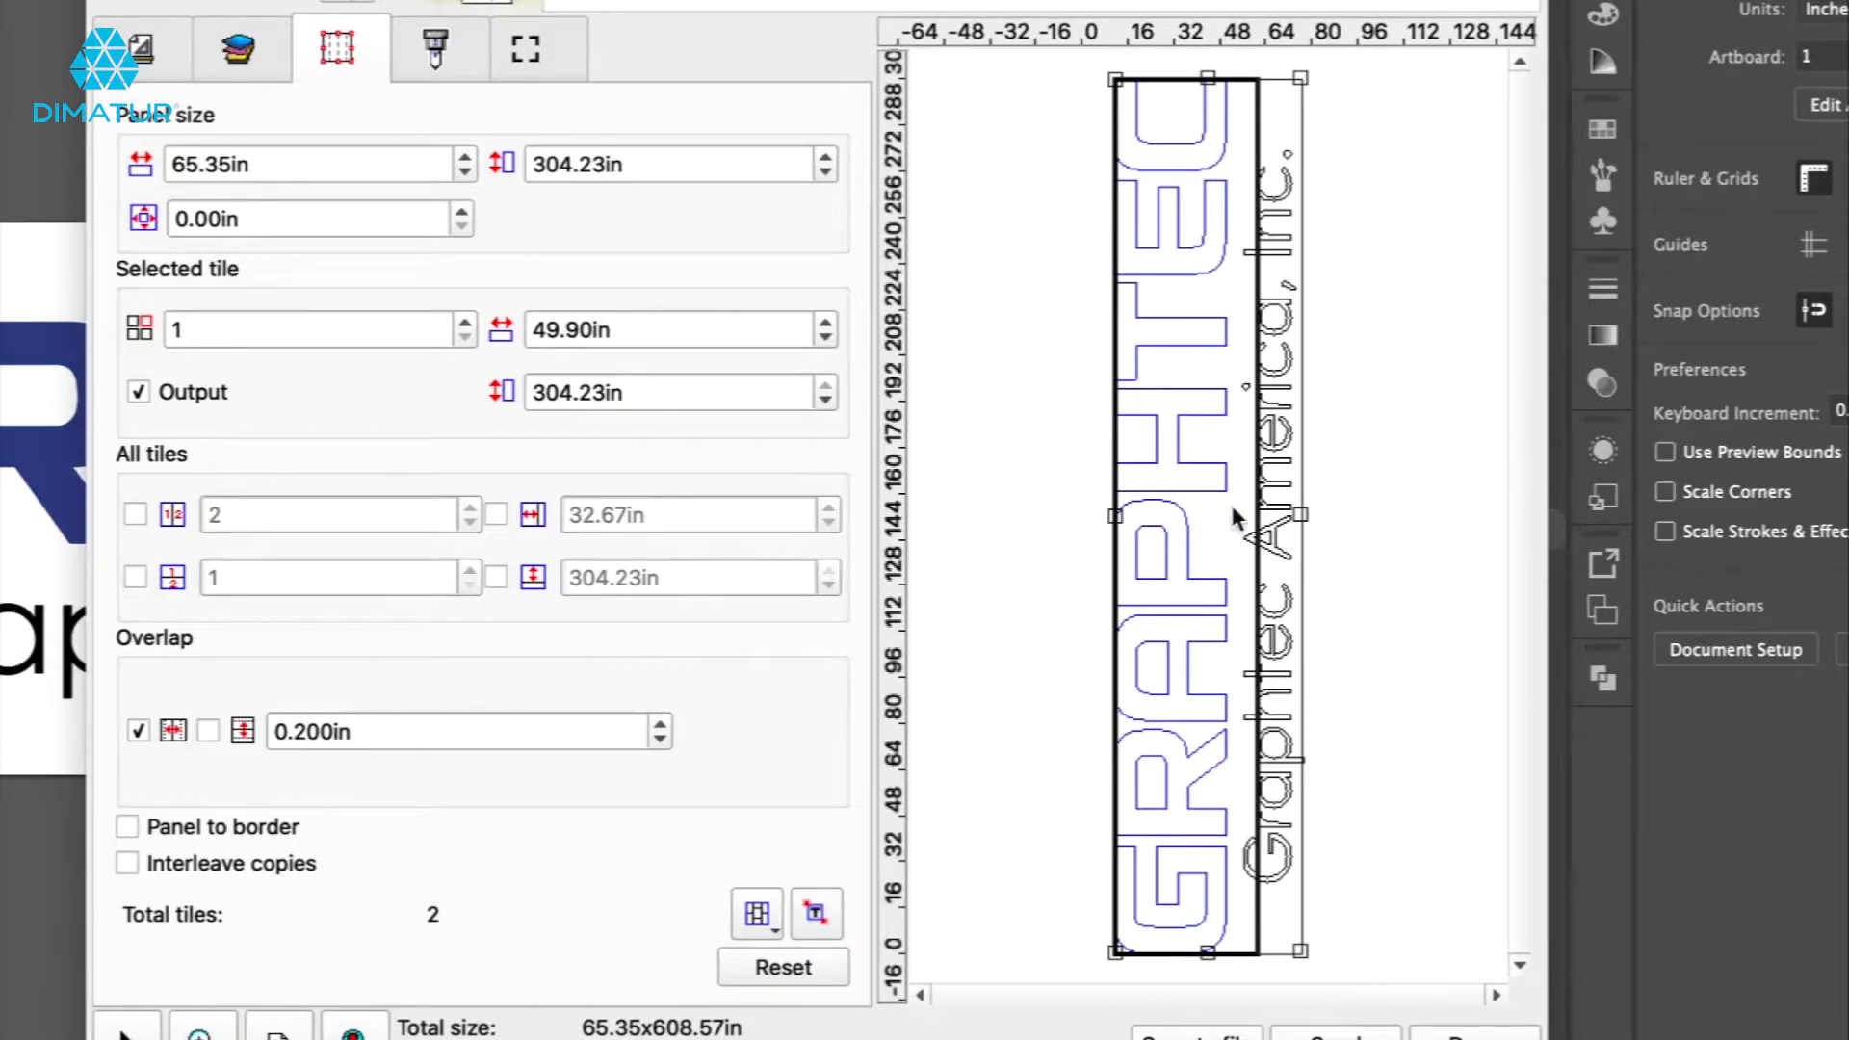
# Drag the tile edges to split the enlarged job into five tiles.
pyautogui.moveTo(1252, 510); pyautogui.dragTo(1234, 520)
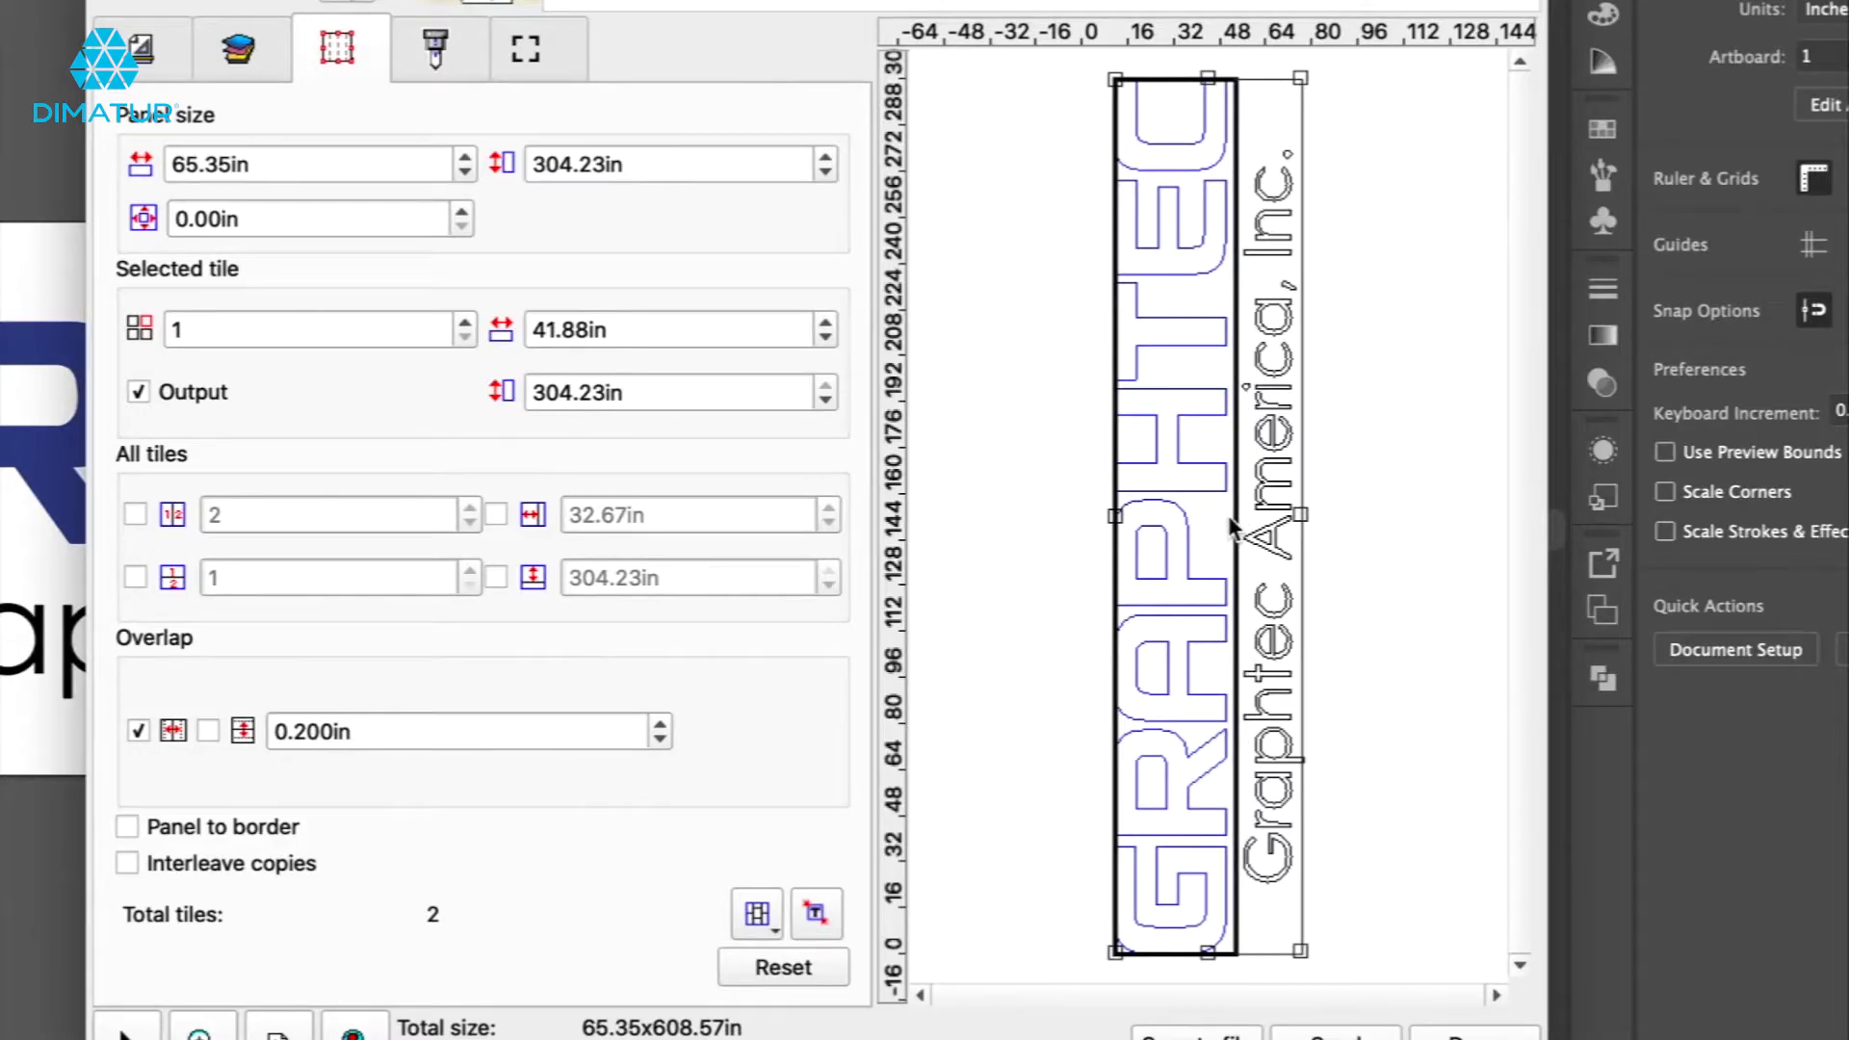
pyautogui.moveTo(1262, 79); pyautogui.dragTo(1243, 570)
pyautogui.moveTo(1259, 81); pyautogui.dragTo(1245, 266)
pyautogui.moveTo(1175, 79); pyautogui.dragTo(1146, 497)
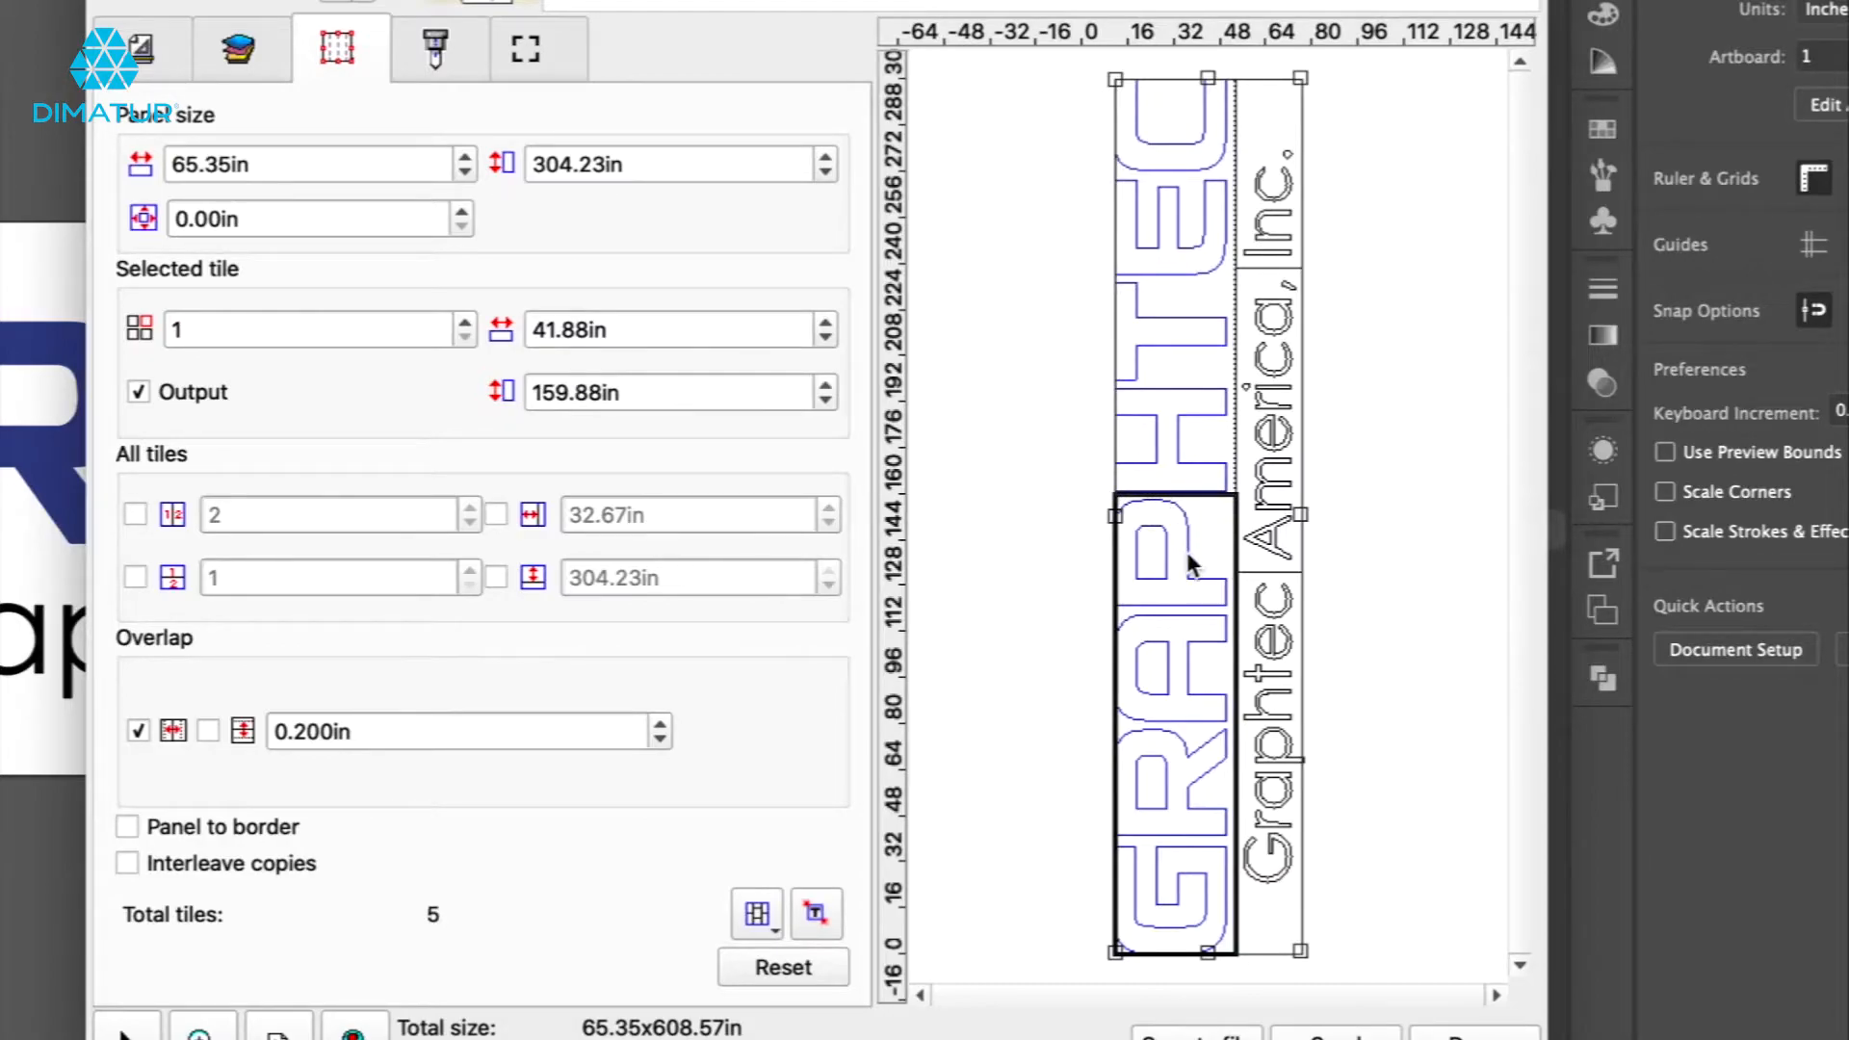
# Exclude tiles 2, 4 and 5 from output by selecting them, then reset the tiling.
pyautogui.click(1185, 342)
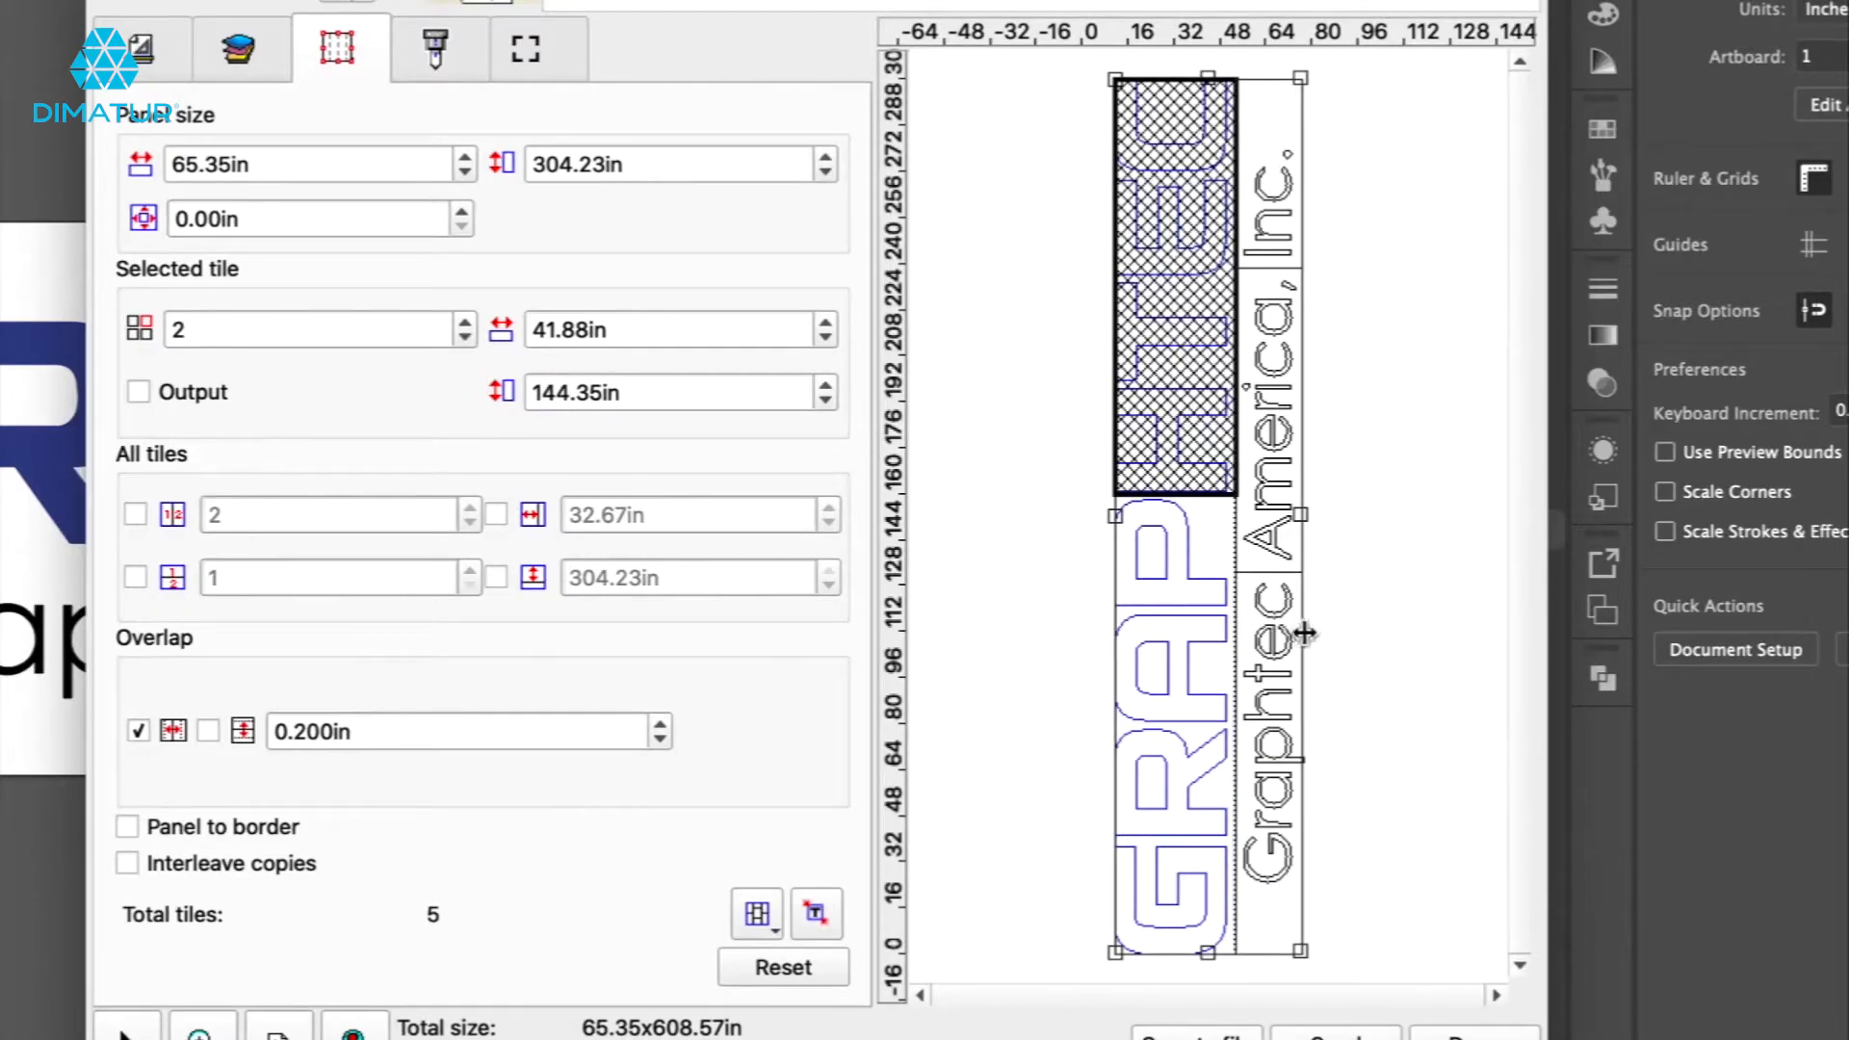
pyautogui.click(1277, 501)
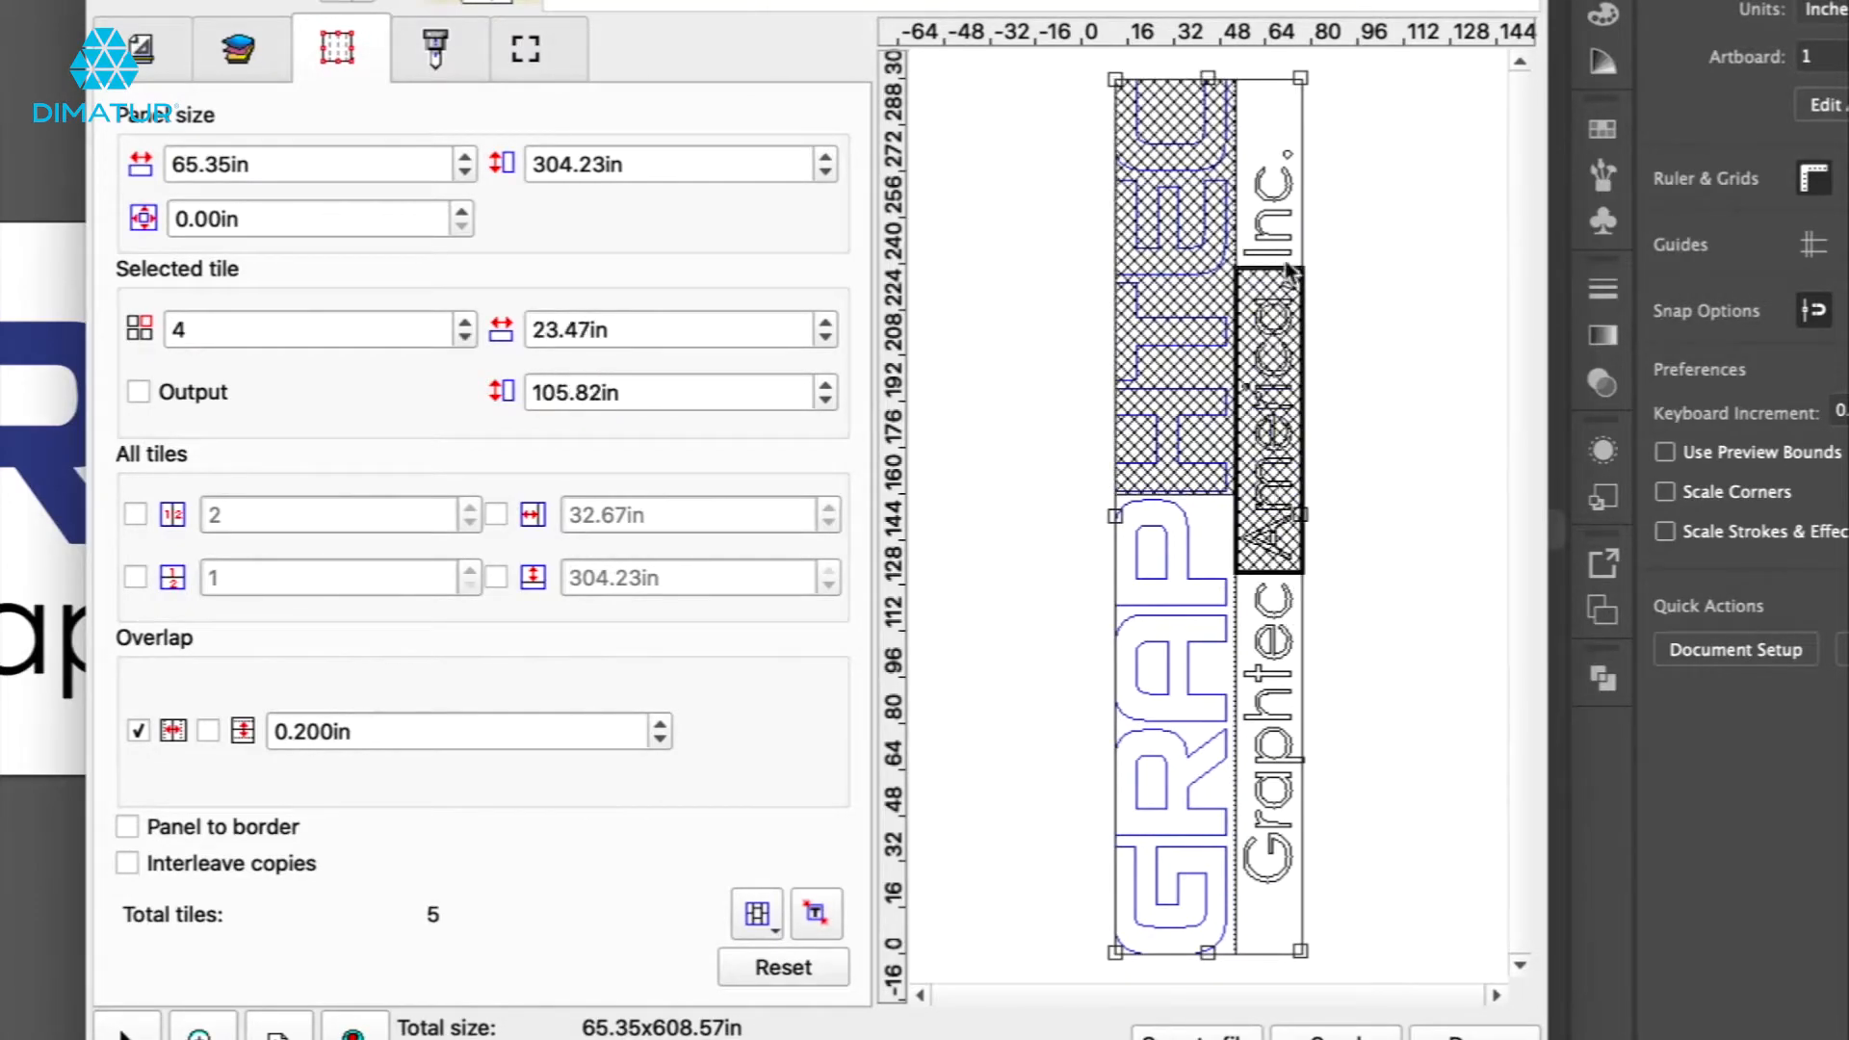
pyautogui.click(1265, 204)
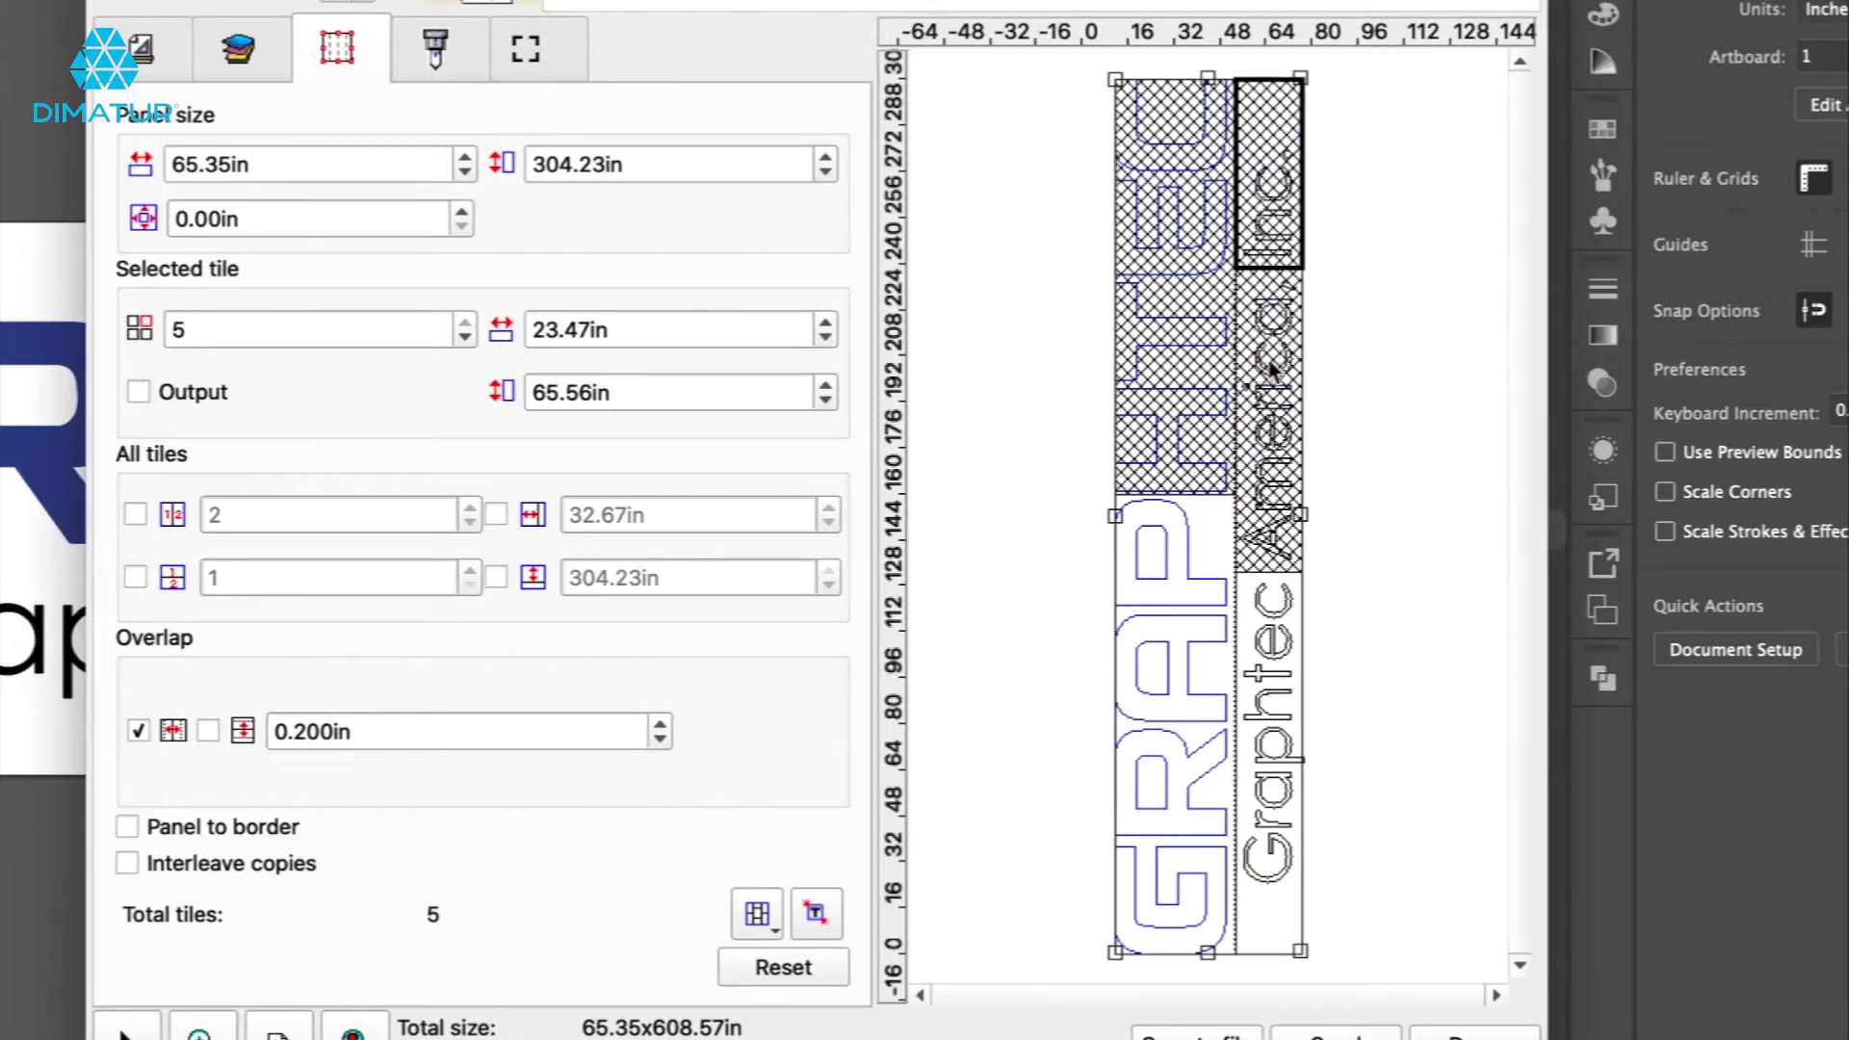
pyautogui.doubleClick(1271, 389)
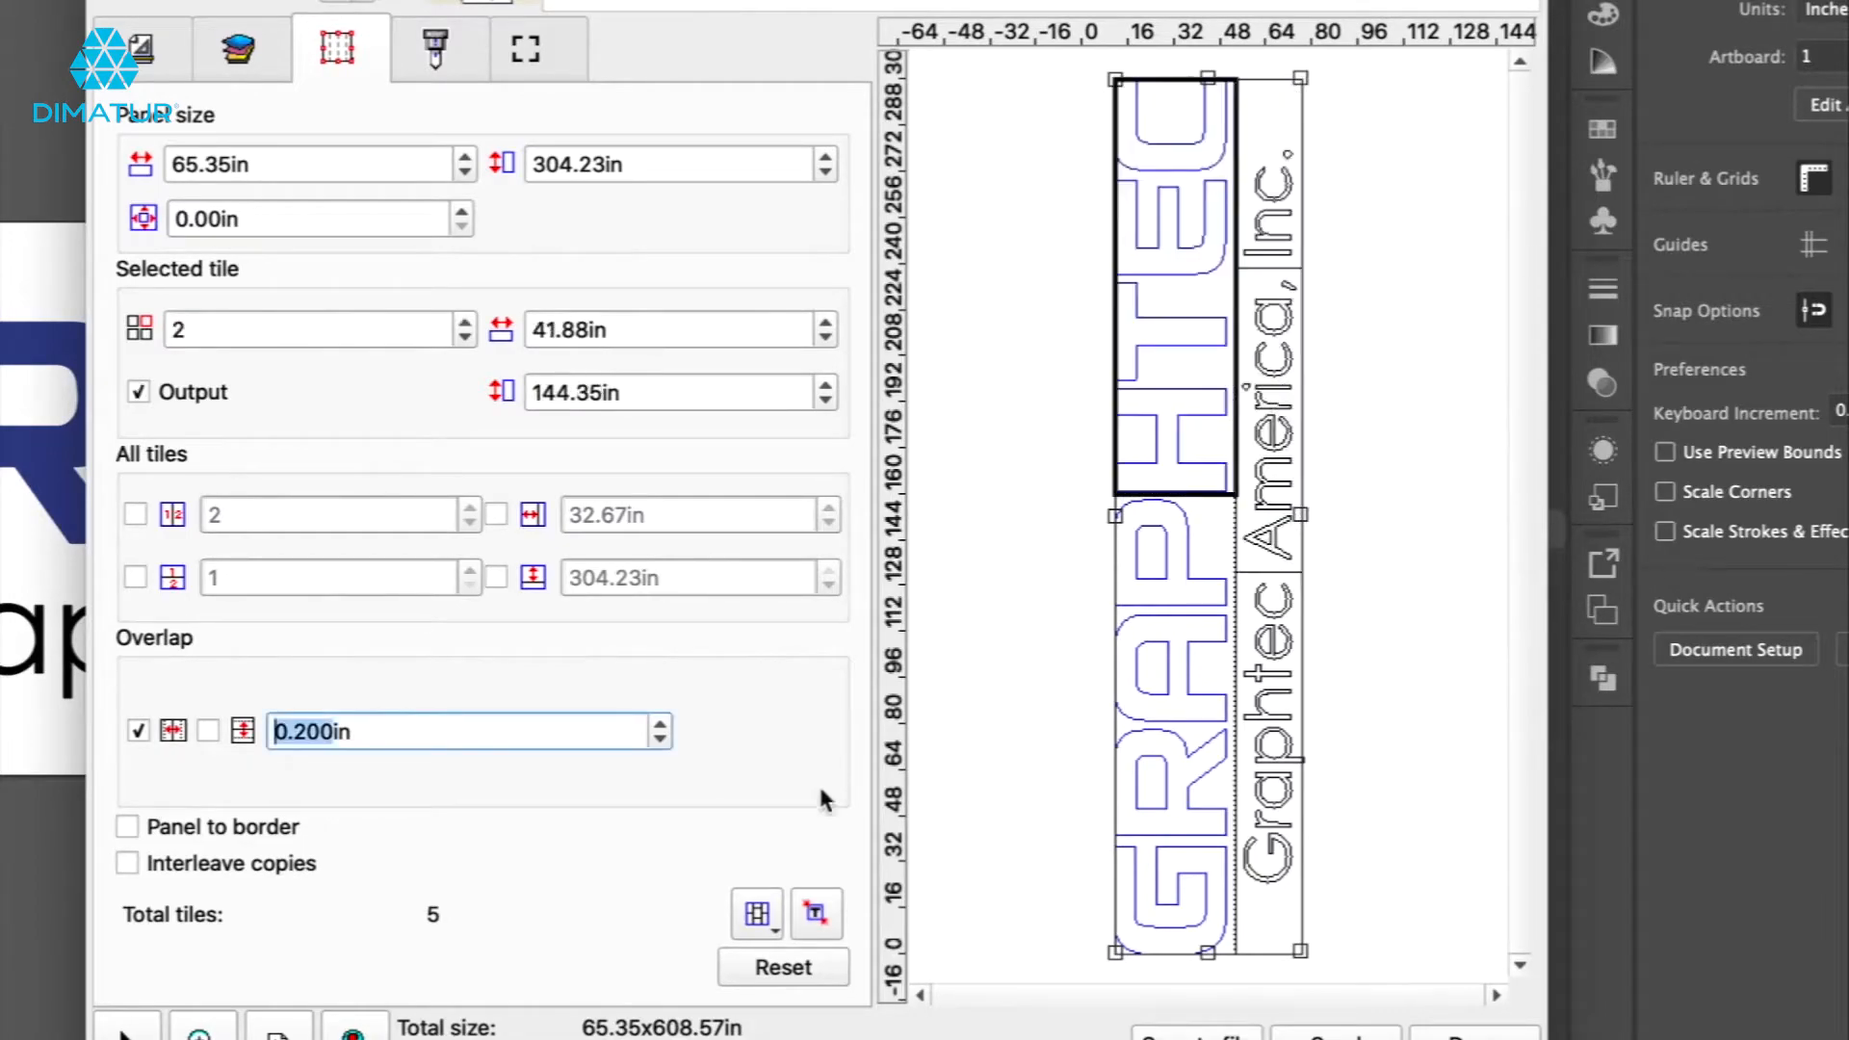
pyautogui.click(794, 971)
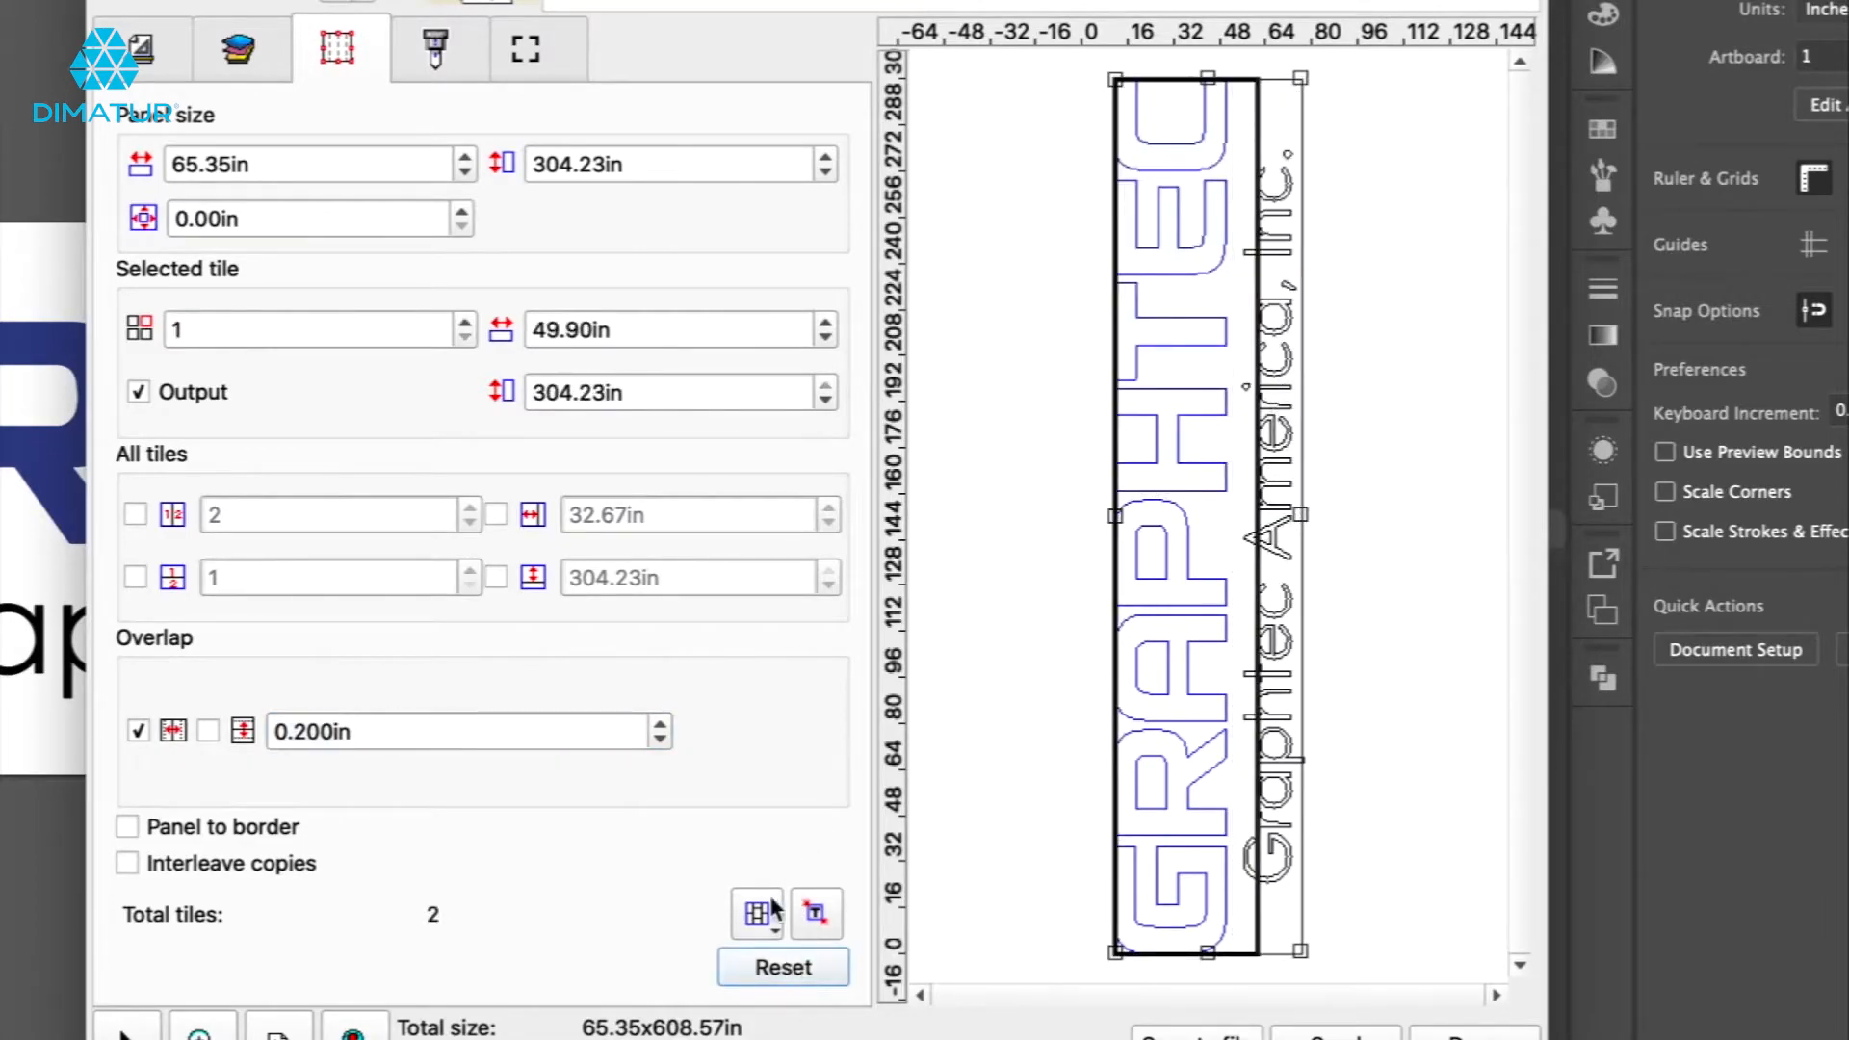
# Set the job size back to 100% on the General tab.
pyautogui.click(145, 59)
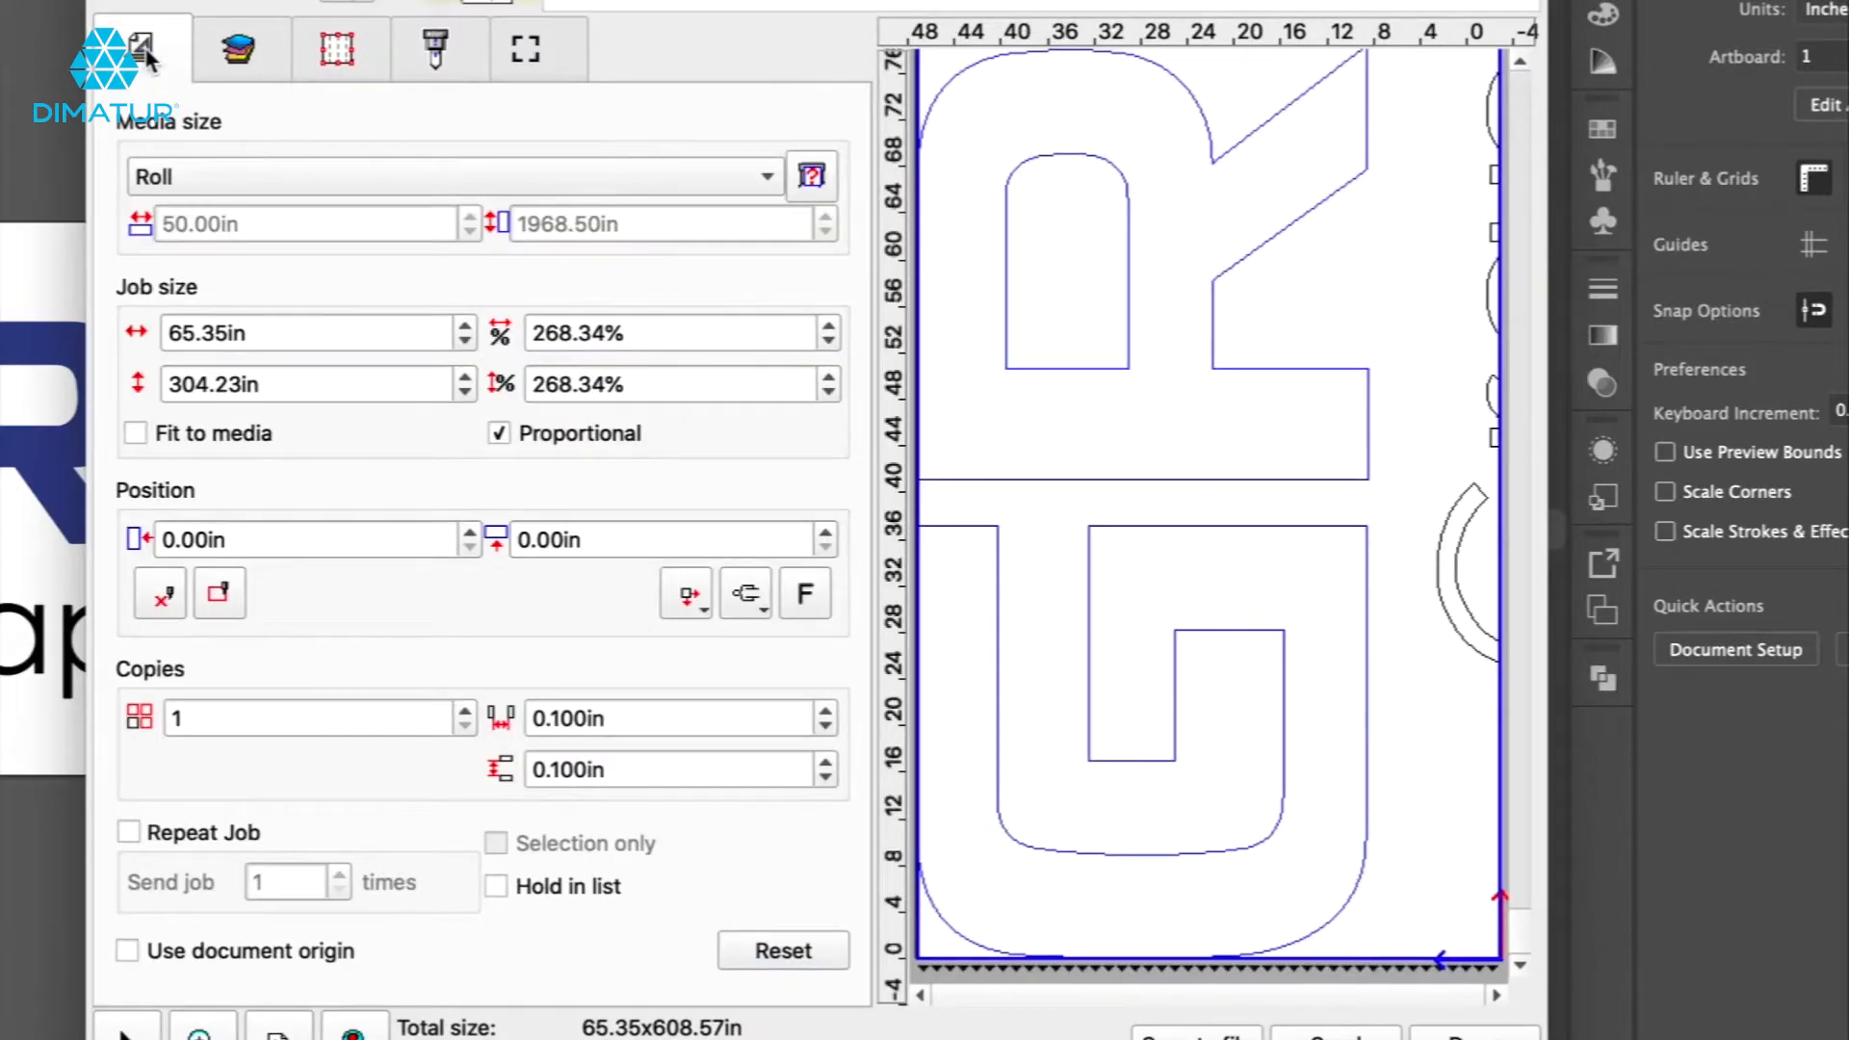
pyautogui.click(655, 337)
pyautogui.write('100')
pyautogui.press('Return')
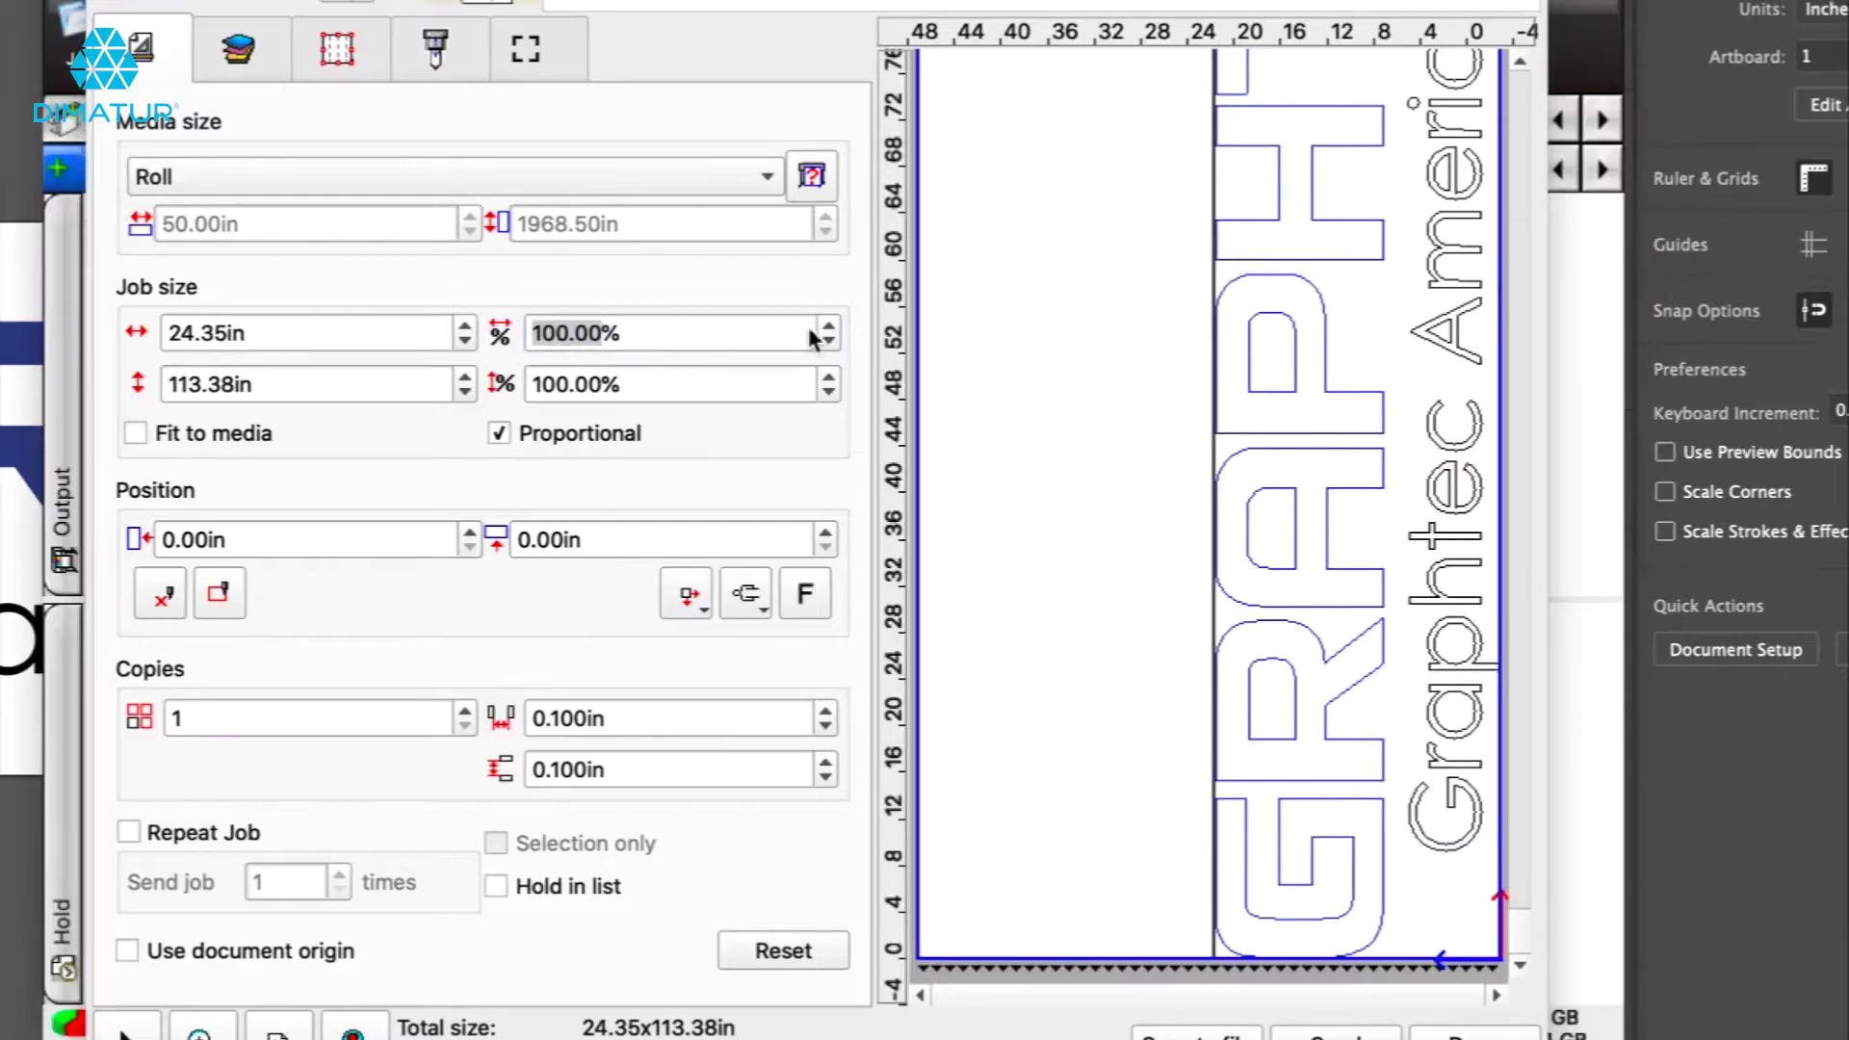
# On the Advanced tab, keep Advance after plot on, enable Weed border, and try the horizontal and vertical weed line options.
pyautogui.click(438, 53)
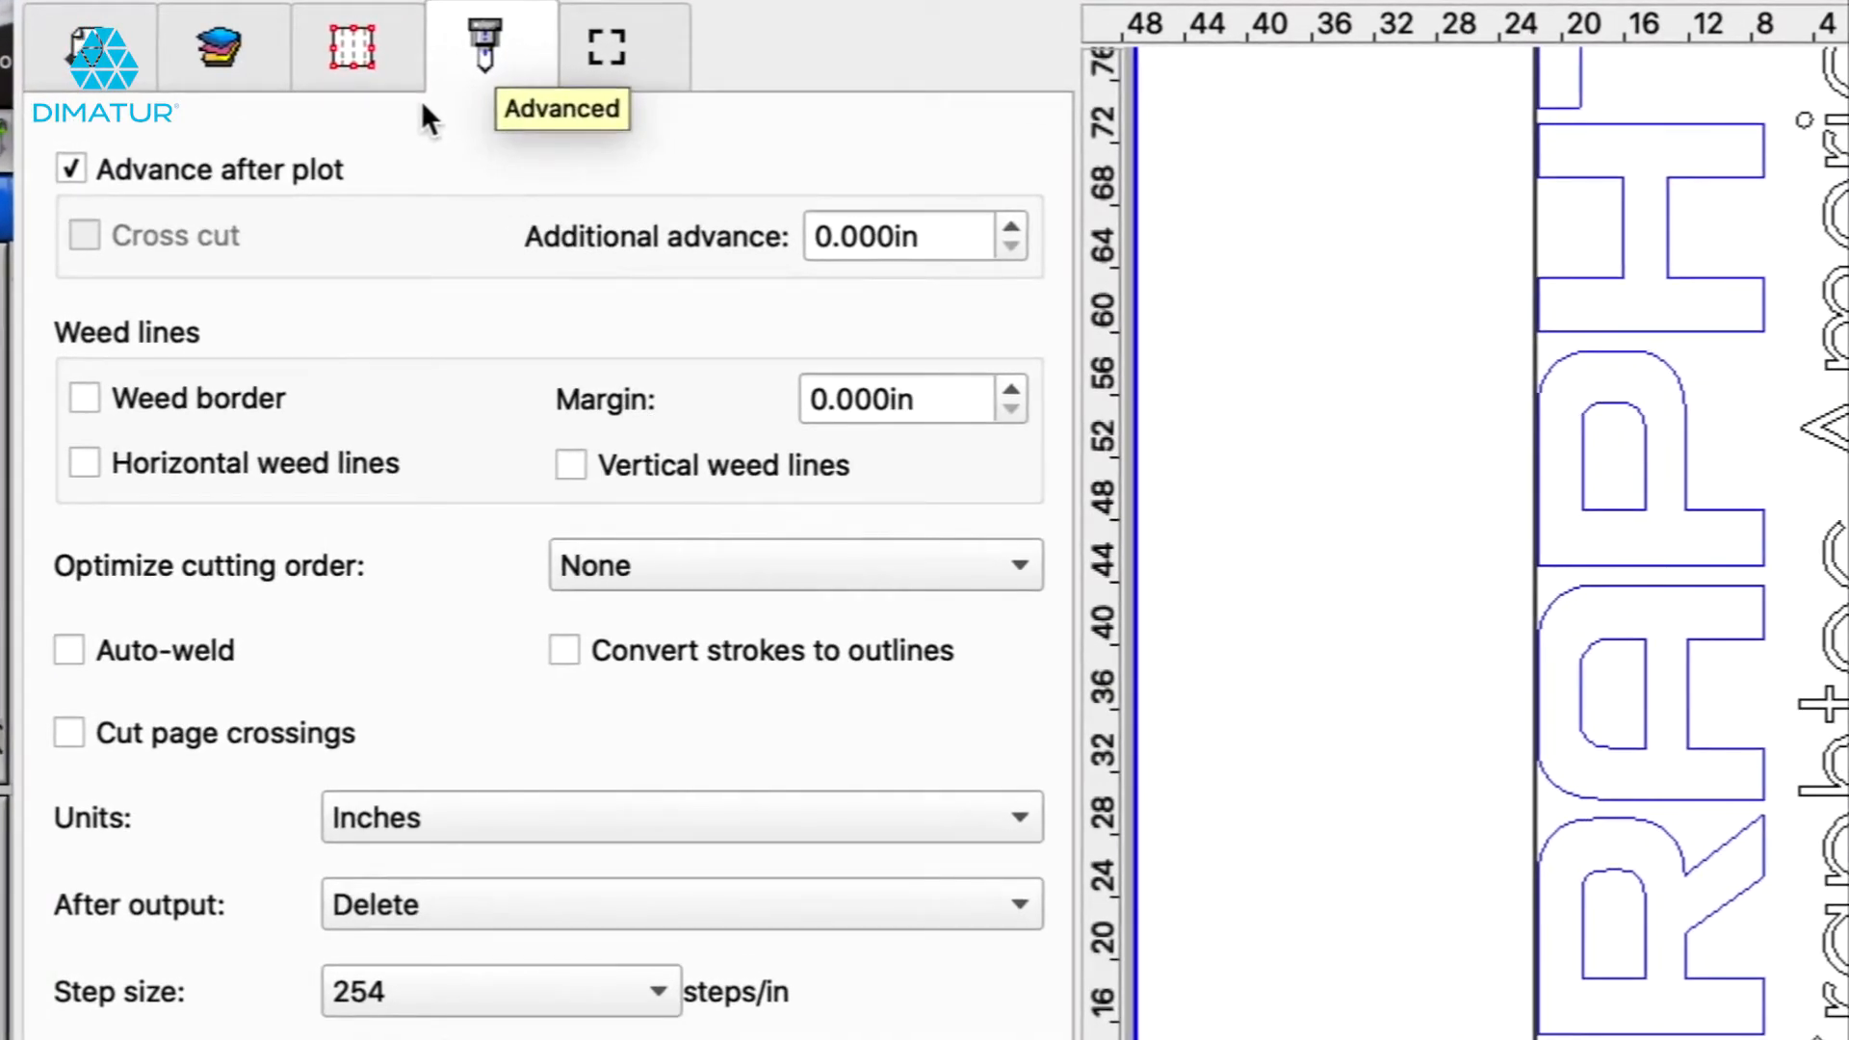
pyautogui.click(65, 165)
pyautogui.click(64, 165)
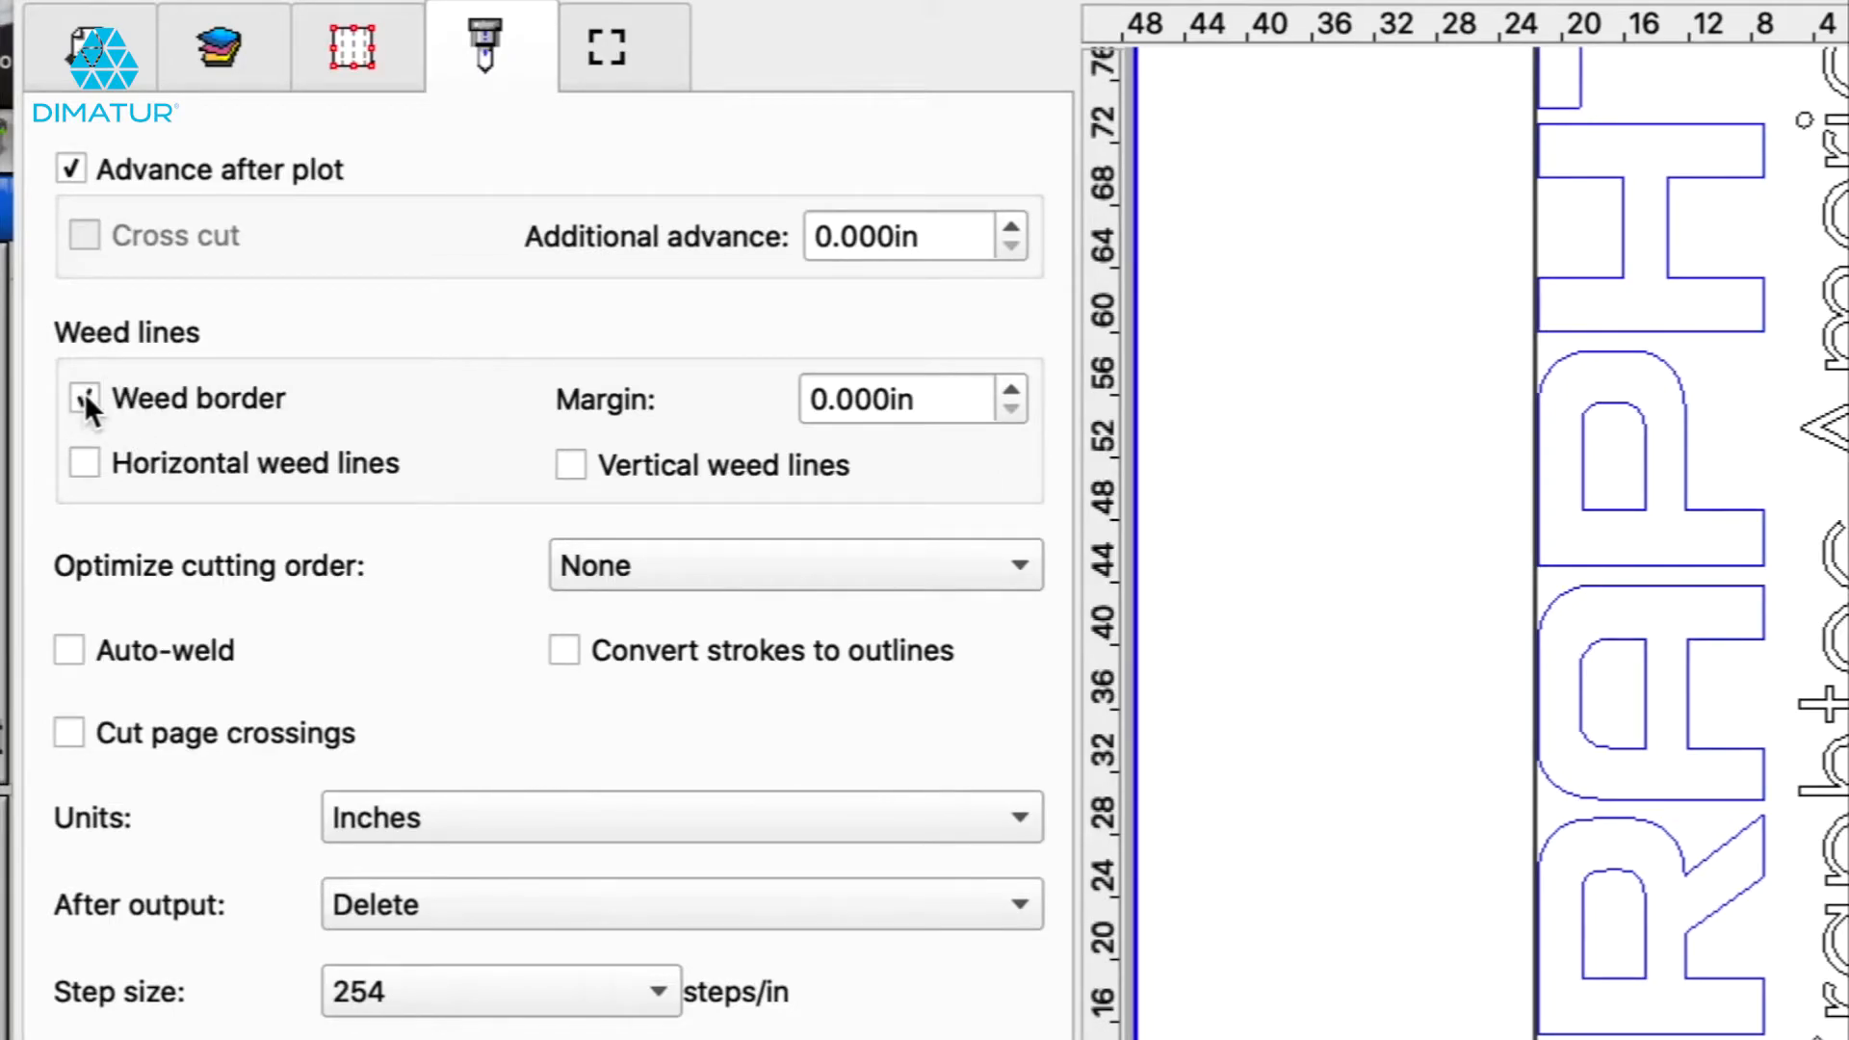
pyautogui.click(106, 460)
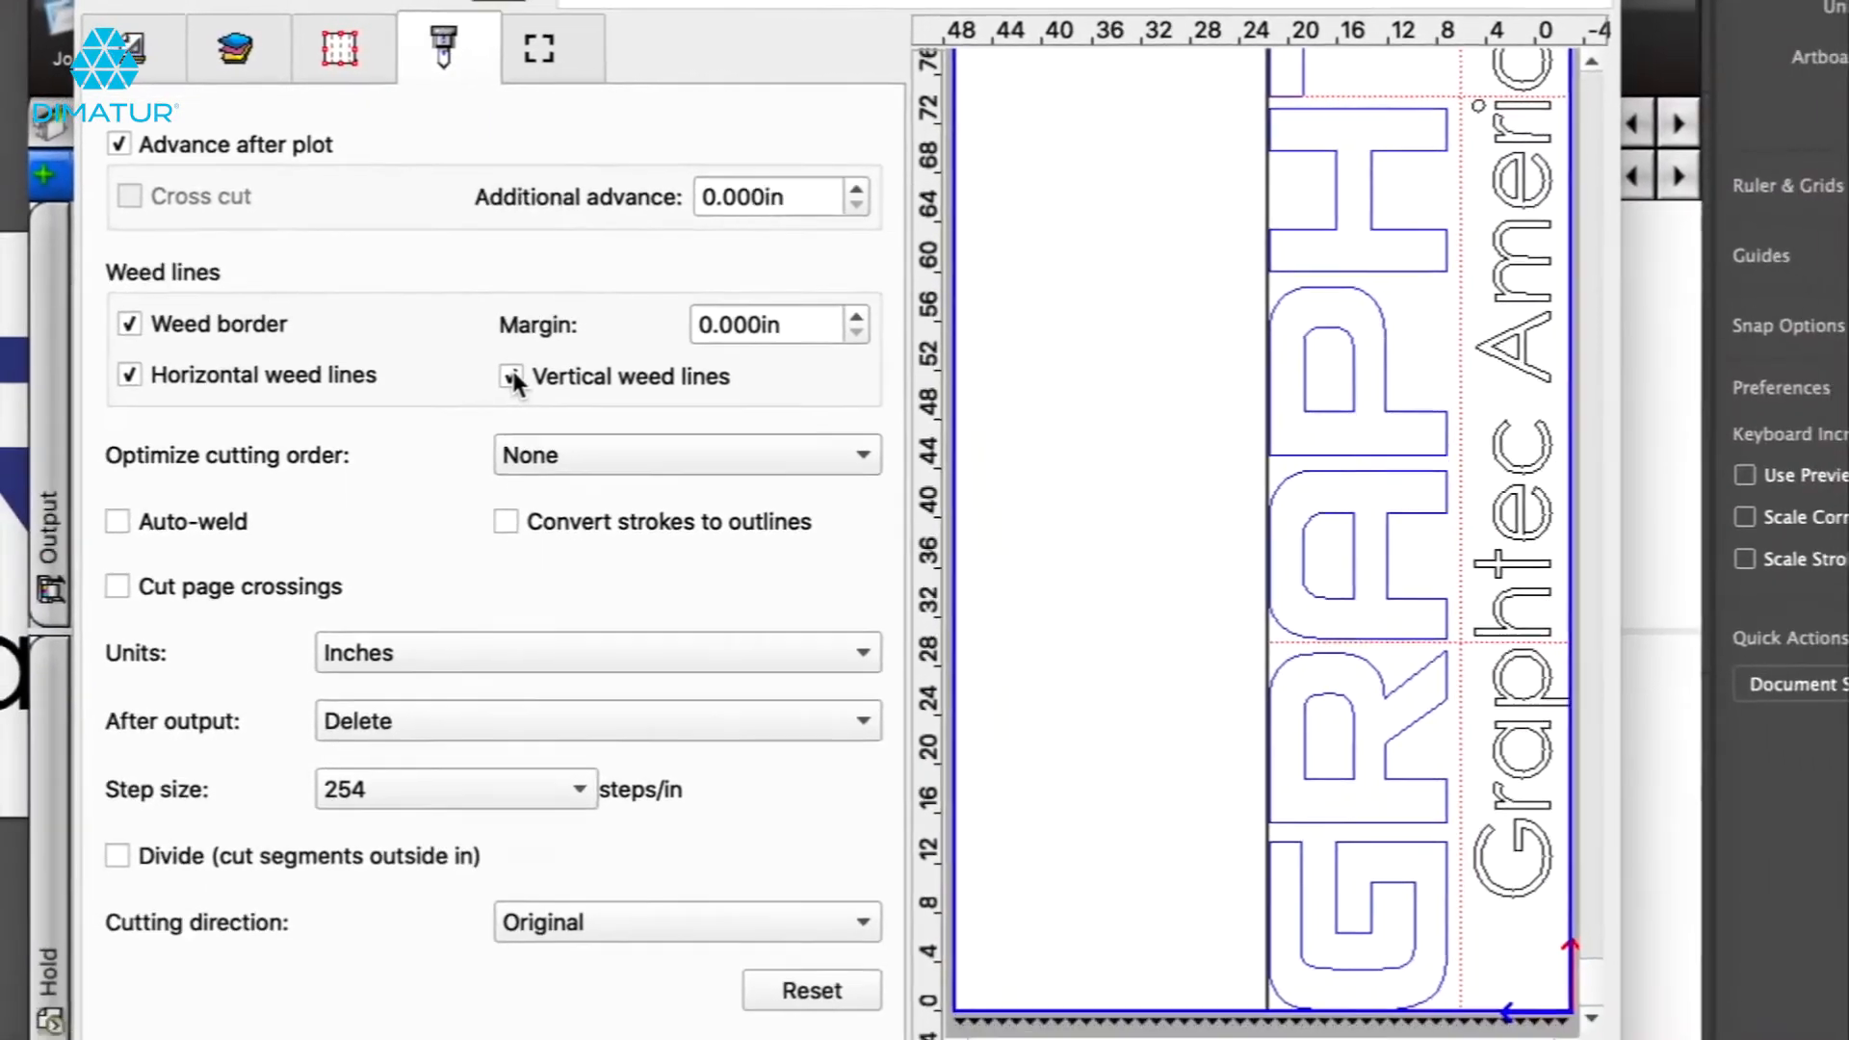
pyautogui.click(568, 465)
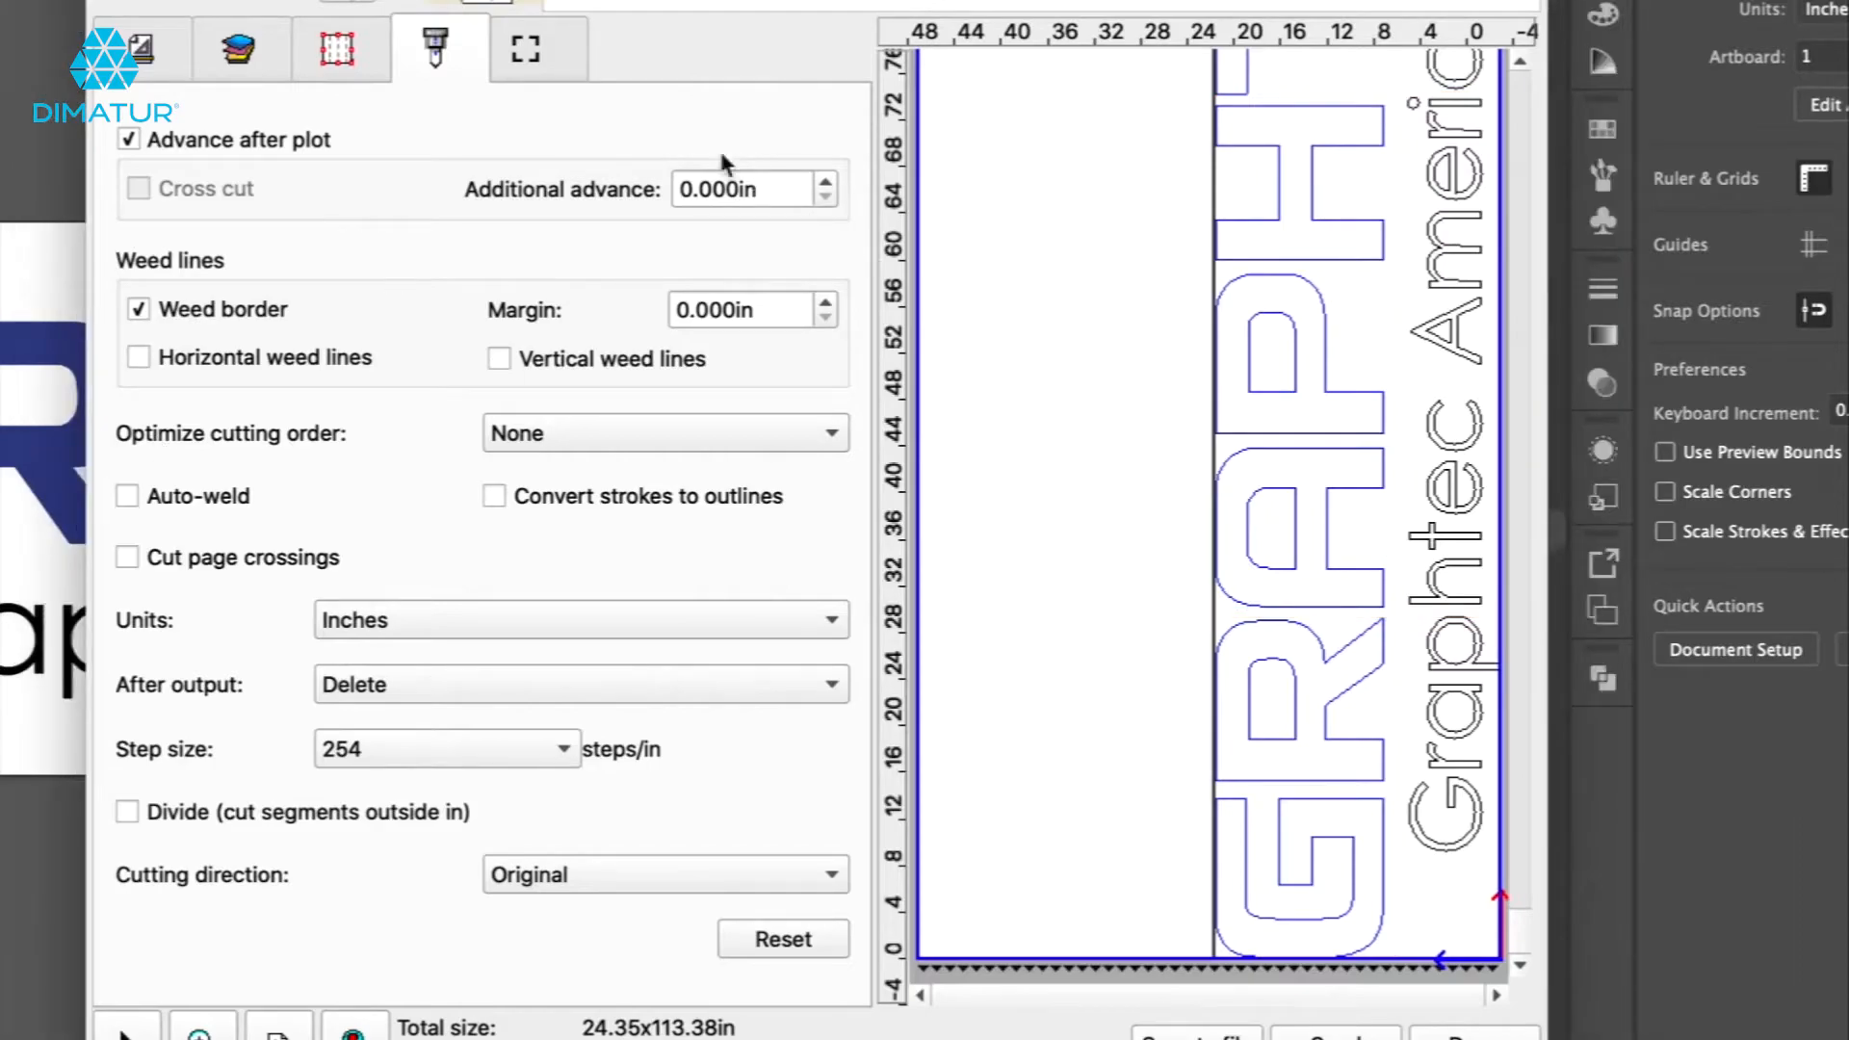
# View the registration marks tab, then return to the General tab.
pyautogui.click(530, 56)
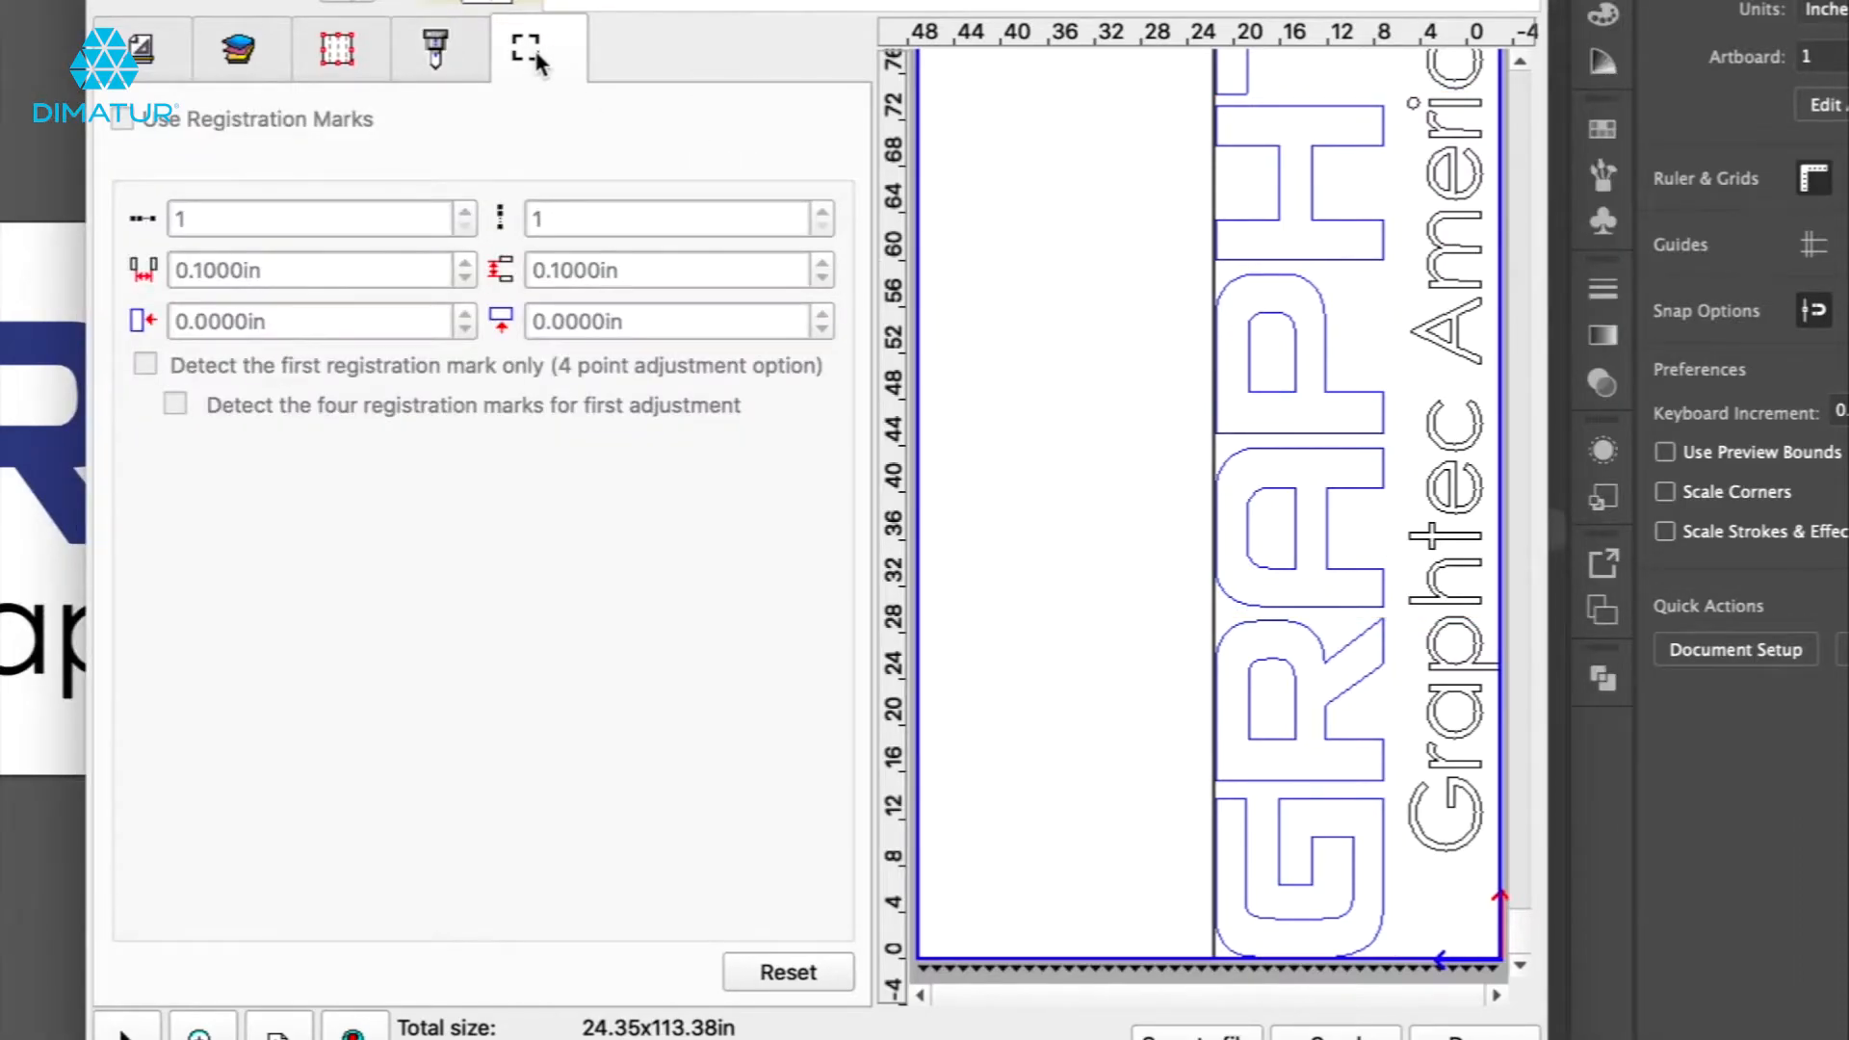
pyautogui.click(140, 51)
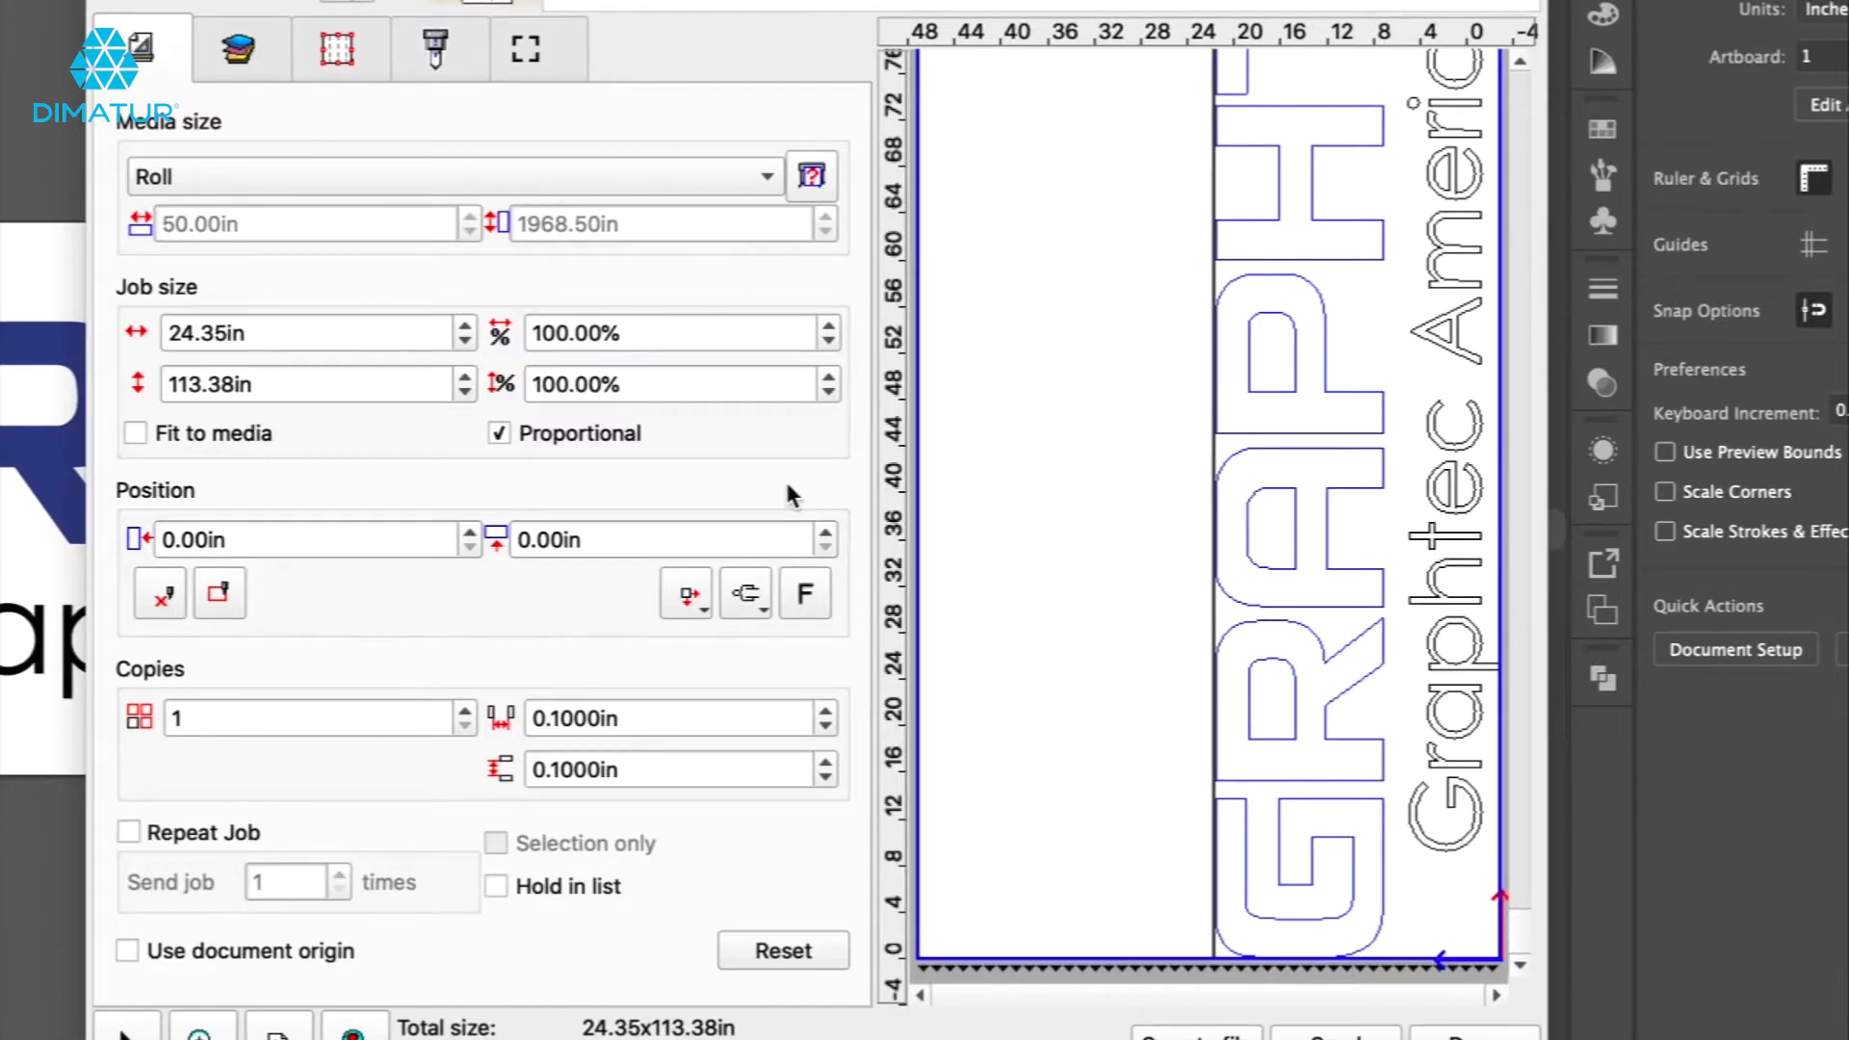
# Set the media size to User defined and step its width up and back down.
pyautogui.click(768, 180)
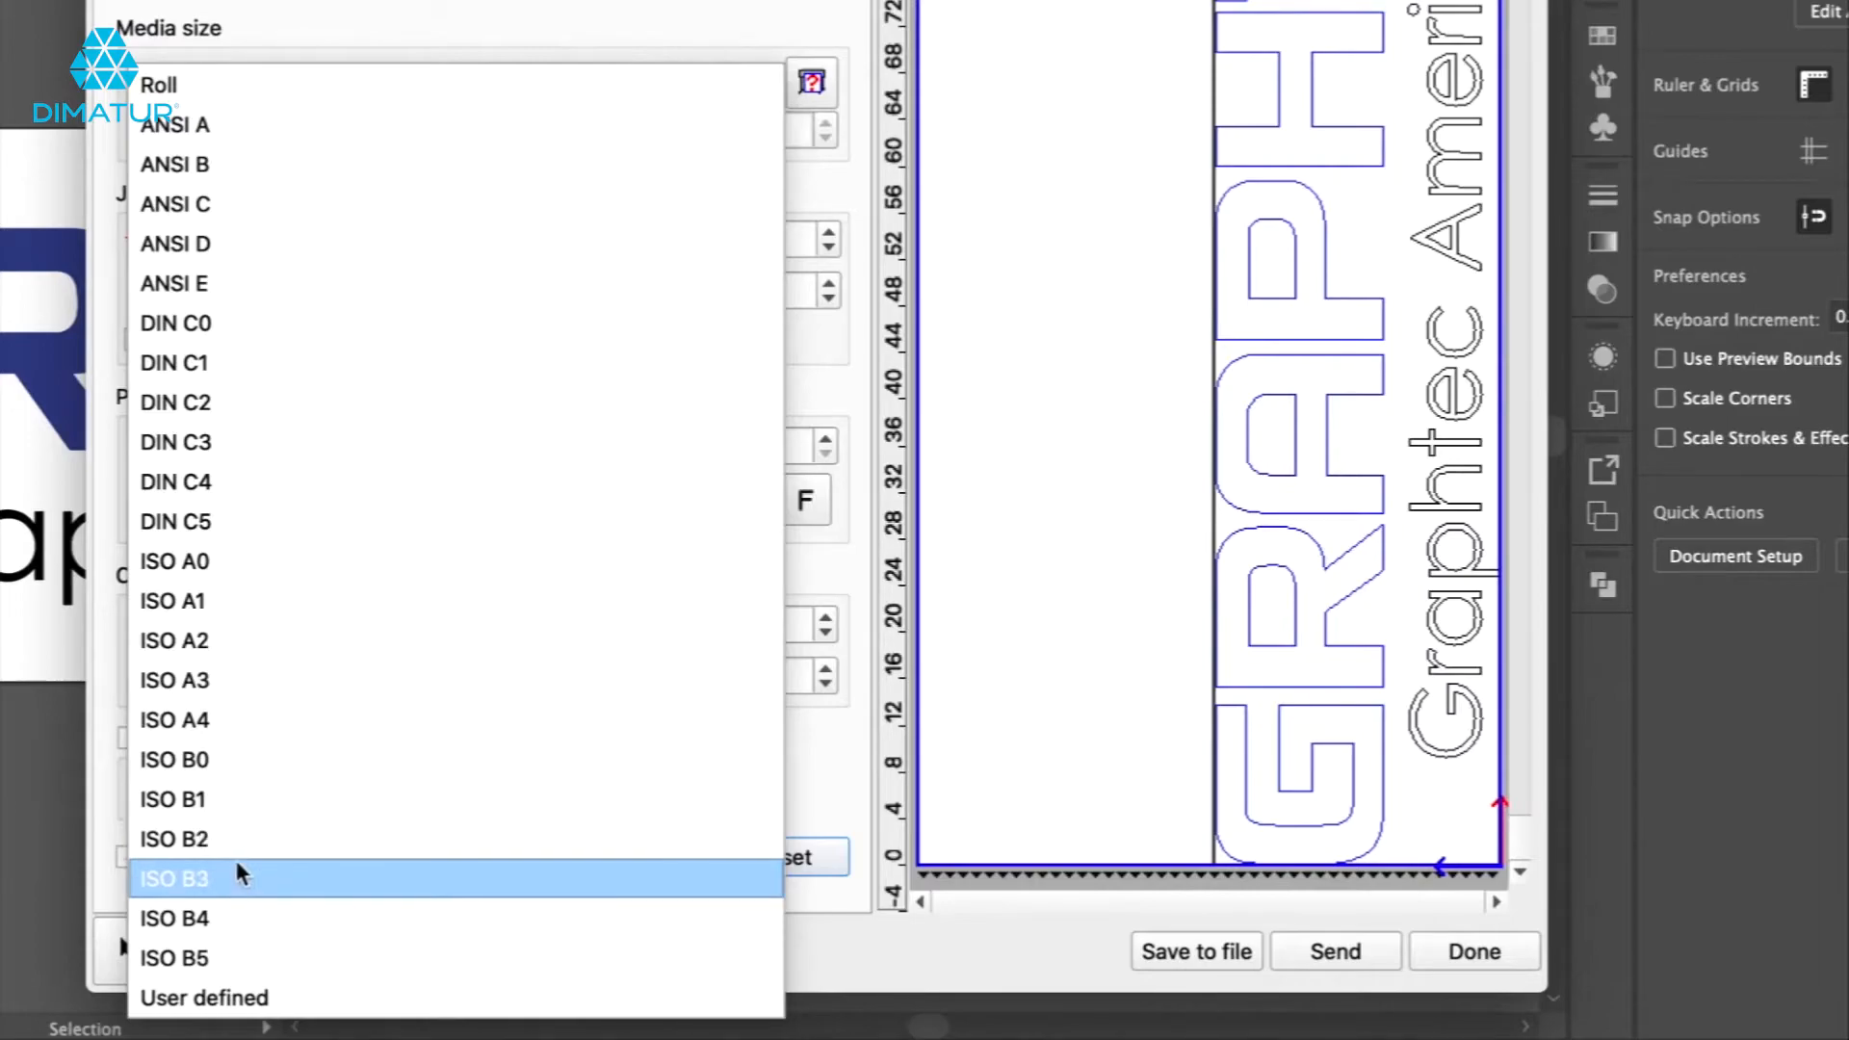
pyautogui.click(243, 1004)
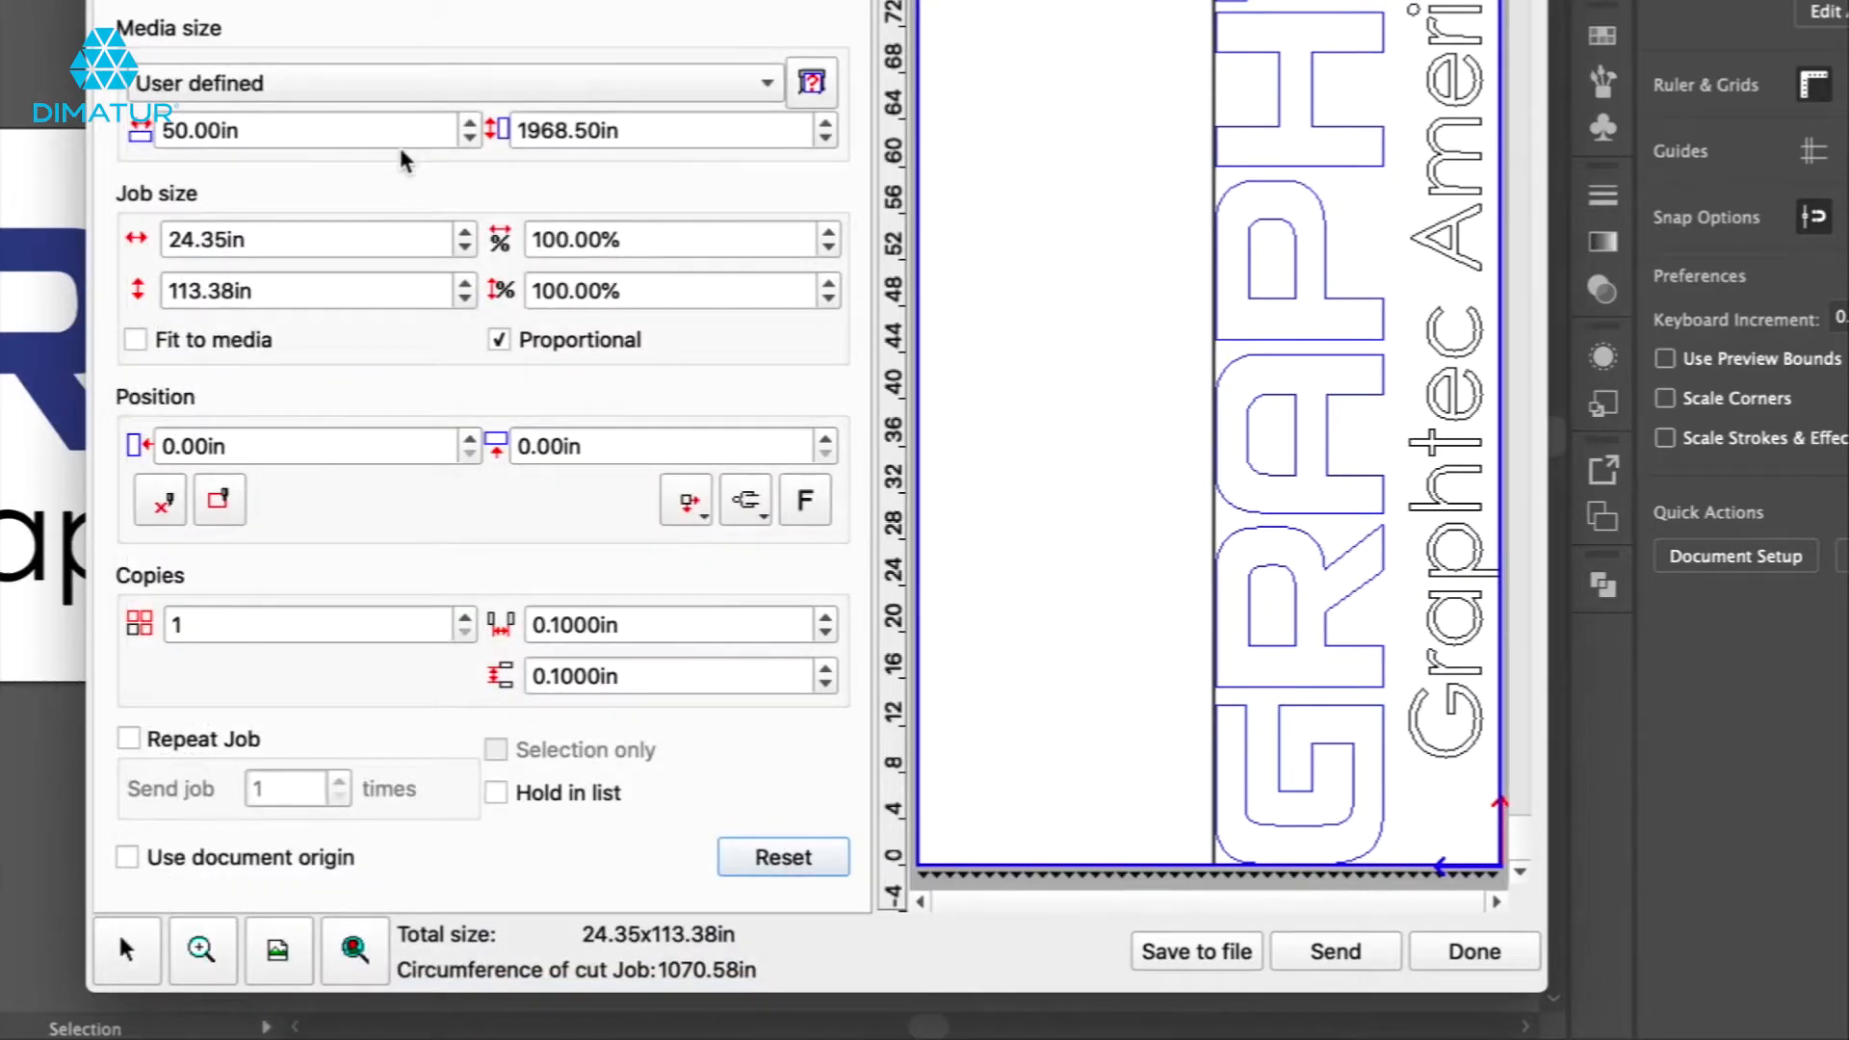
pyautogui.click(470, 122)
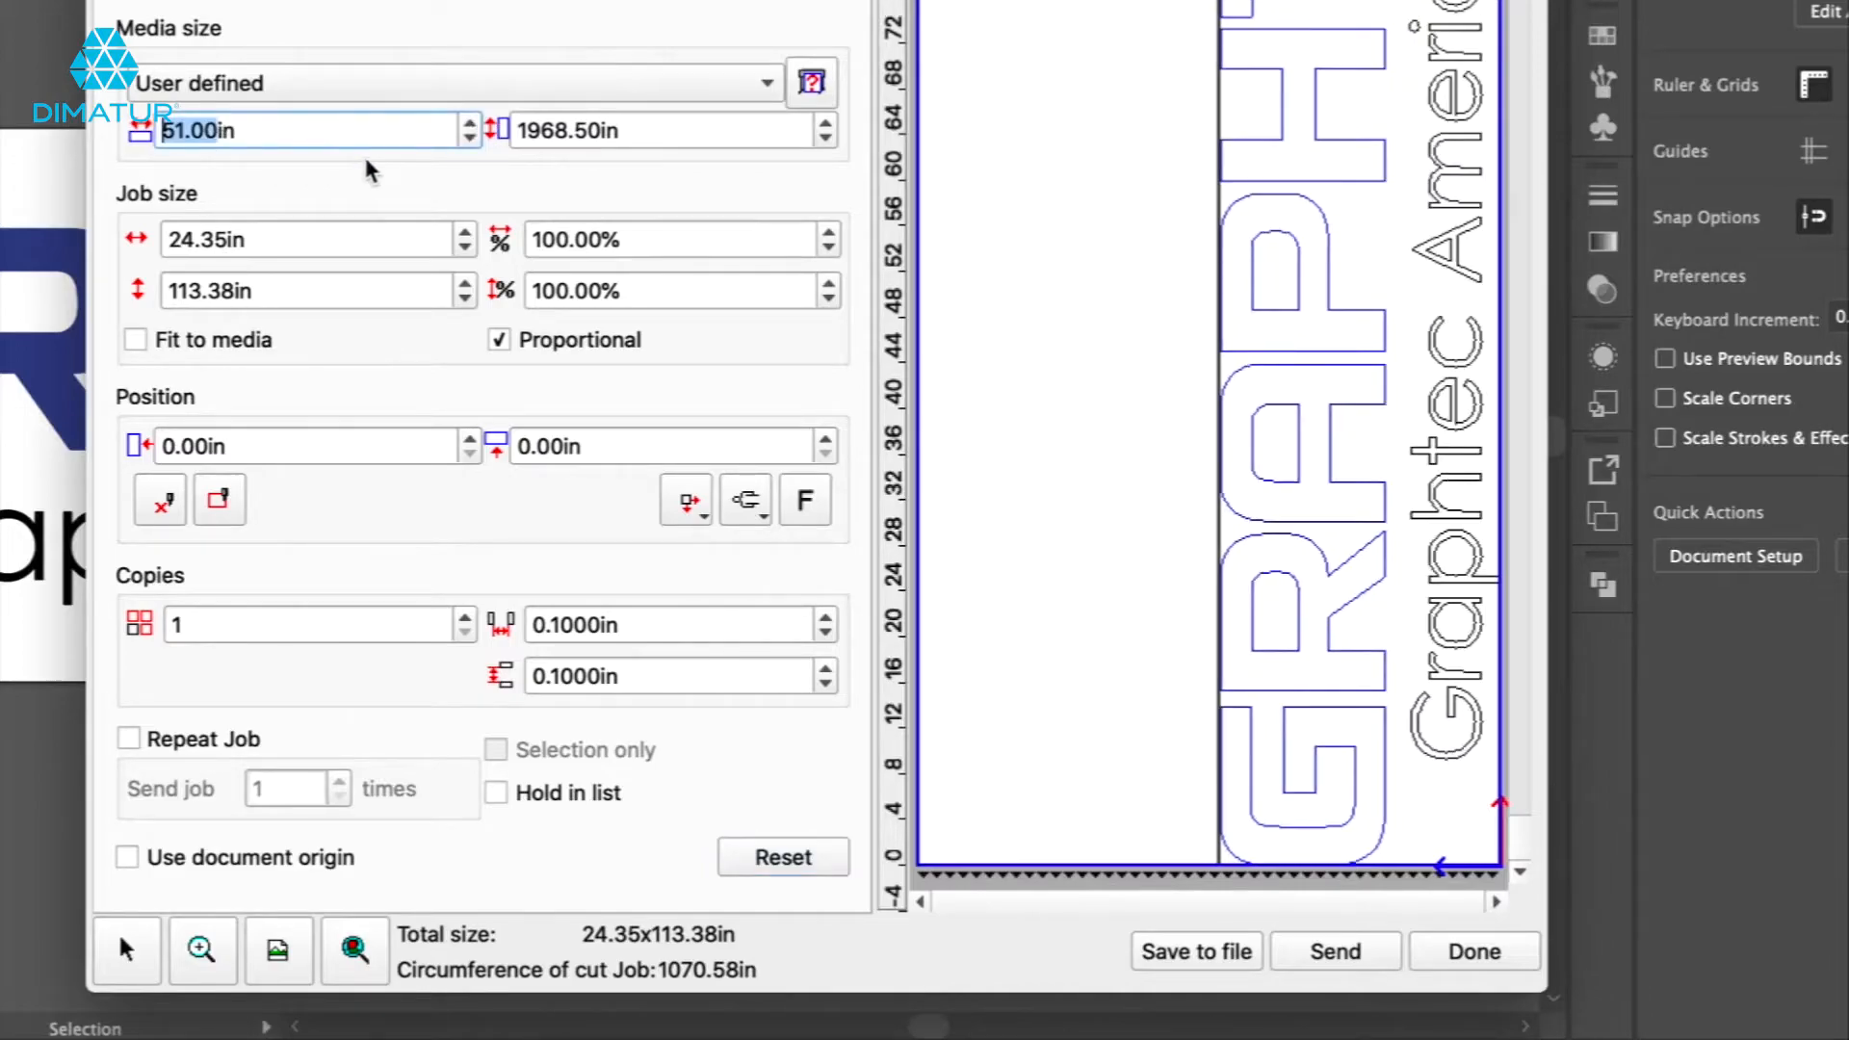
pyautogui.click(470, 139)
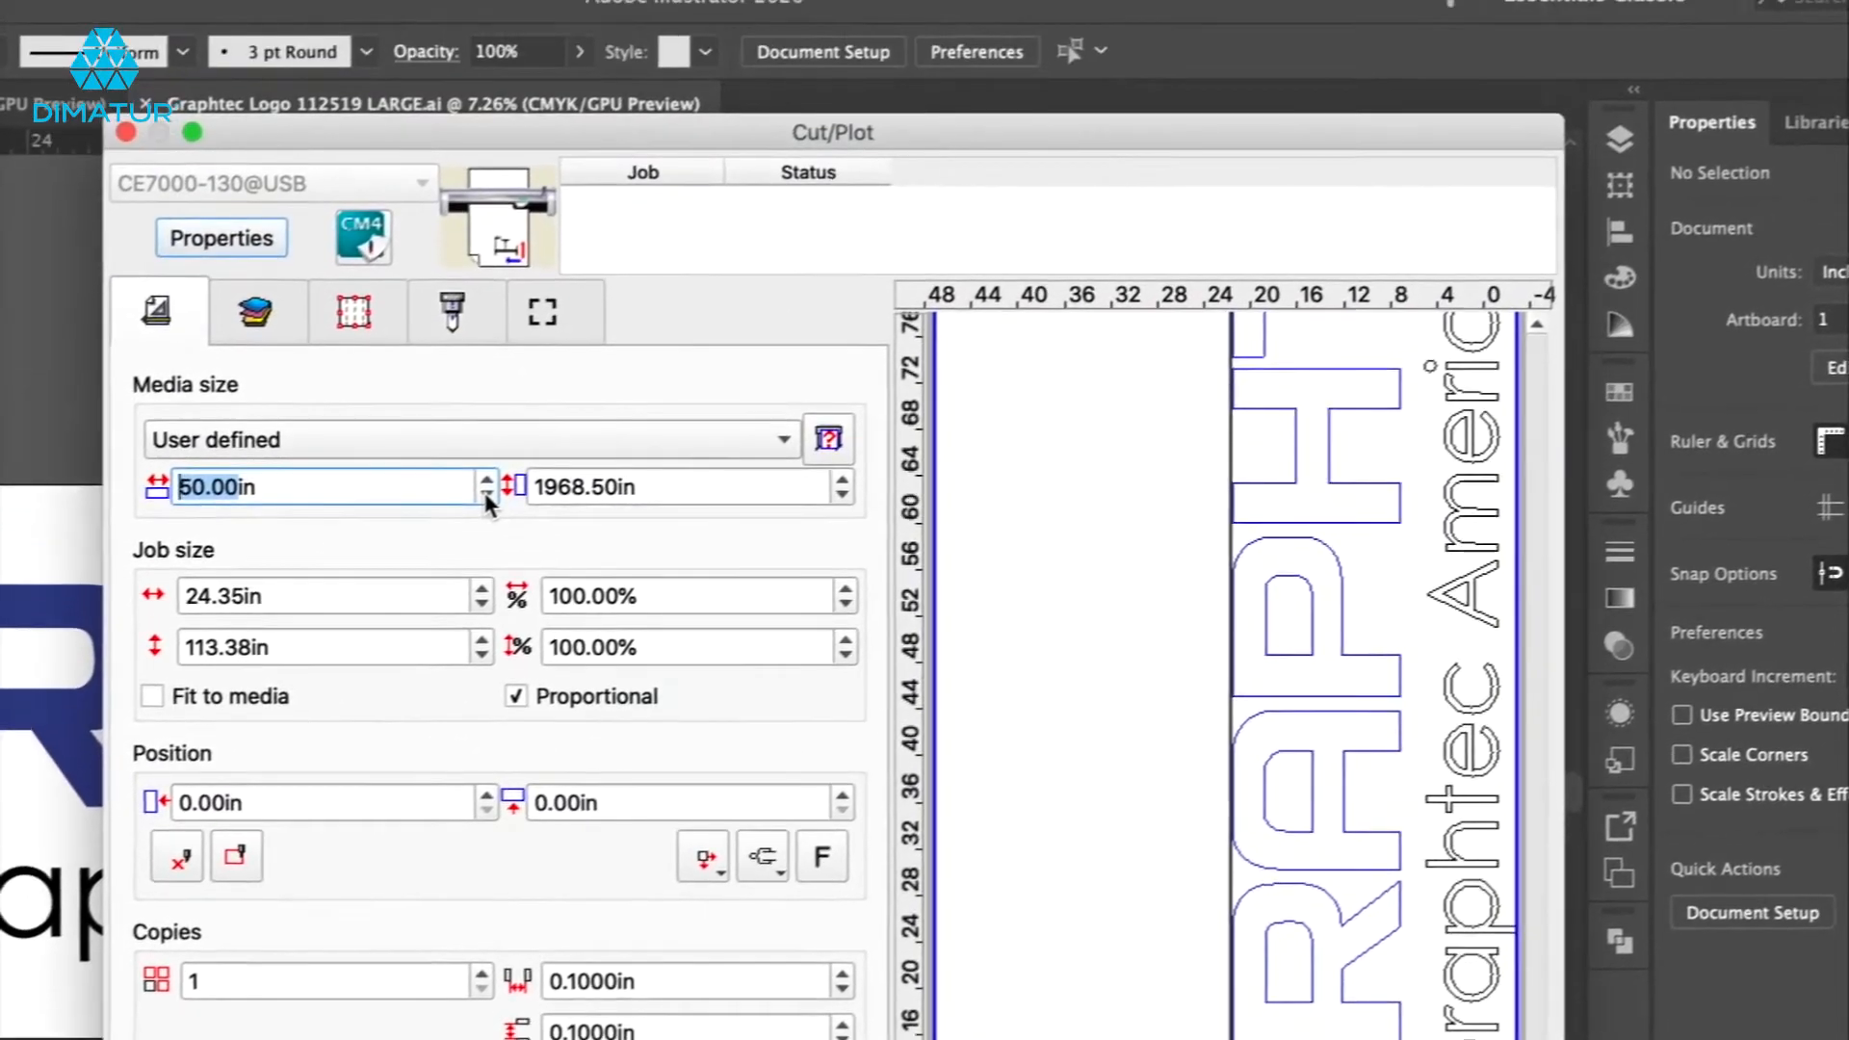
pyautogui.click(520, 440)
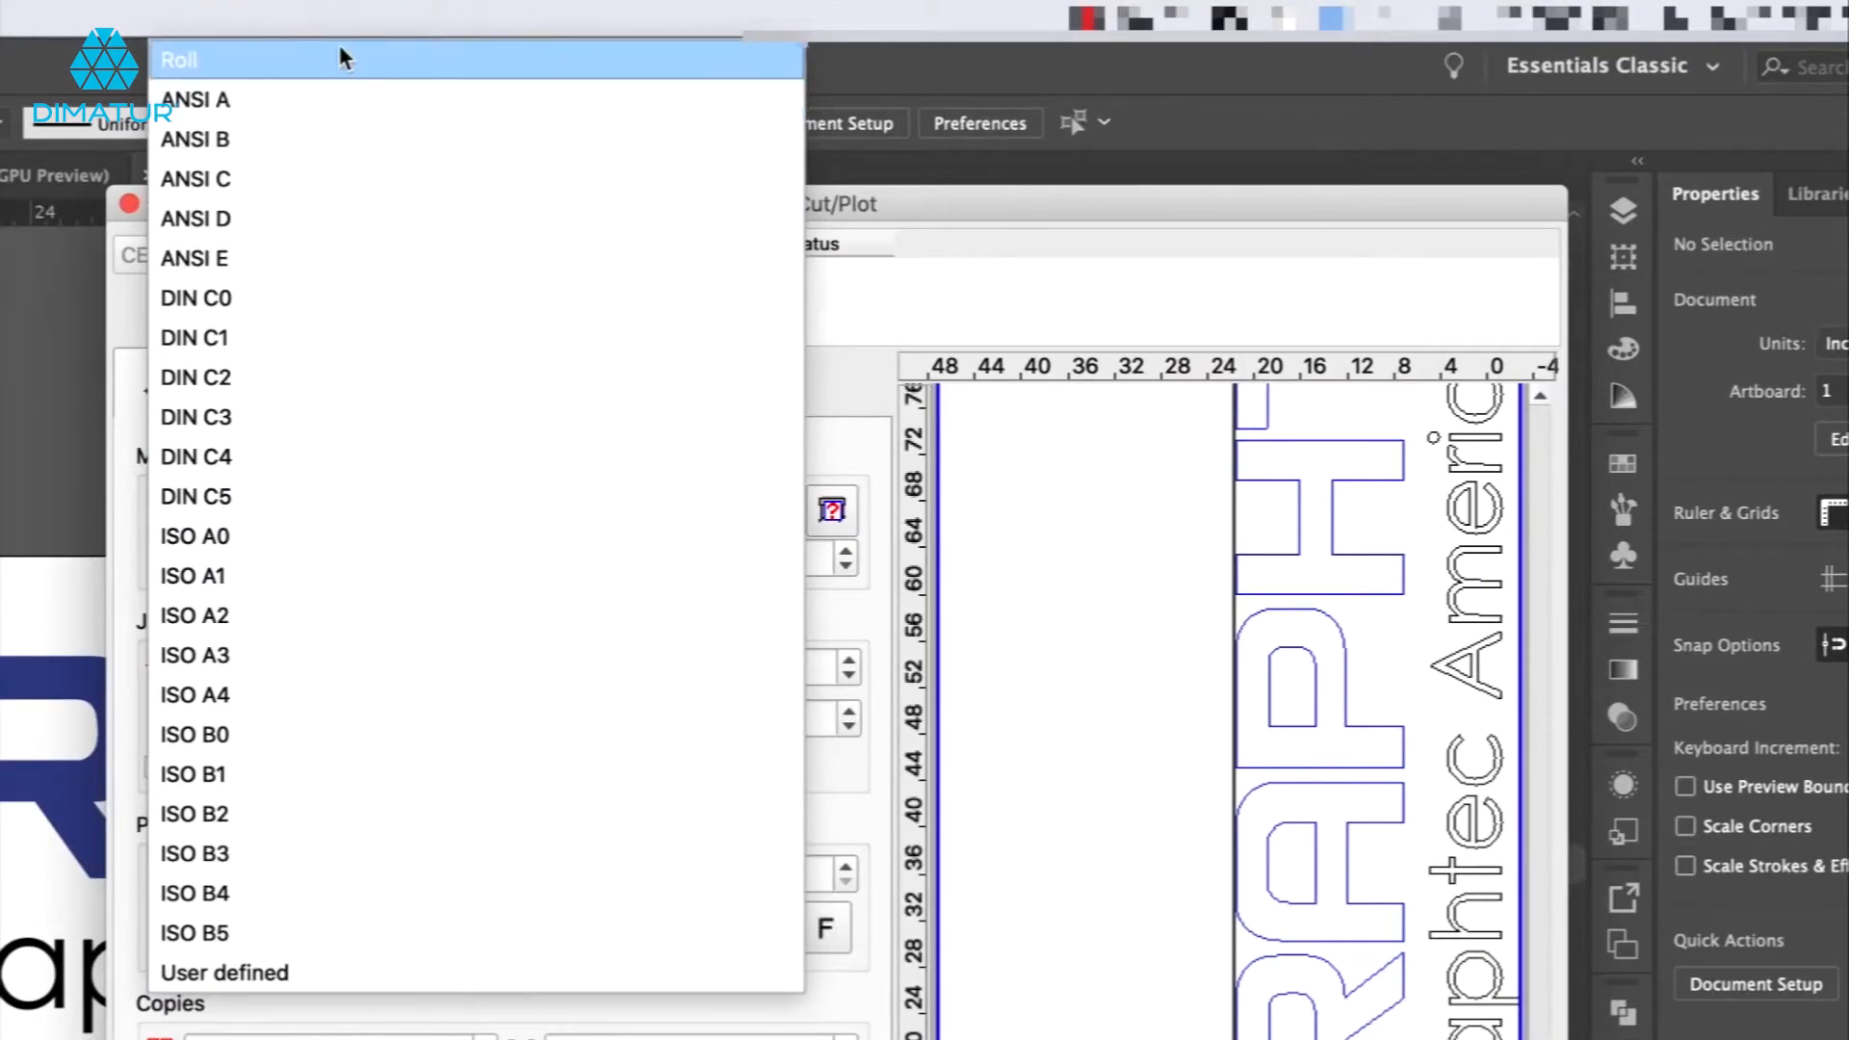
# Restore Roll media and load the media size from the connected plotter.
pyautogui.click(343, 60)
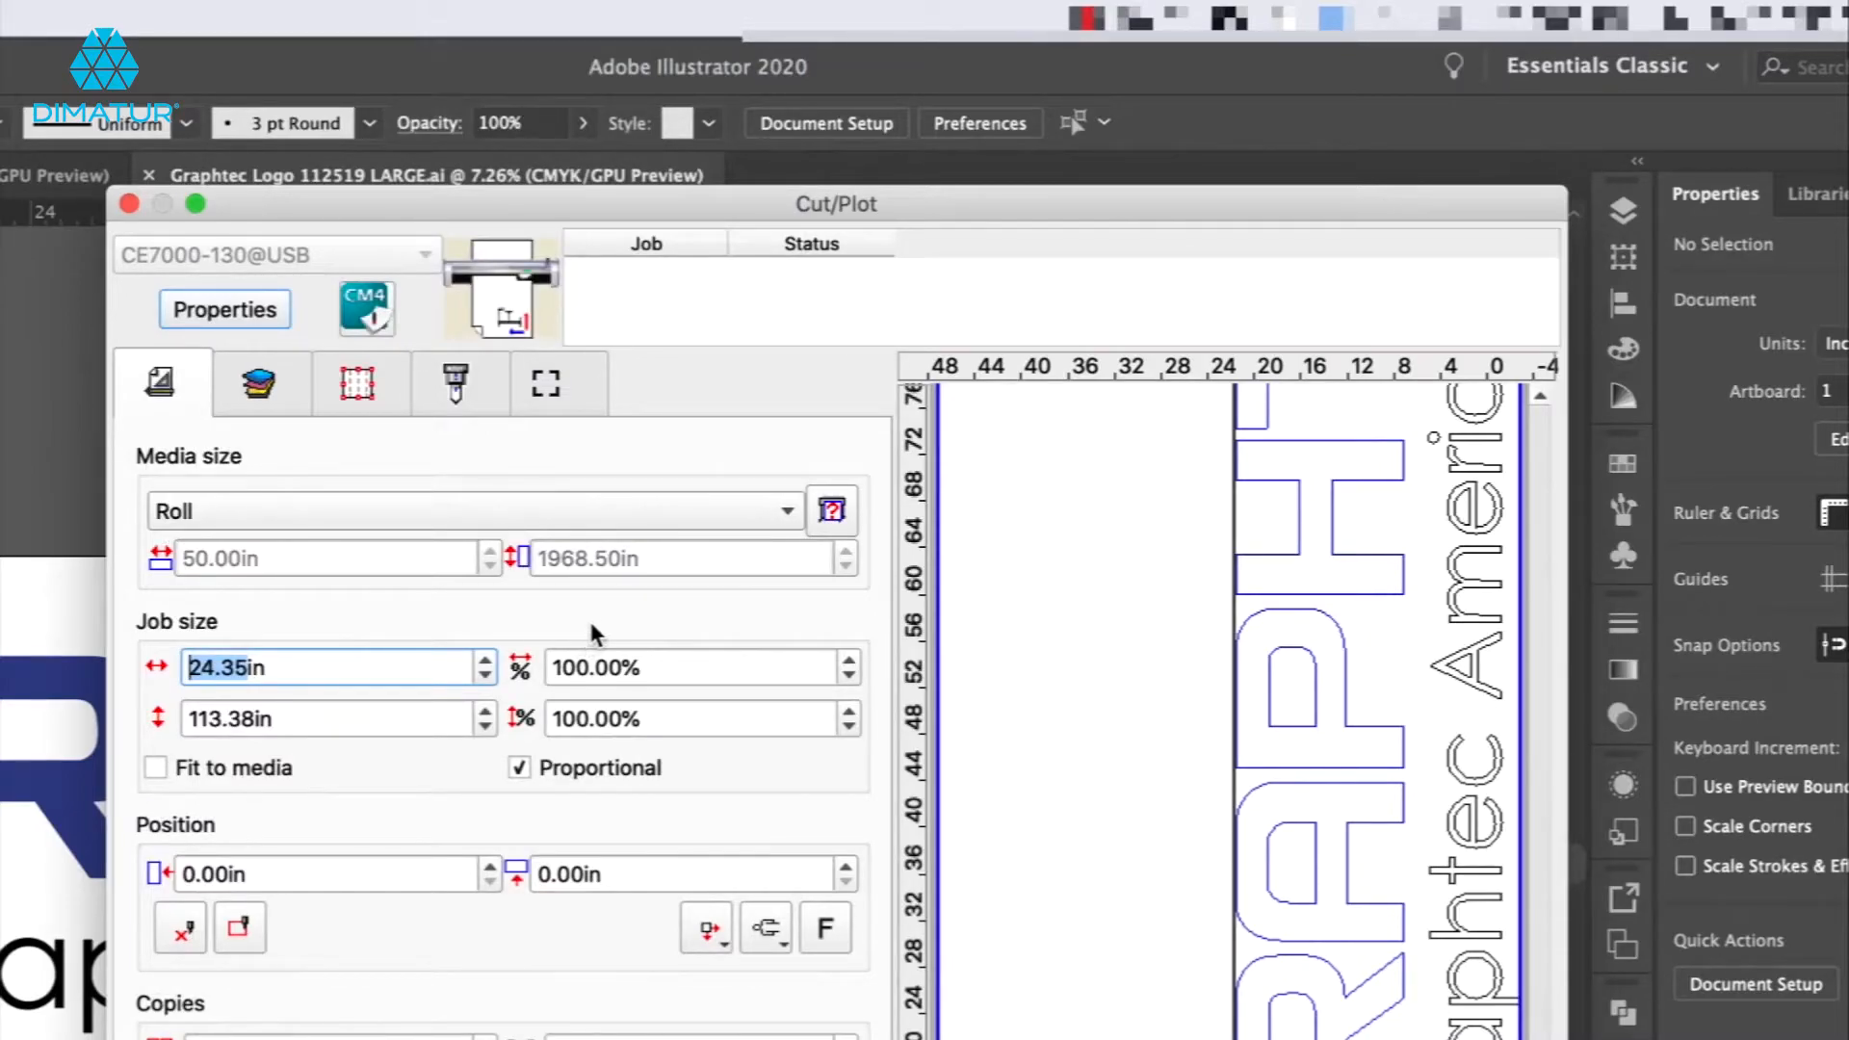
pyautogui.click(834, 512)
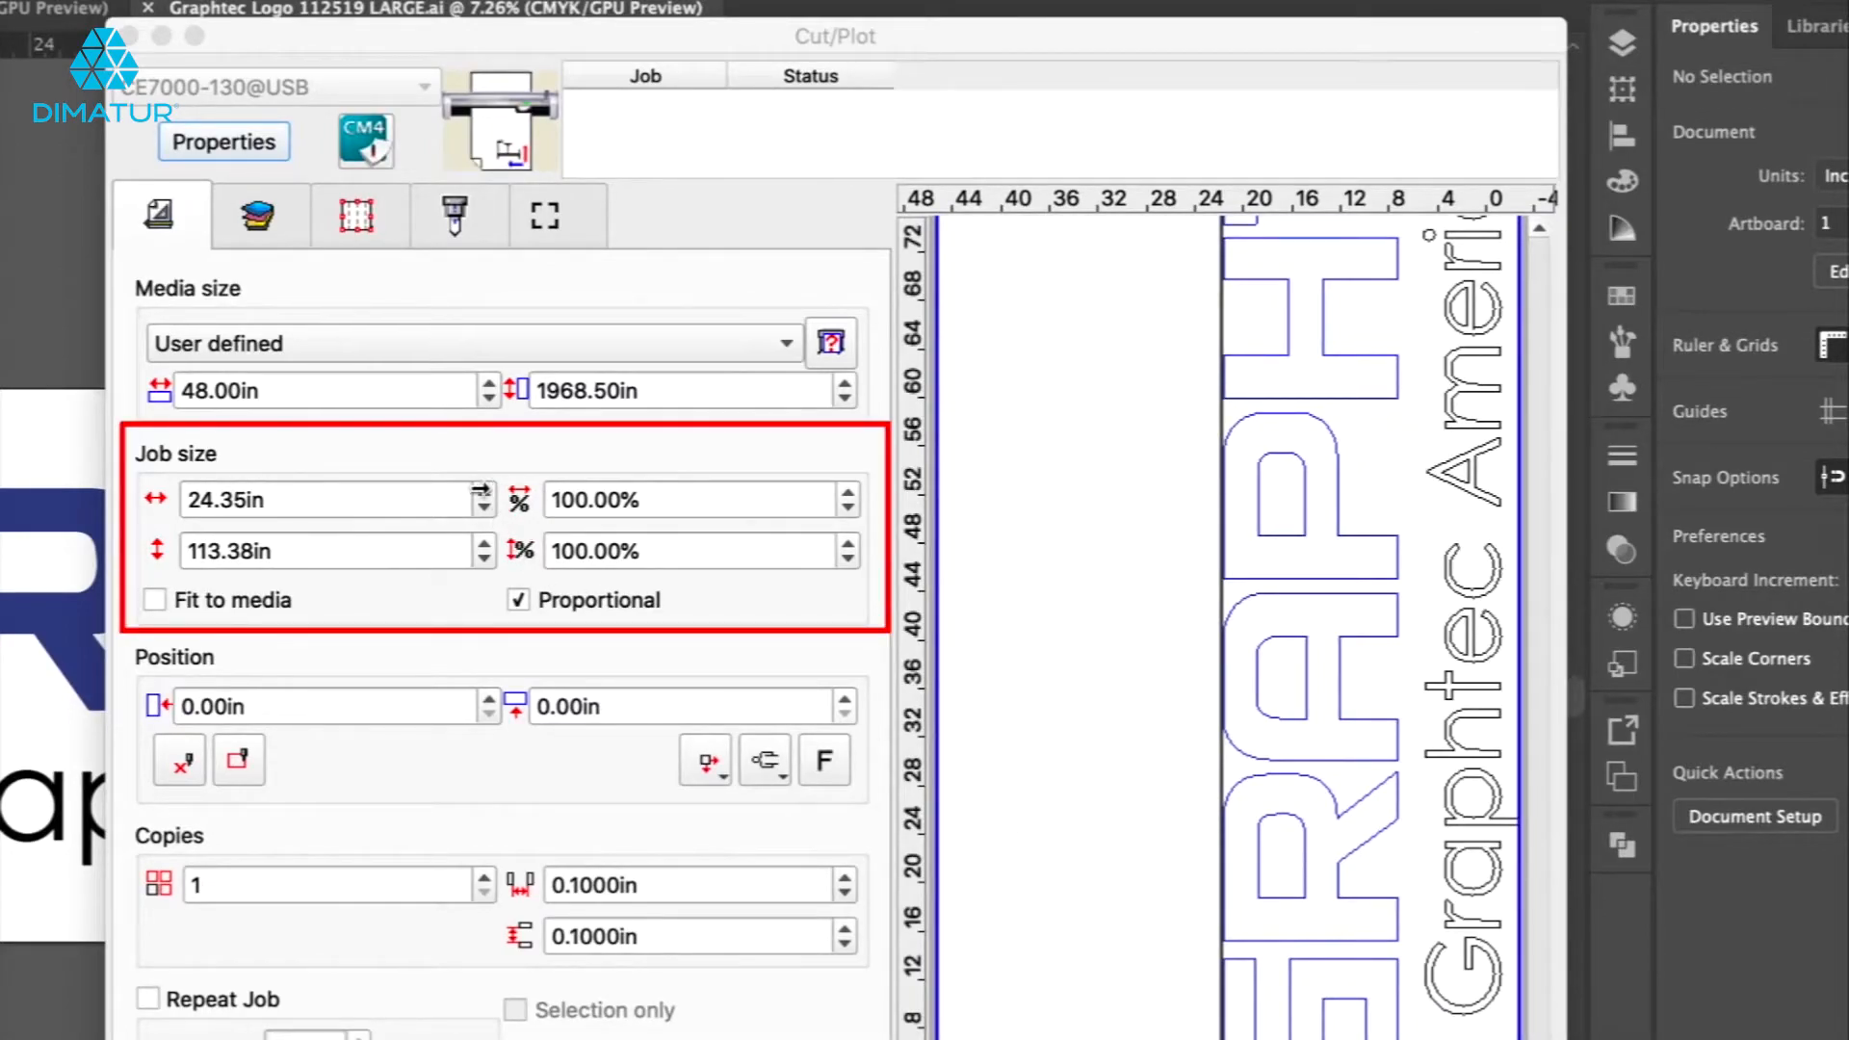
# Step the job width up, then bring the job scale back down to 100%.
pyautogui.click(482, 494)
pyautogui.click(483, 494)
pyautogui.click(482, 494)
pyautogui.click(483, 494)
pyautogui.click(483, 494)
pyautogui.click(483, 494)
pyautogui.click(483, 494)
pyautogui.click(482, 494)
pyautogui.click(485, 511)
pyautogui.click(484, 511)
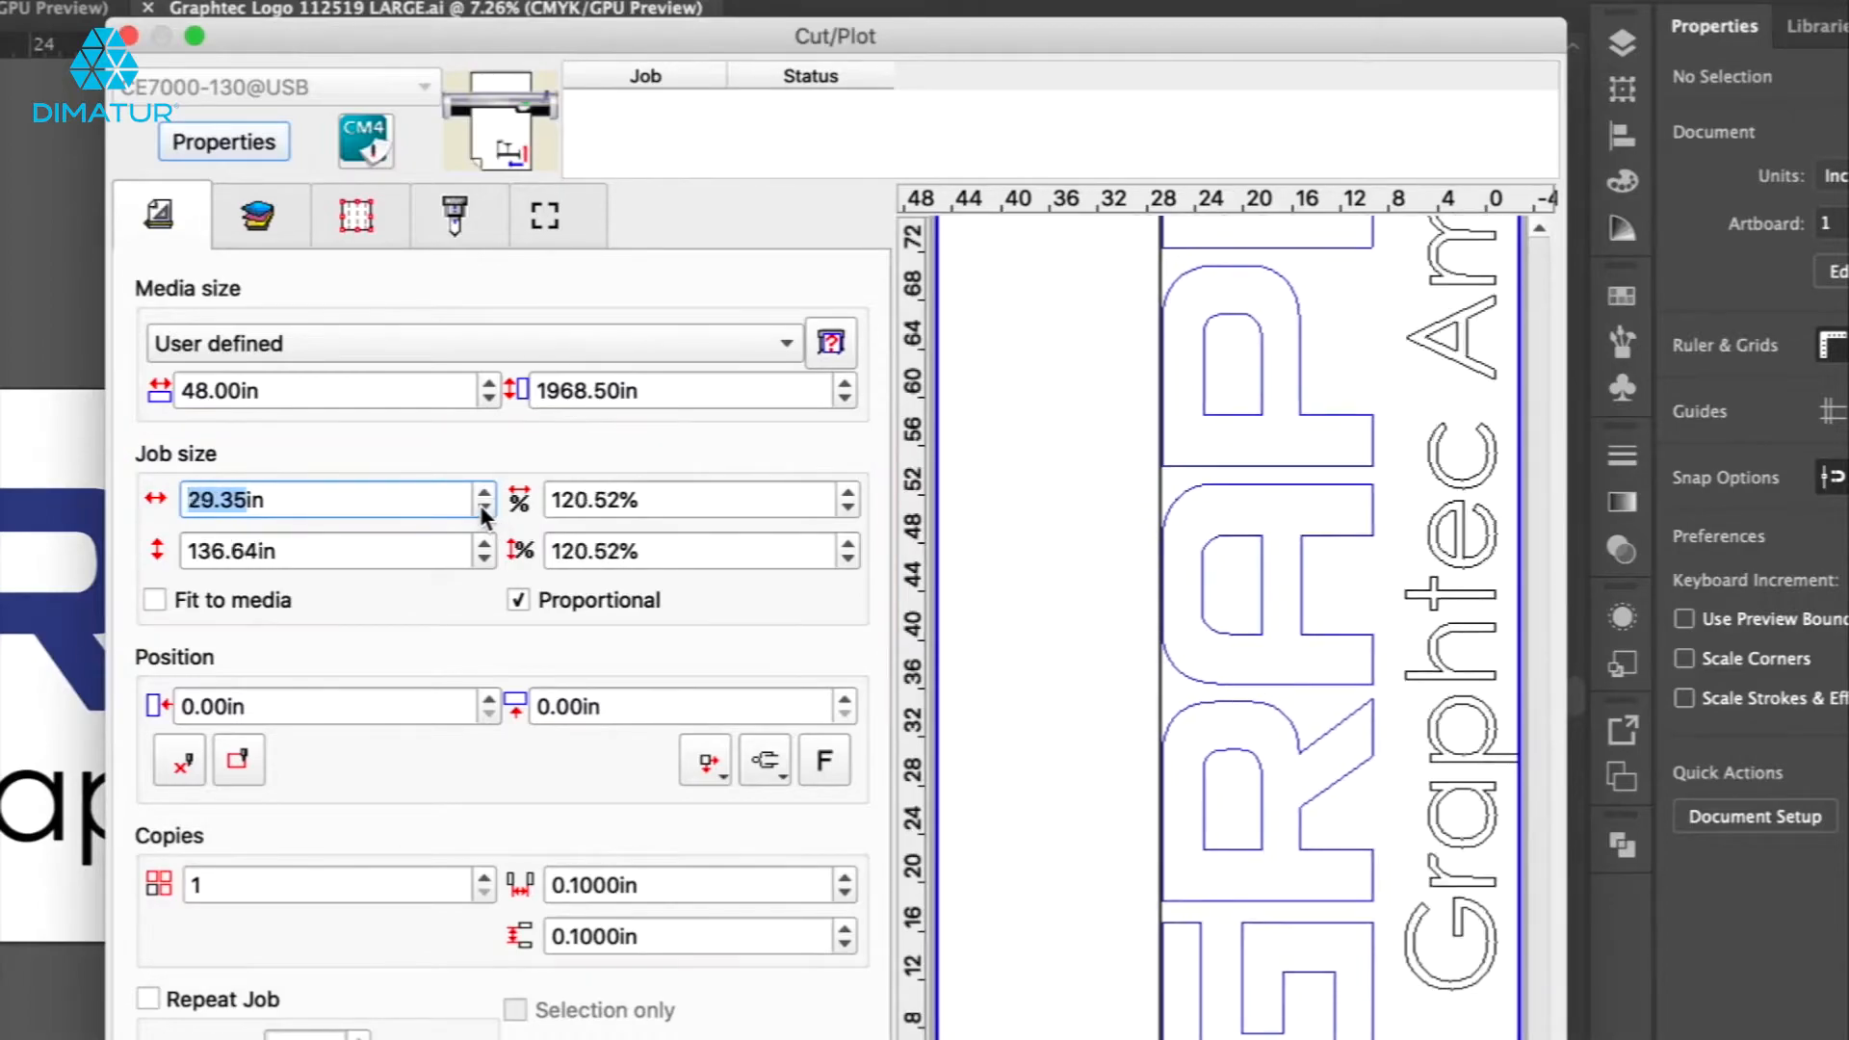
pyautogui.click(485, 513)
pyautogui.click(486, 513)
pyautogui.click(484, 493)
pyautogui.click(484, 493)
pyautogui.click(849, 511)
pyautogui.click(848, 510)
pyautogui.click(848, 510)
pyautogui.click(848, 510)
pyautogui.click(848, 510)
pyautogui.click(848, 510)
pyautogui.click(849, 510)
pyautogui.click(848, 510)
pyautogui.click(848, 511)
pyautogui.click(848, 511)
pyautogui.click(849, 510)
pyautogui.click(848, 510)
pyautogui.click(847, 504)
pyautogui.click(846, 505)
pyautogui.click(847, 504)
pyautogui.click(847, 505)
pyautogui.click(847, 504)
pyautogui.click(846, 504)
pyautogui.click(846, 504)
pyautogui.click(846, 504)
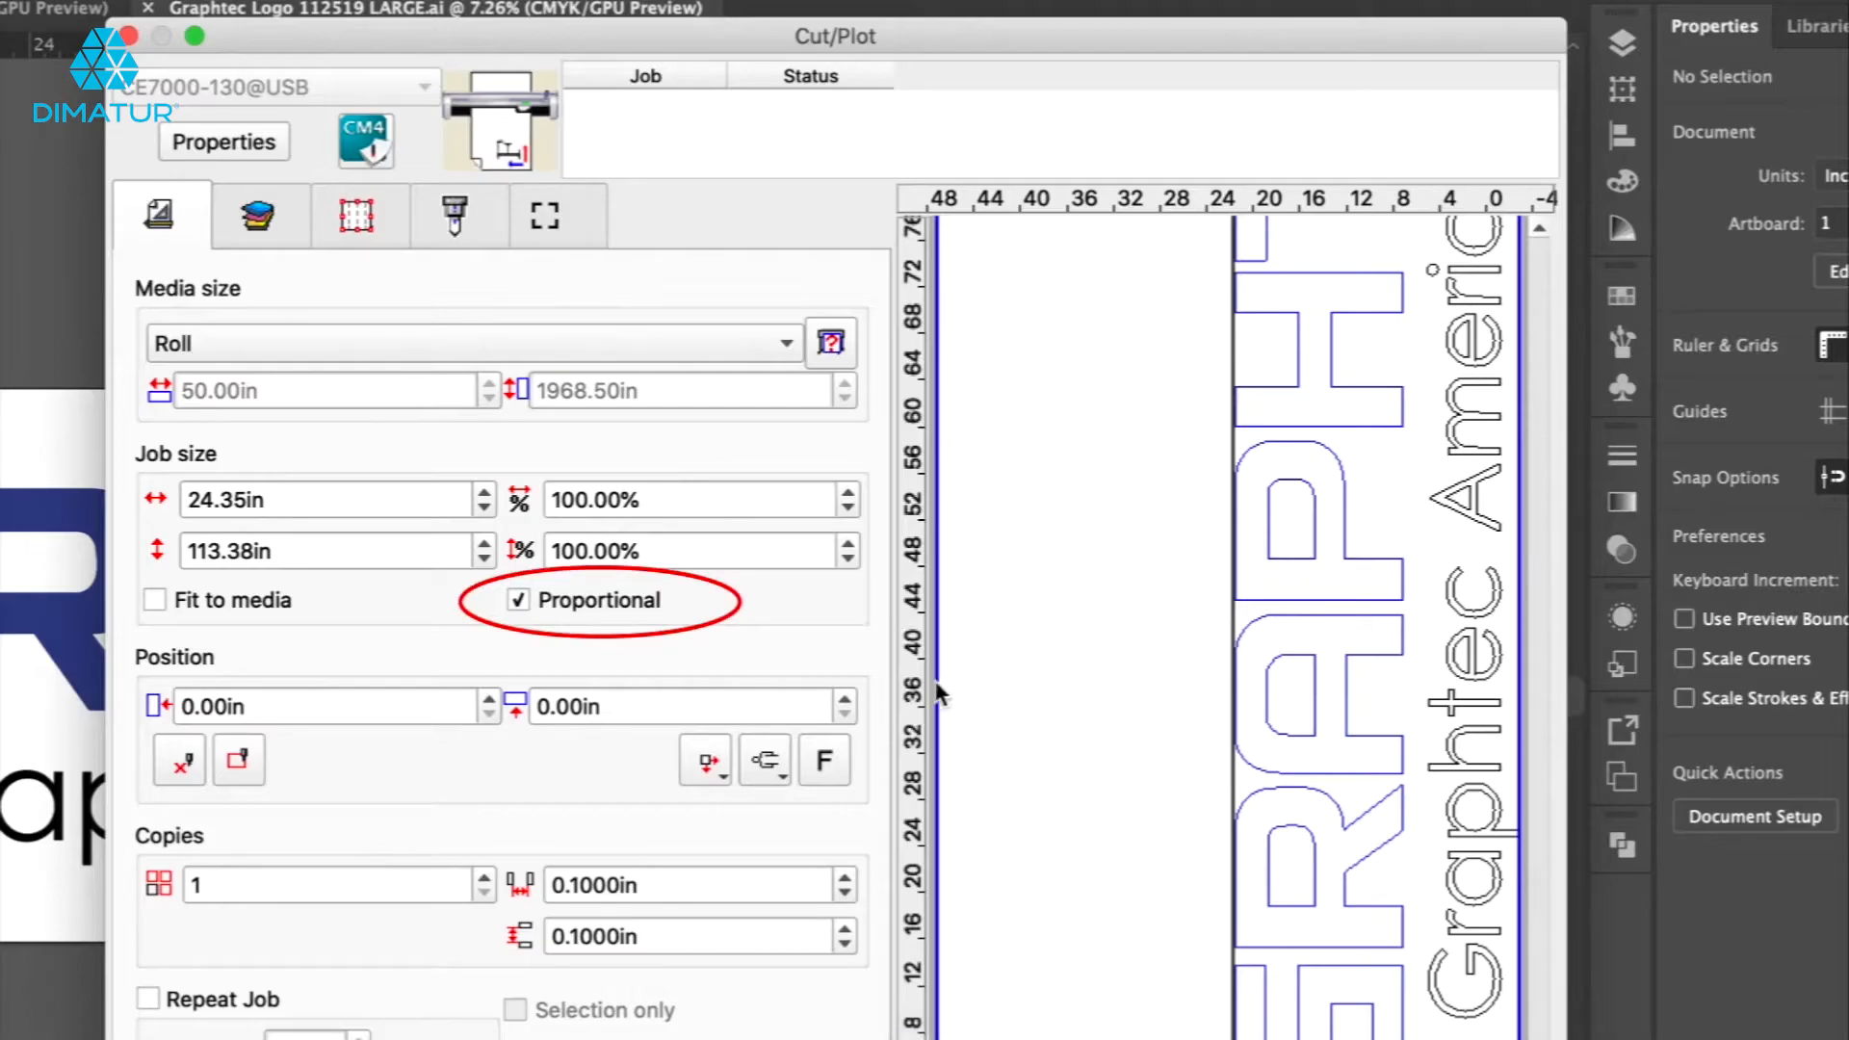
# Toggle the Proportional option off and try stepping the job width, restoring Proportional.
pyautogui.click(518, 603)
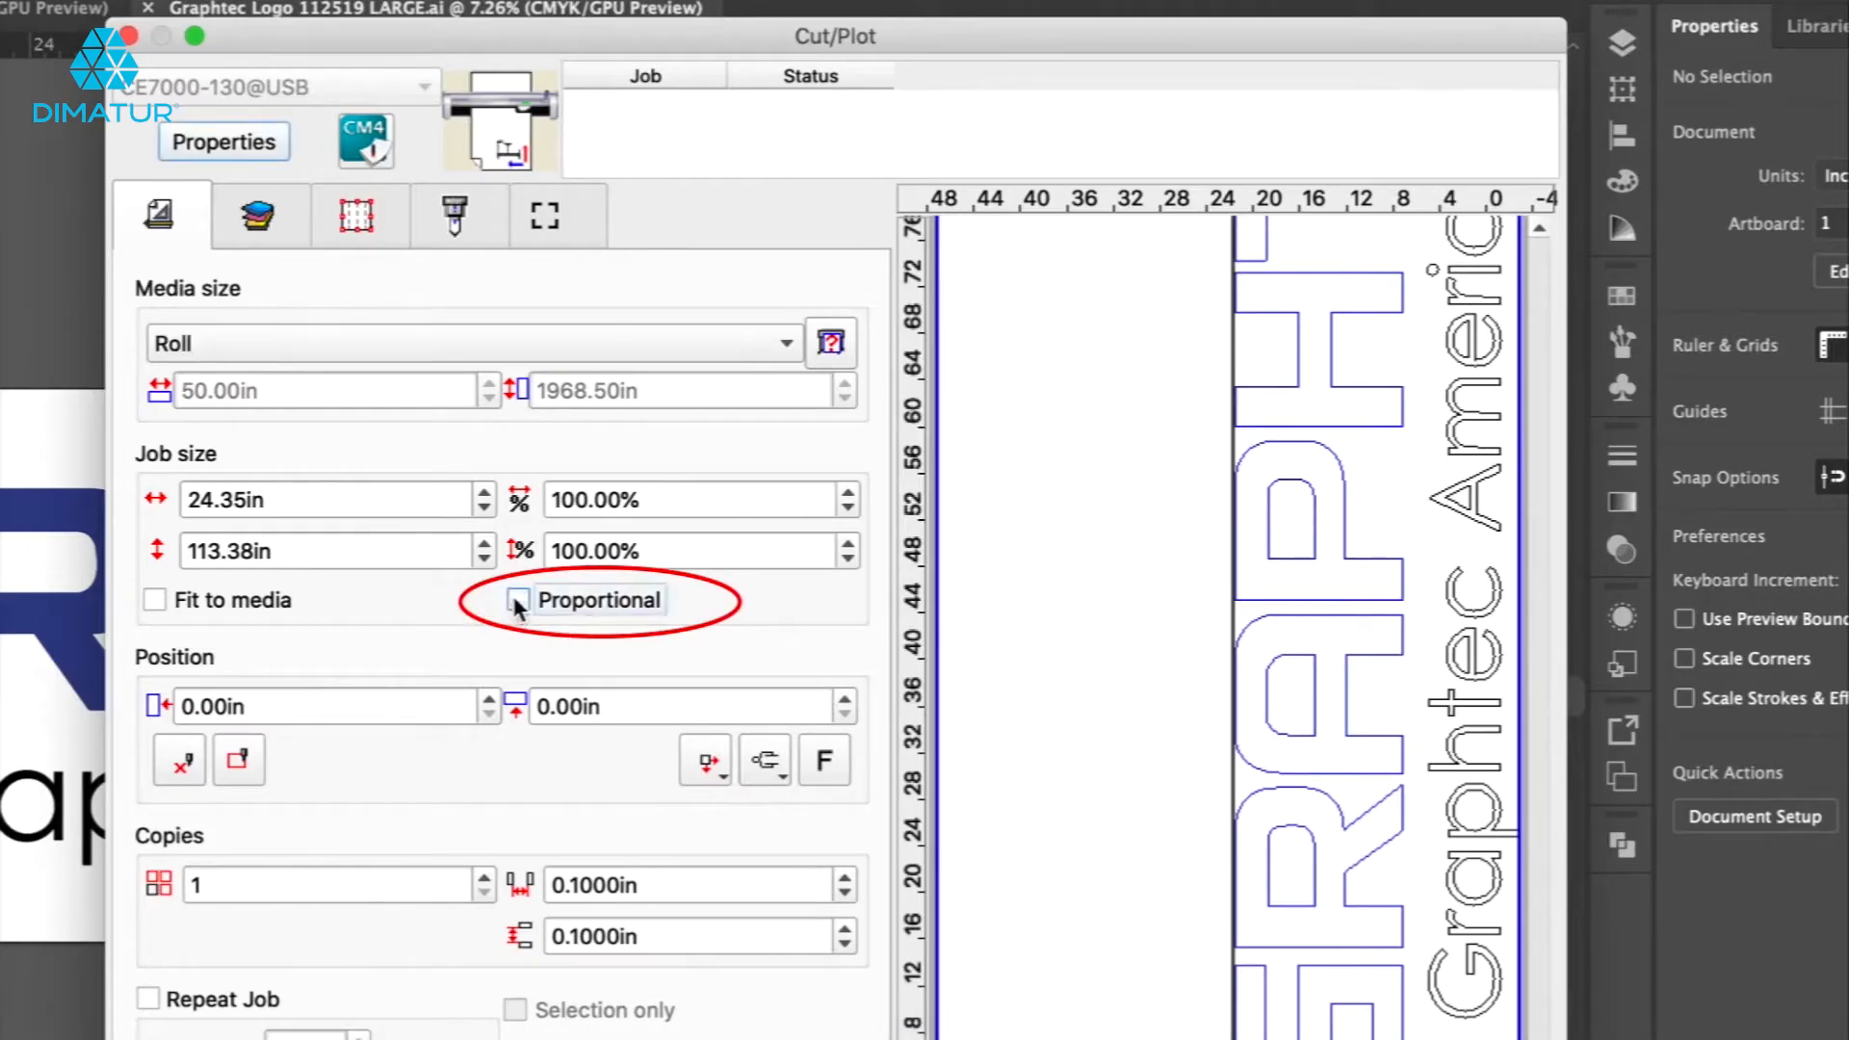
pyautogui.click(485, 493)
pyautogui.click(485, 493)
pyautogui.click(484, 493)
pyautogui.click(484, 493)
pyautogui.click(484, 493)
pyautogui.click(484, 493)
pyautogui.click(484, 493)
pyautogui.click(485, 493)
pyautogui.click(484, 493)
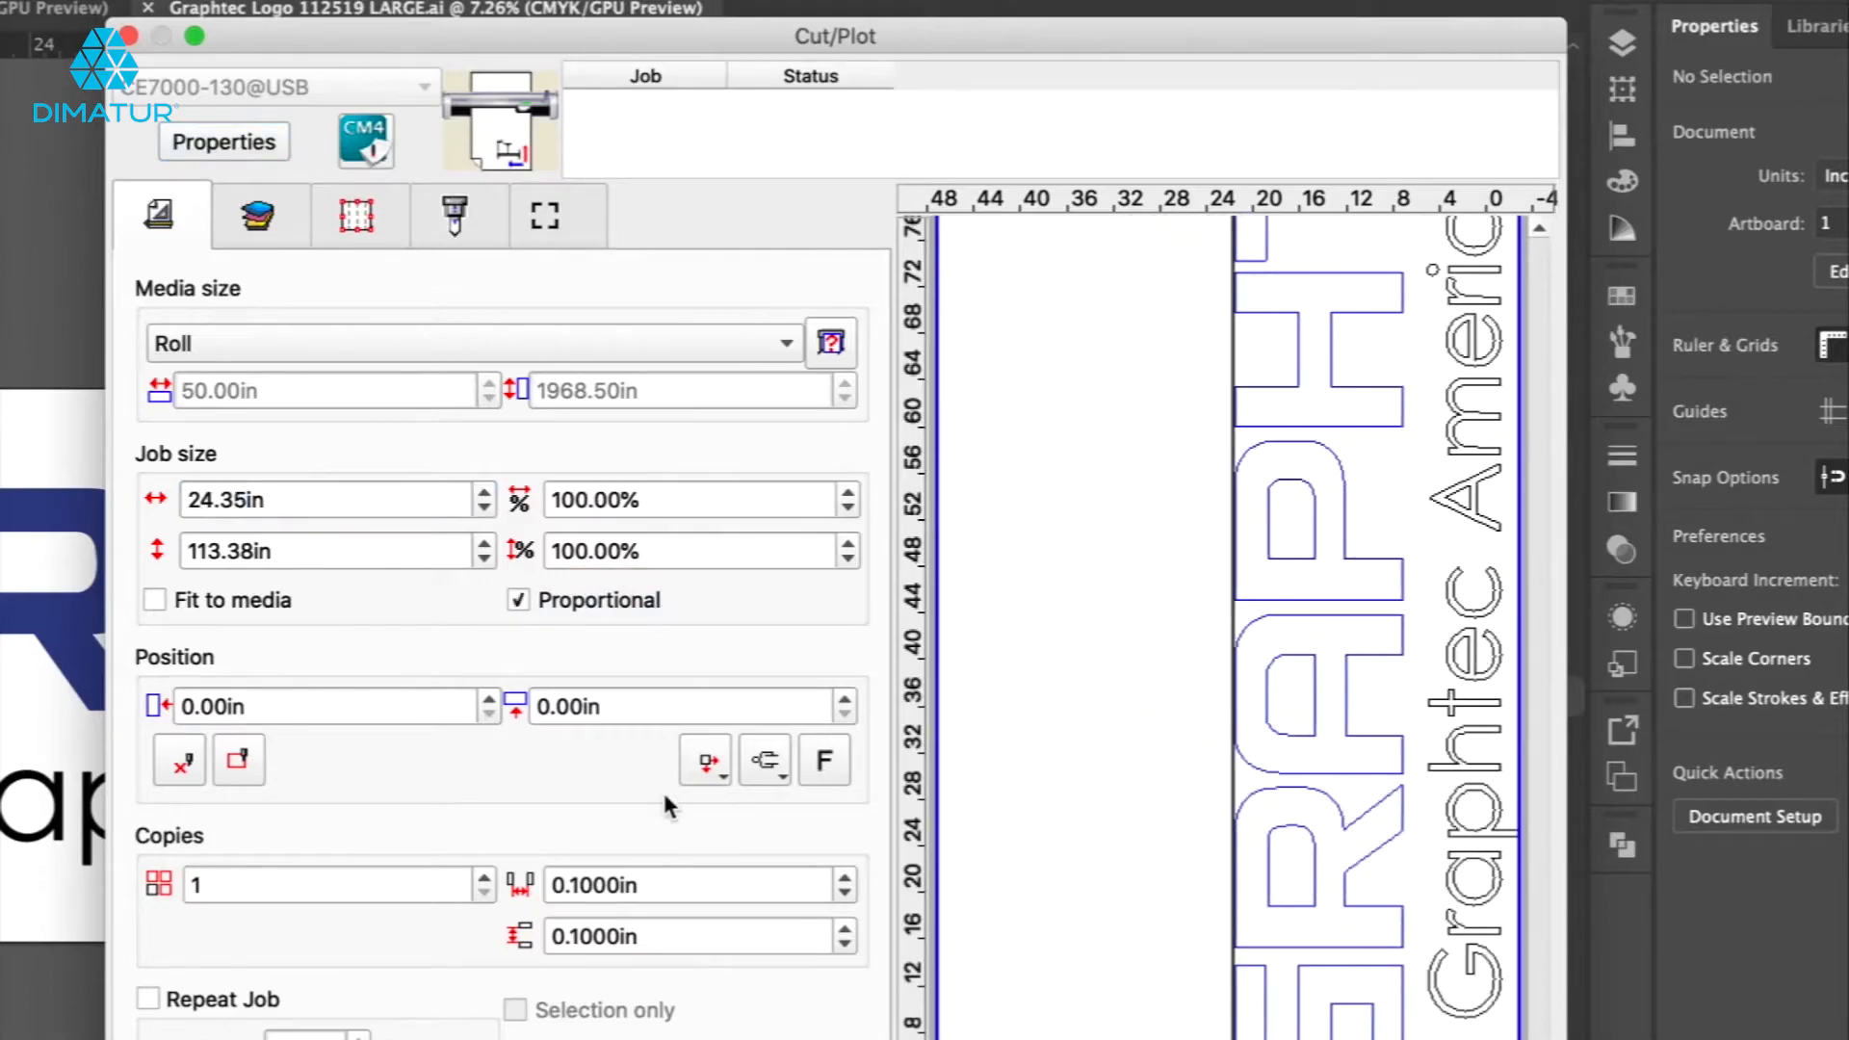
# Turn Fit to media on and back off.
pyautogui.click(154, 597)
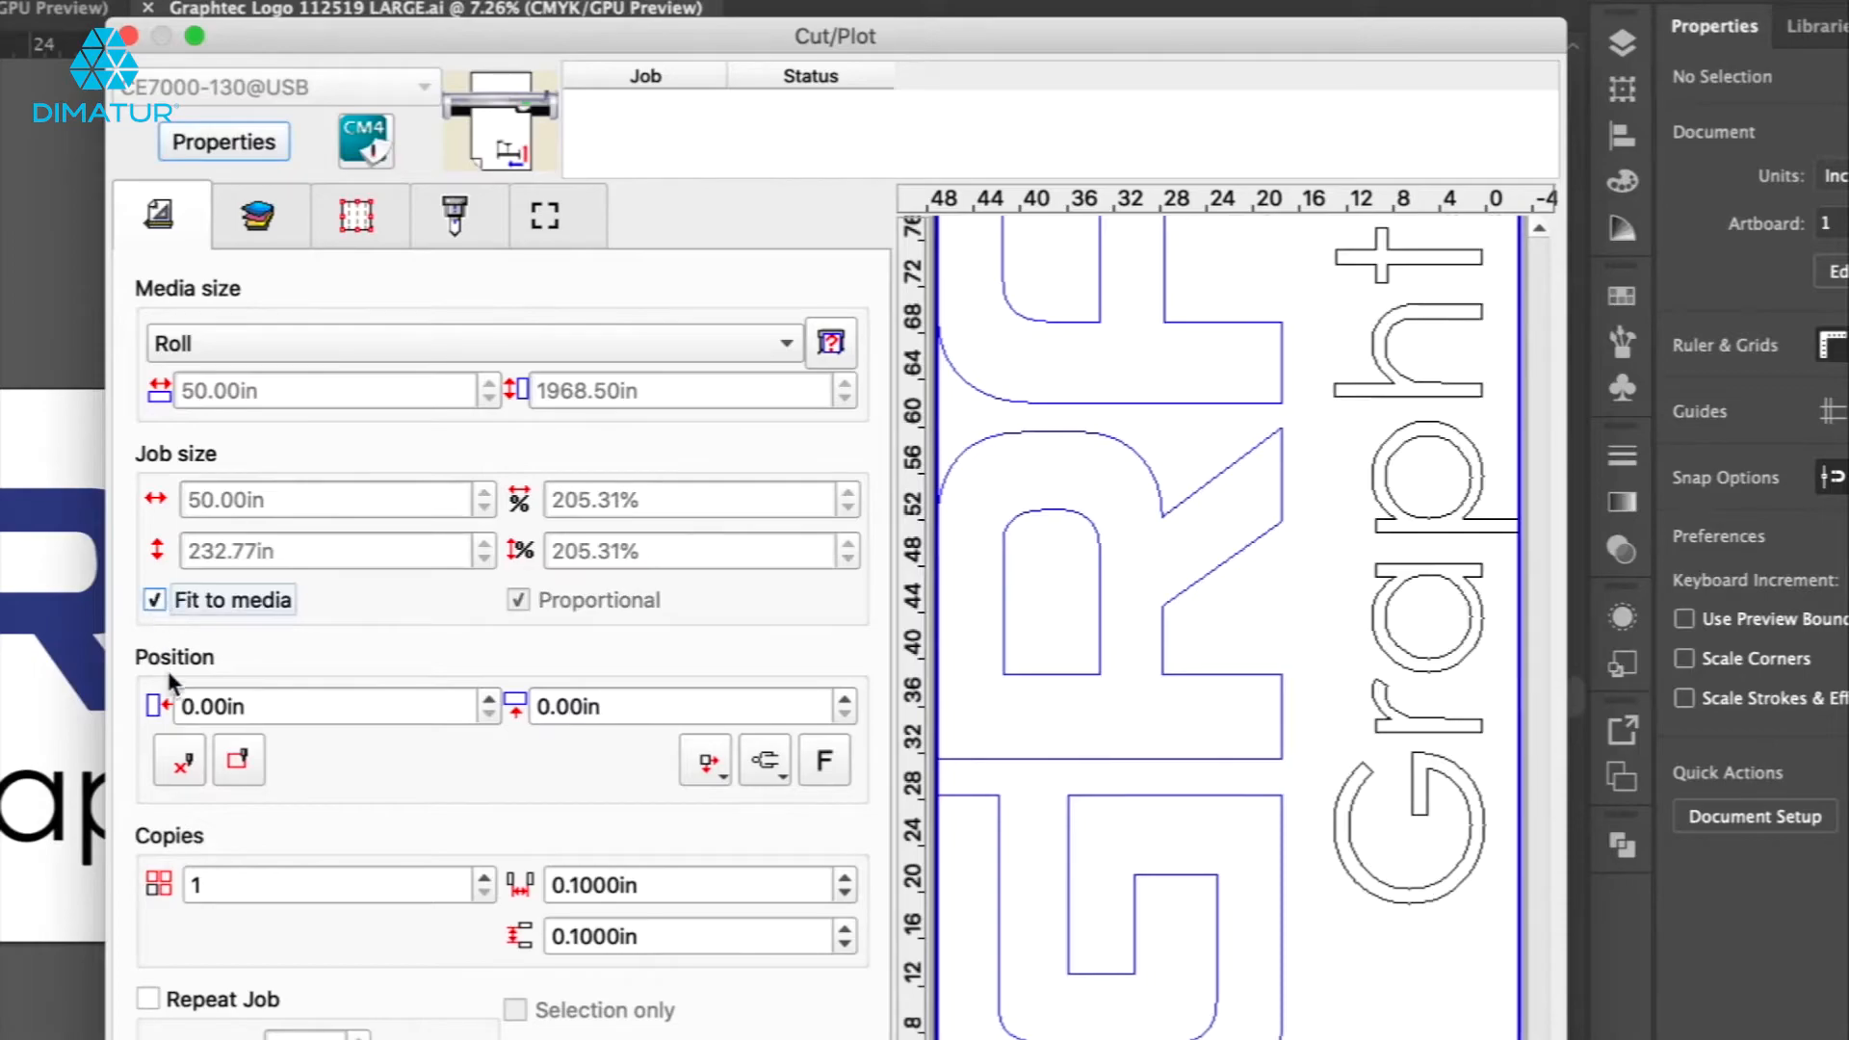
pyautogui.click(154, 600)
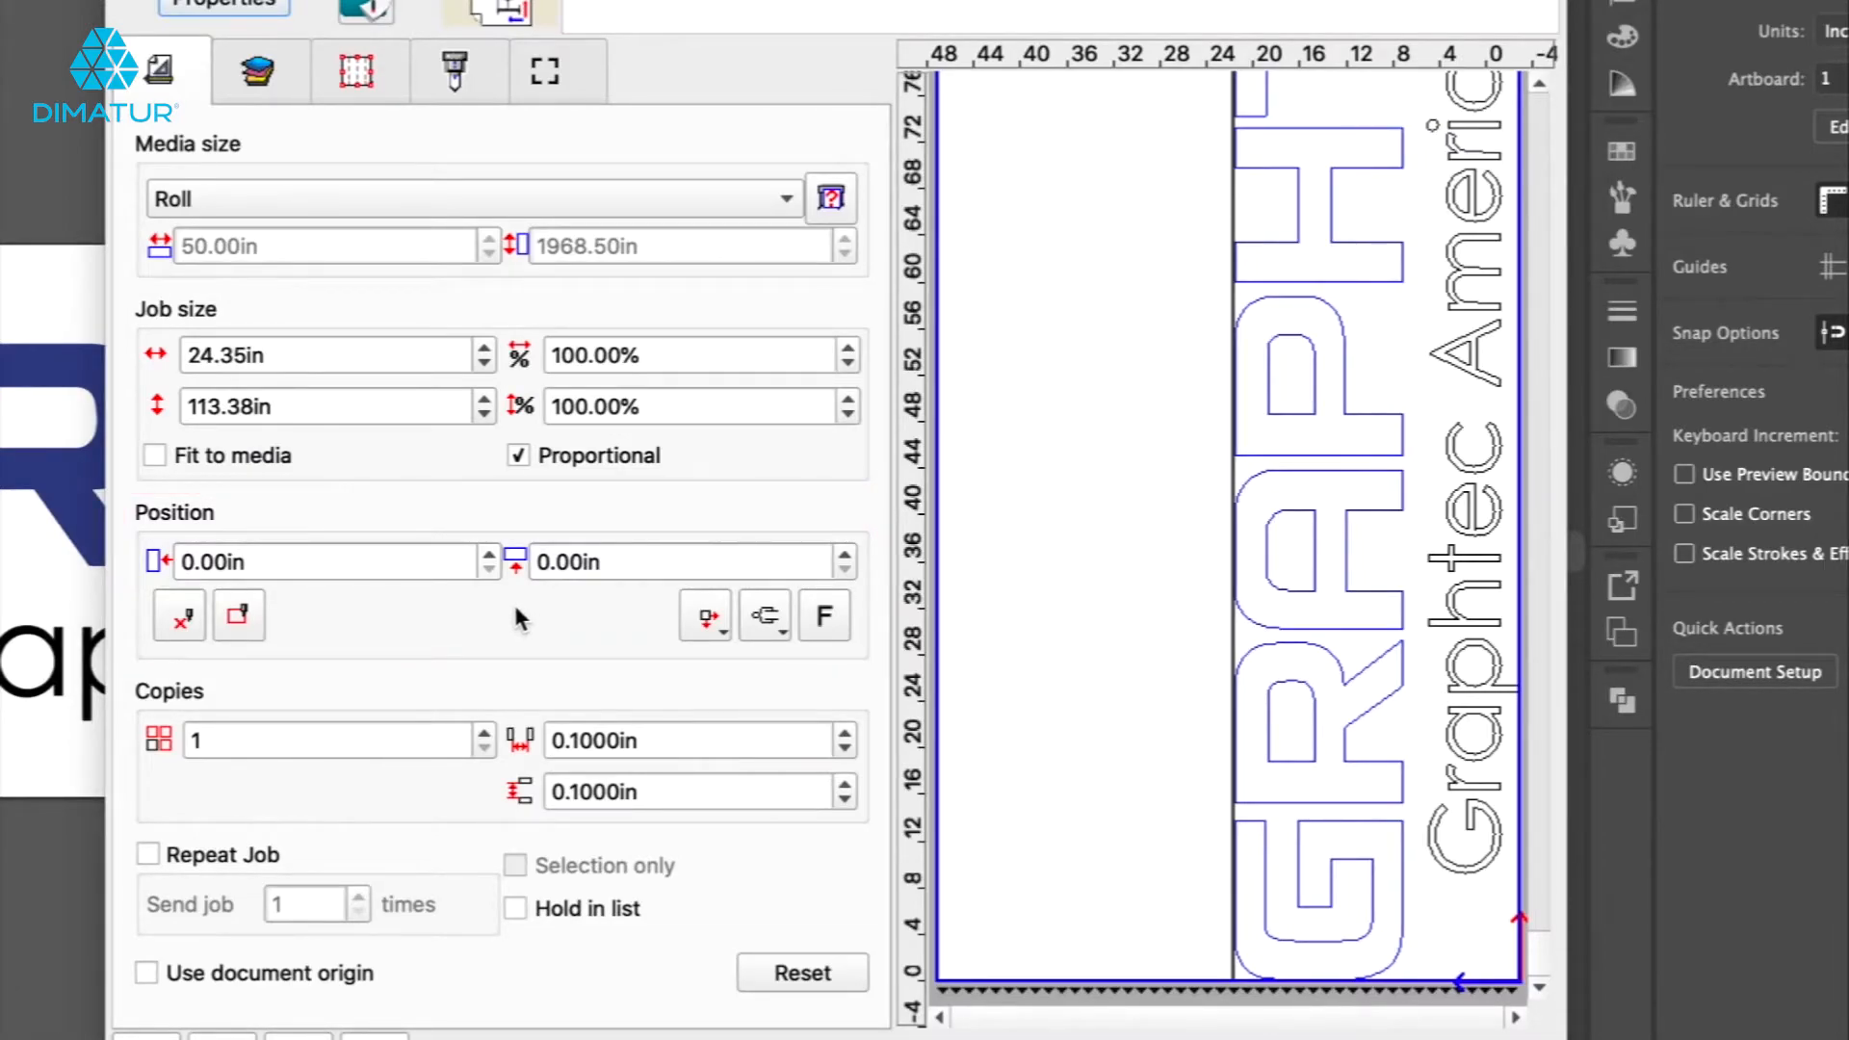
# Try shifting the job's horizontal position with the spinner and position buttons, then return it to 0.00 in.
pyautogui.click(489, 555)
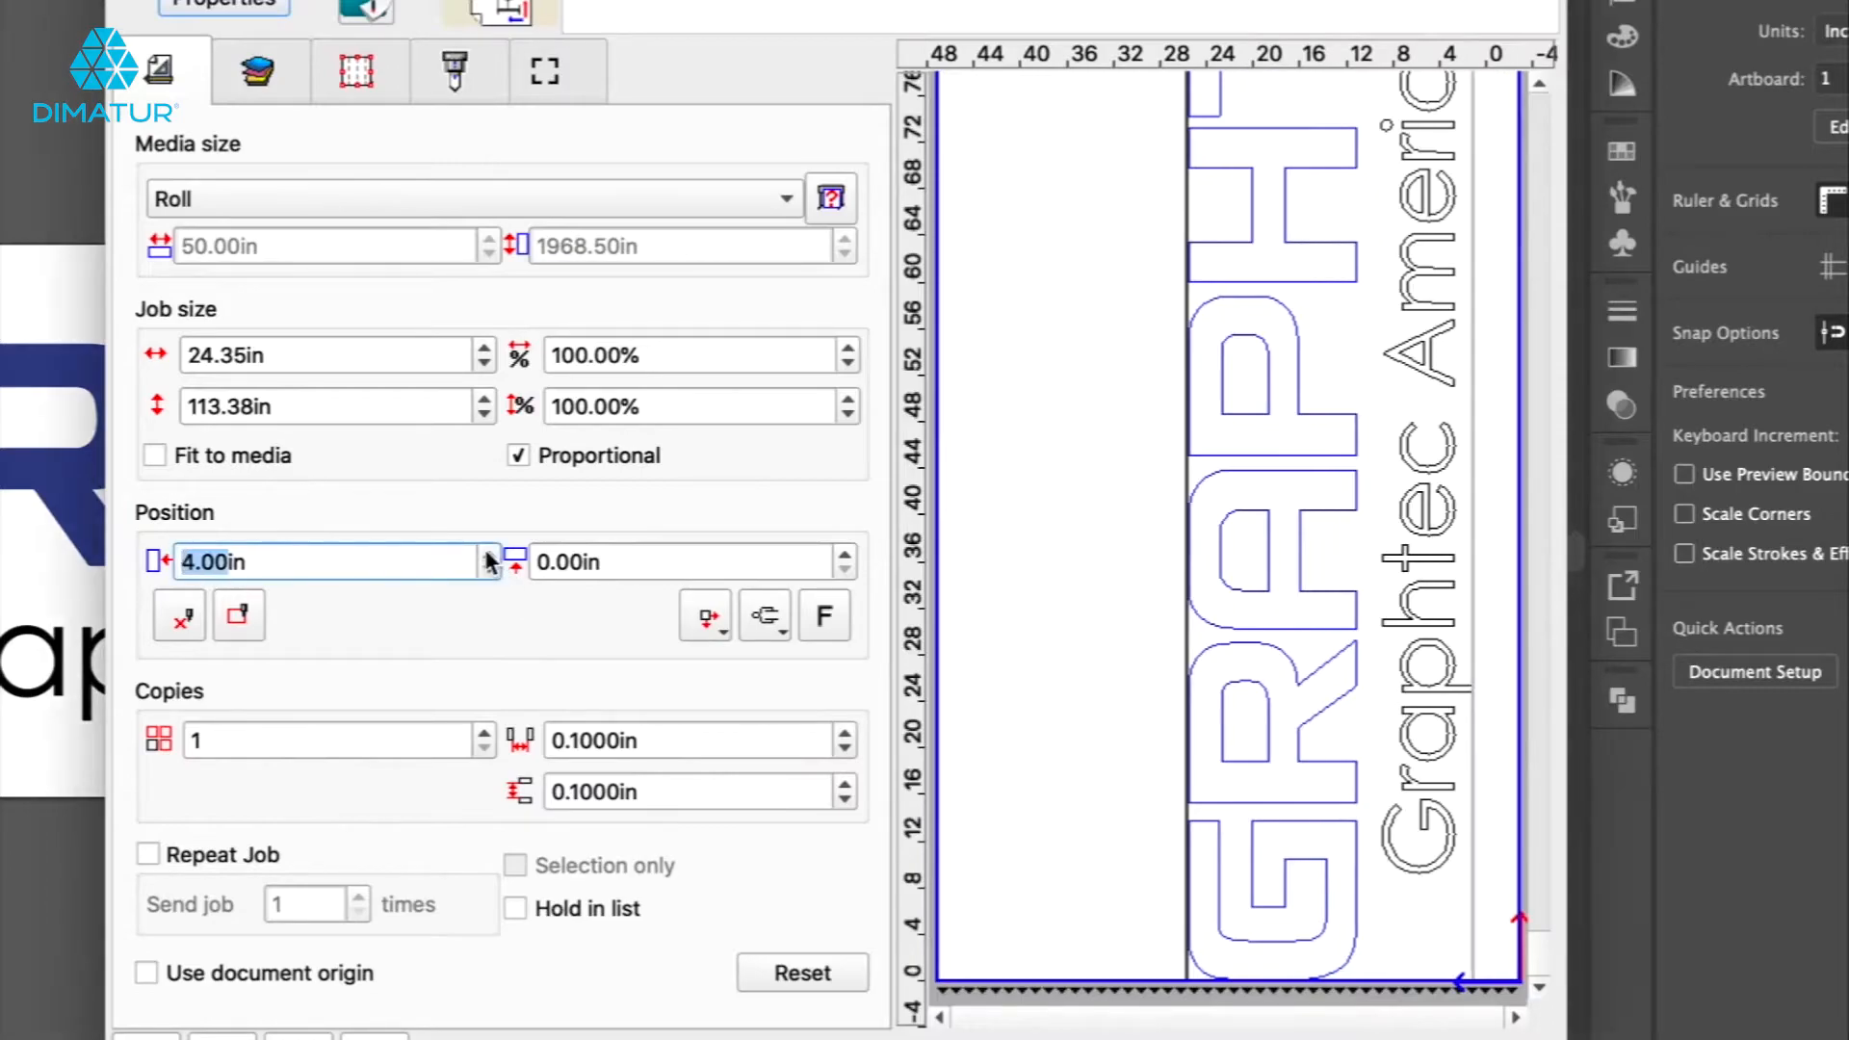
pyautogui.click(489, 556)
pyautogui.click(491, 570)
pyautogui.click(493, 573)
pyautogui.click(493, 572)
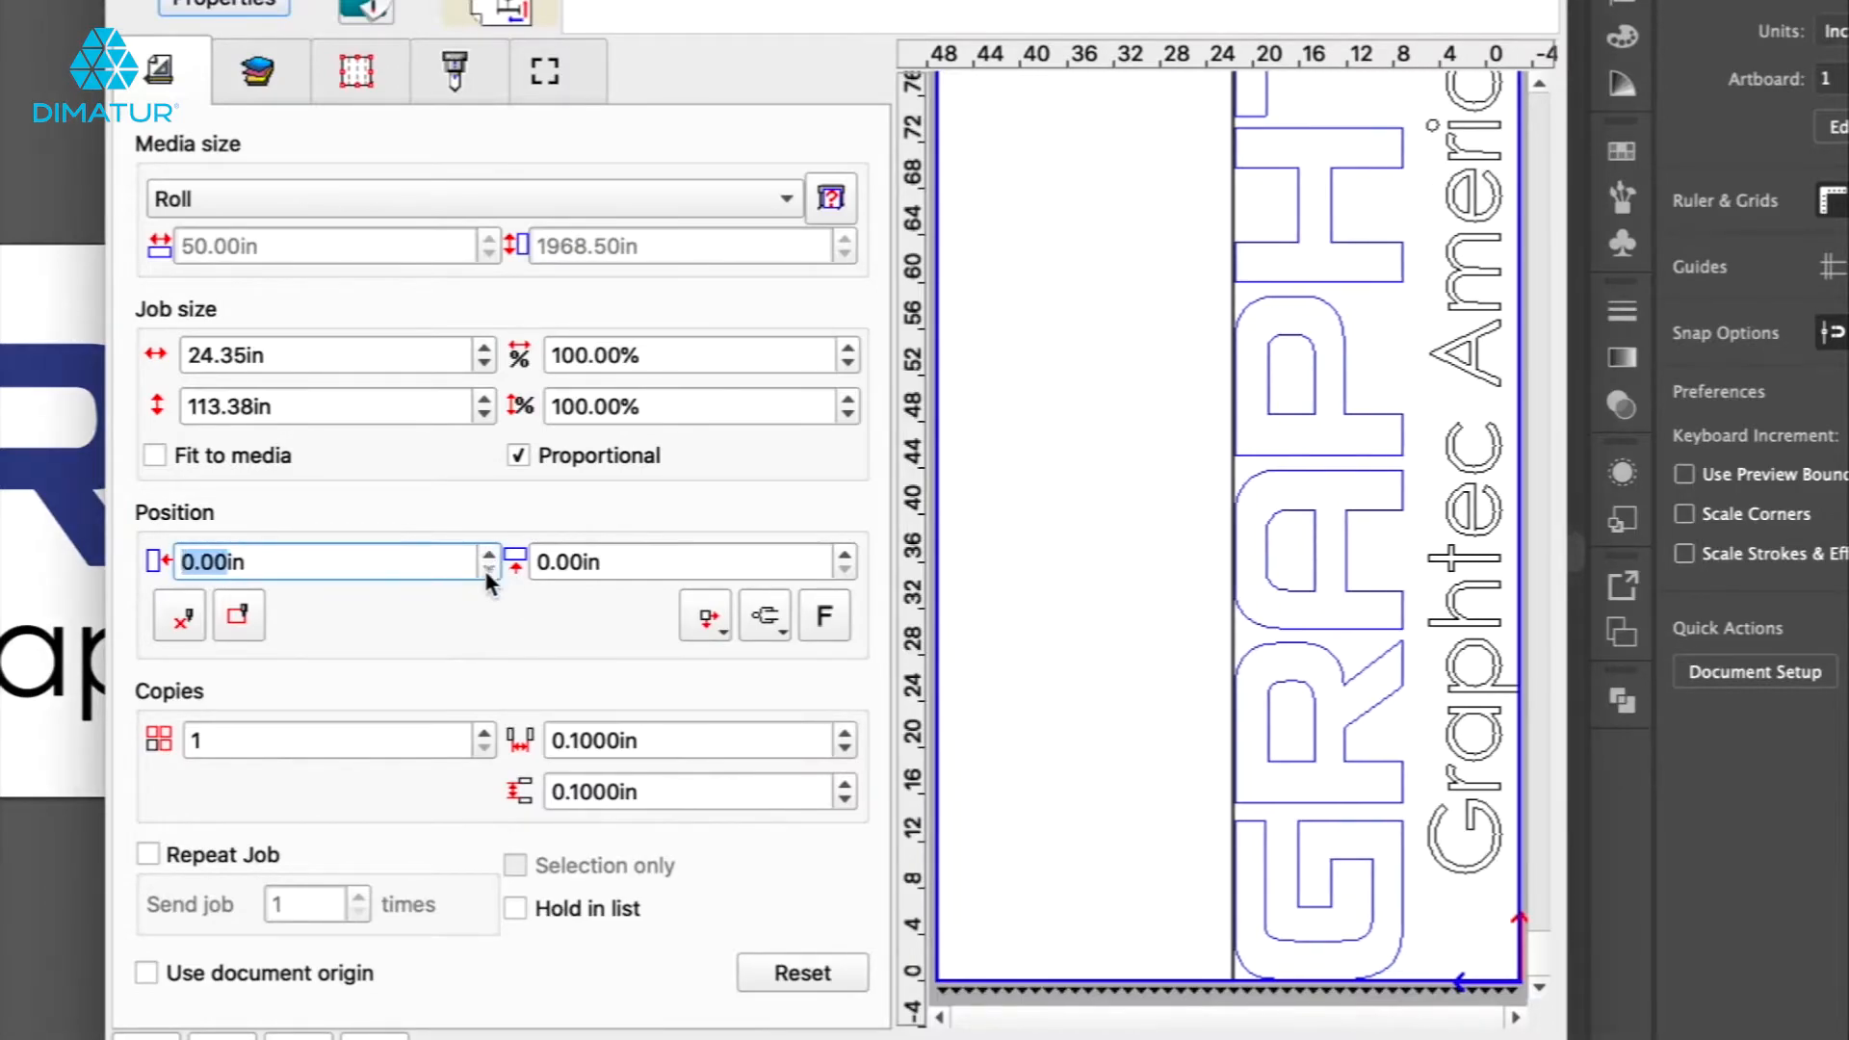
pyautogui.moveTo(1326, 683)
pyautogui.mouseDown()
pyautogui.moveTo(1188, 681)
pyautogui.moveTo(1328, 685)
pyautogui.moveTo(1301, 685)
pyautogui.mouseUp()
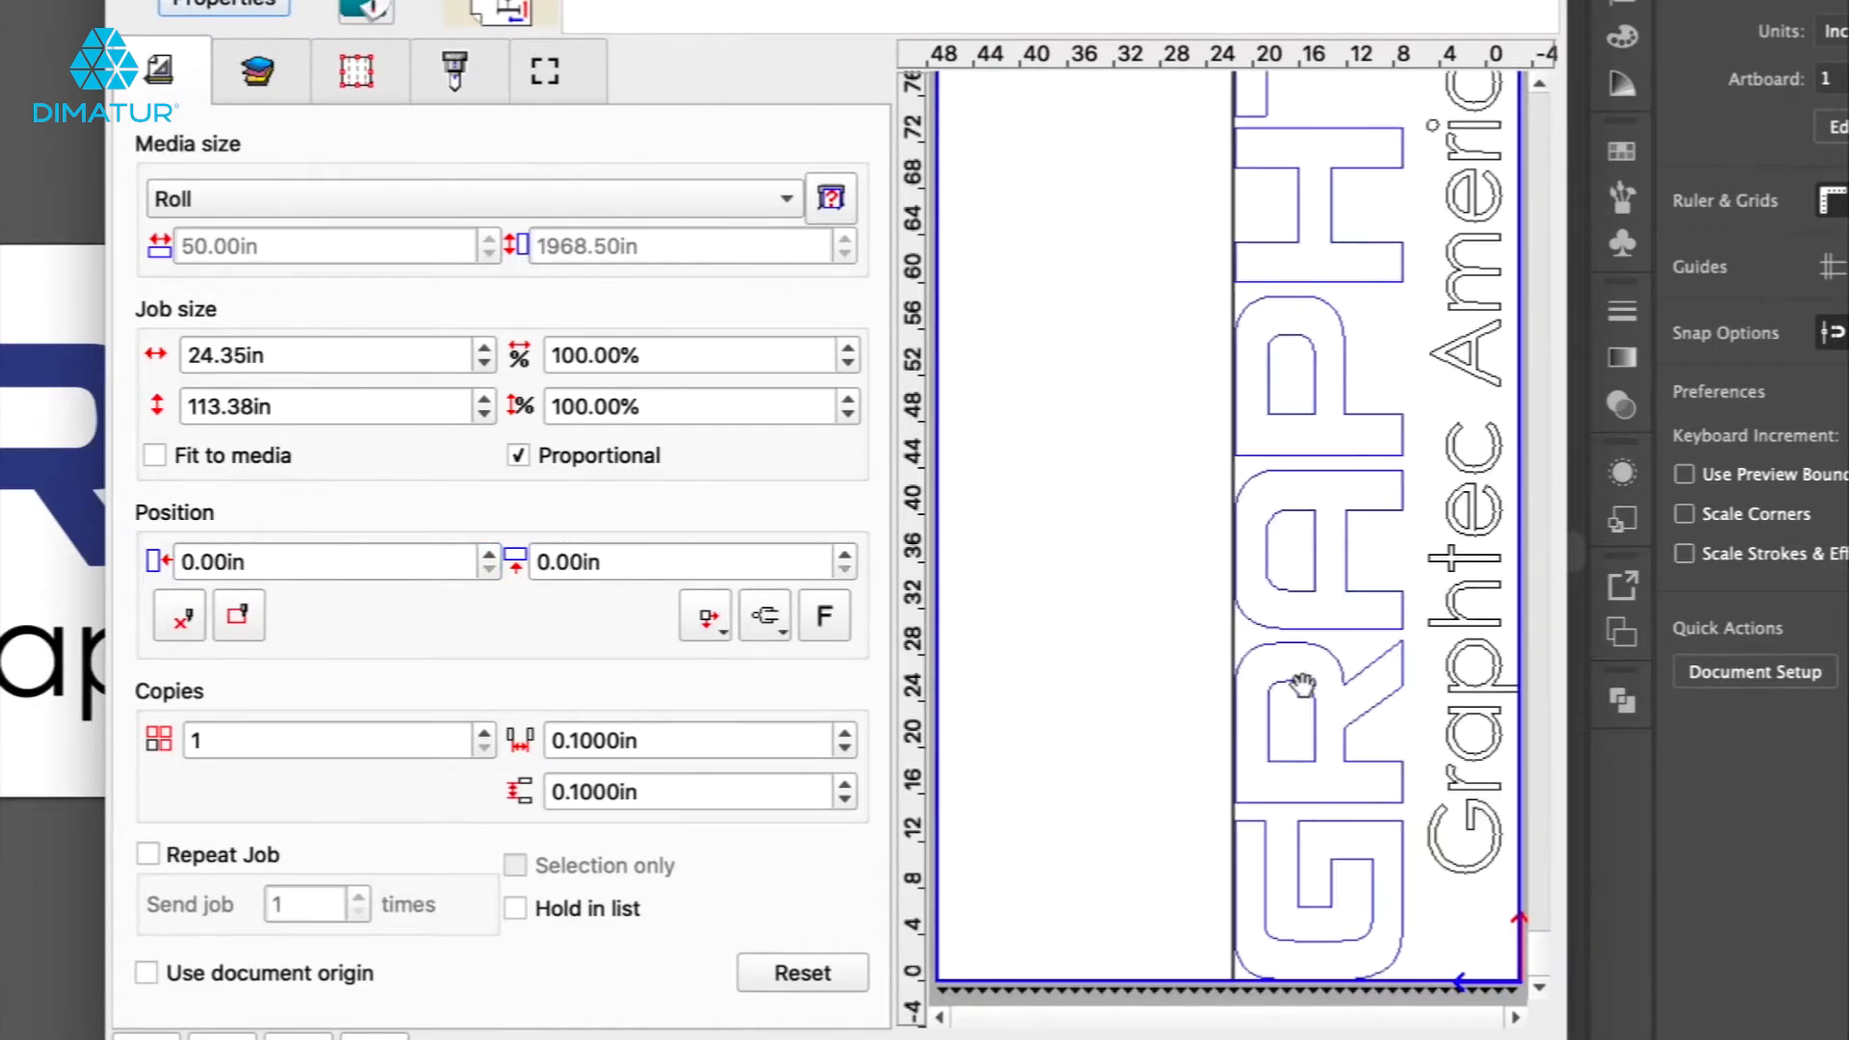
pyautogui.click(179, 617)
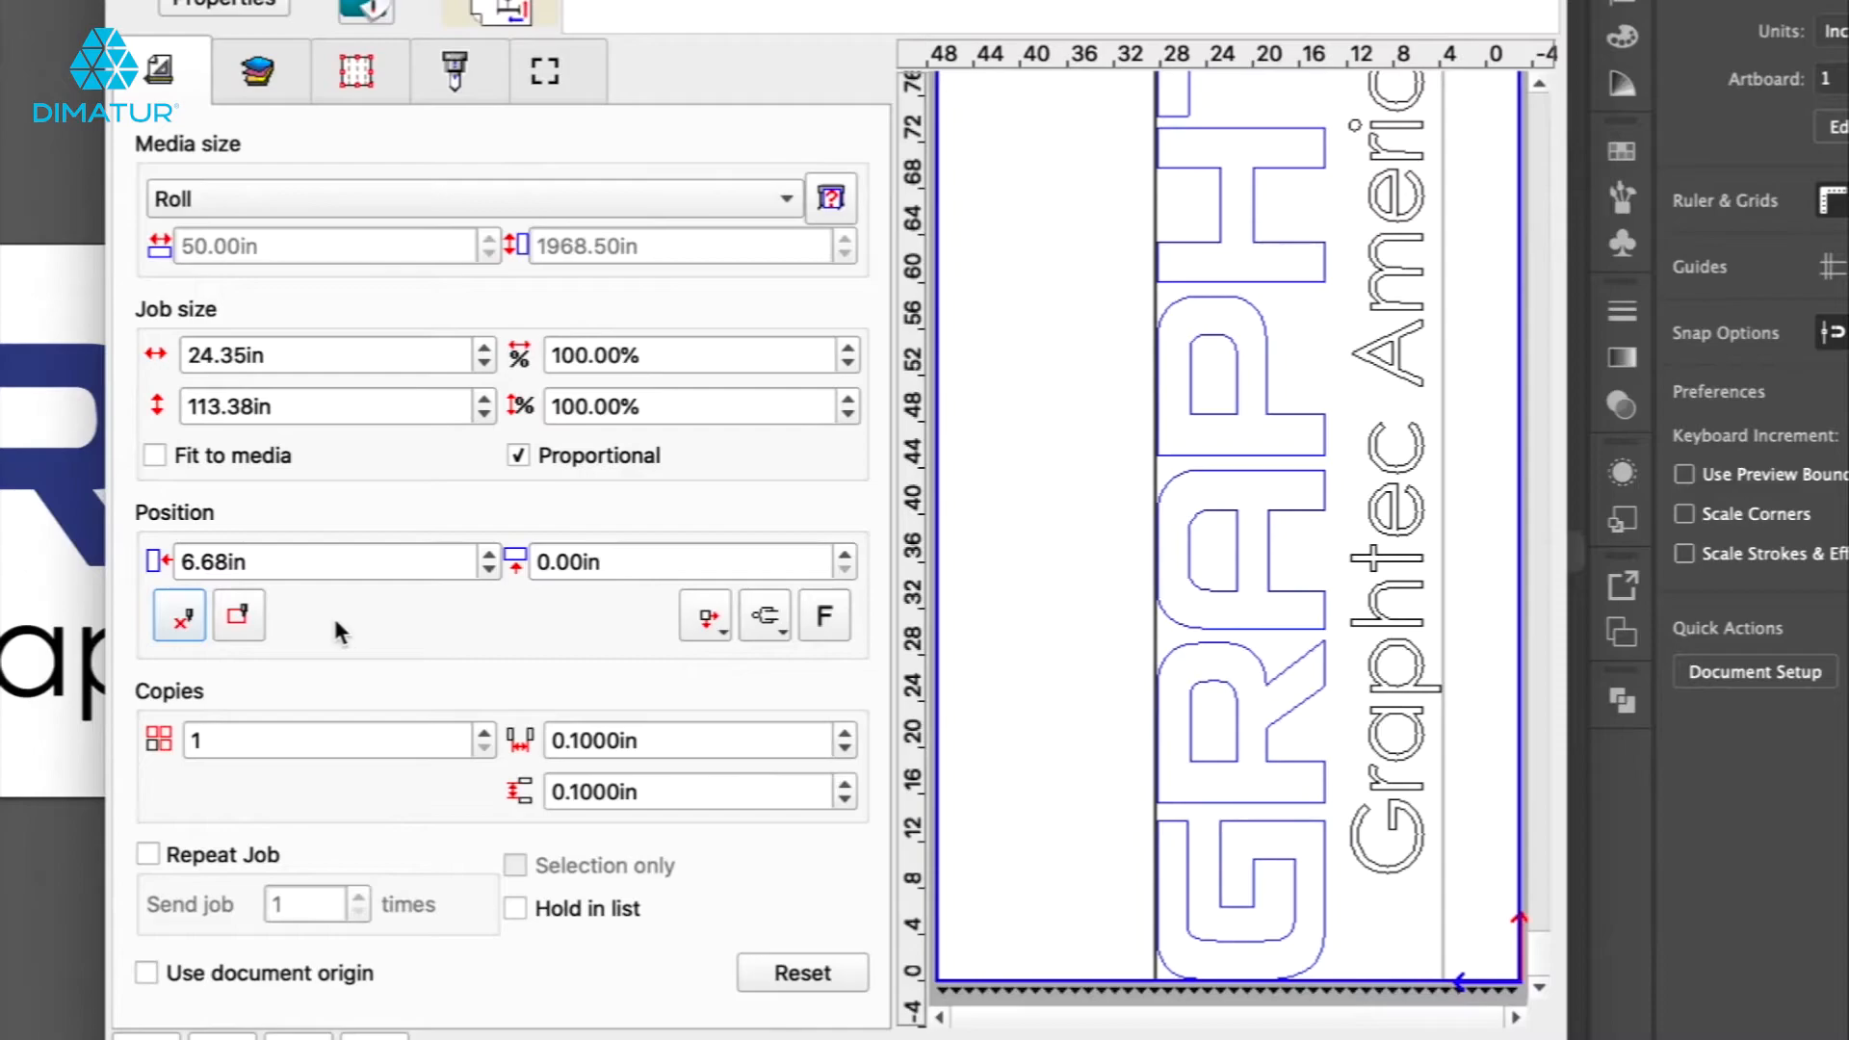
pyautogui.click(241, 617)
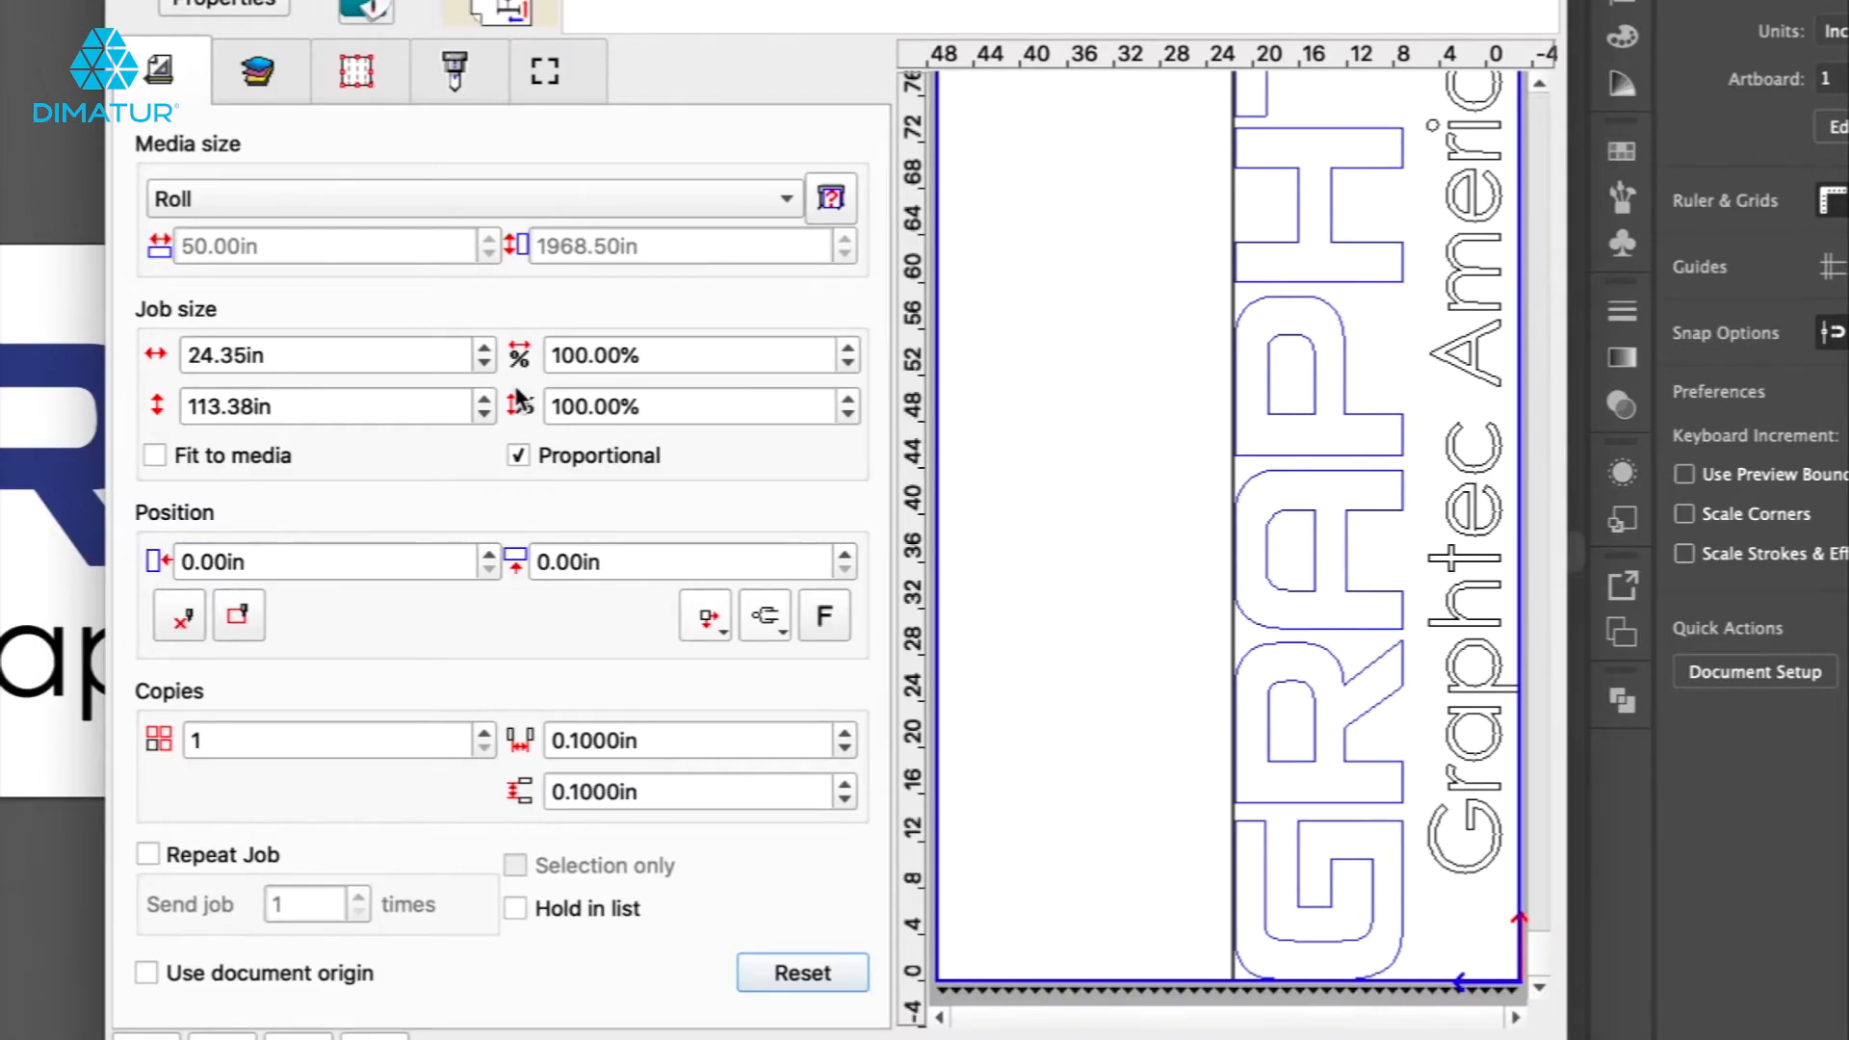
# Set the job width to 3 in with proportional scaling.
pyautogui.doubleClick(276, 355)
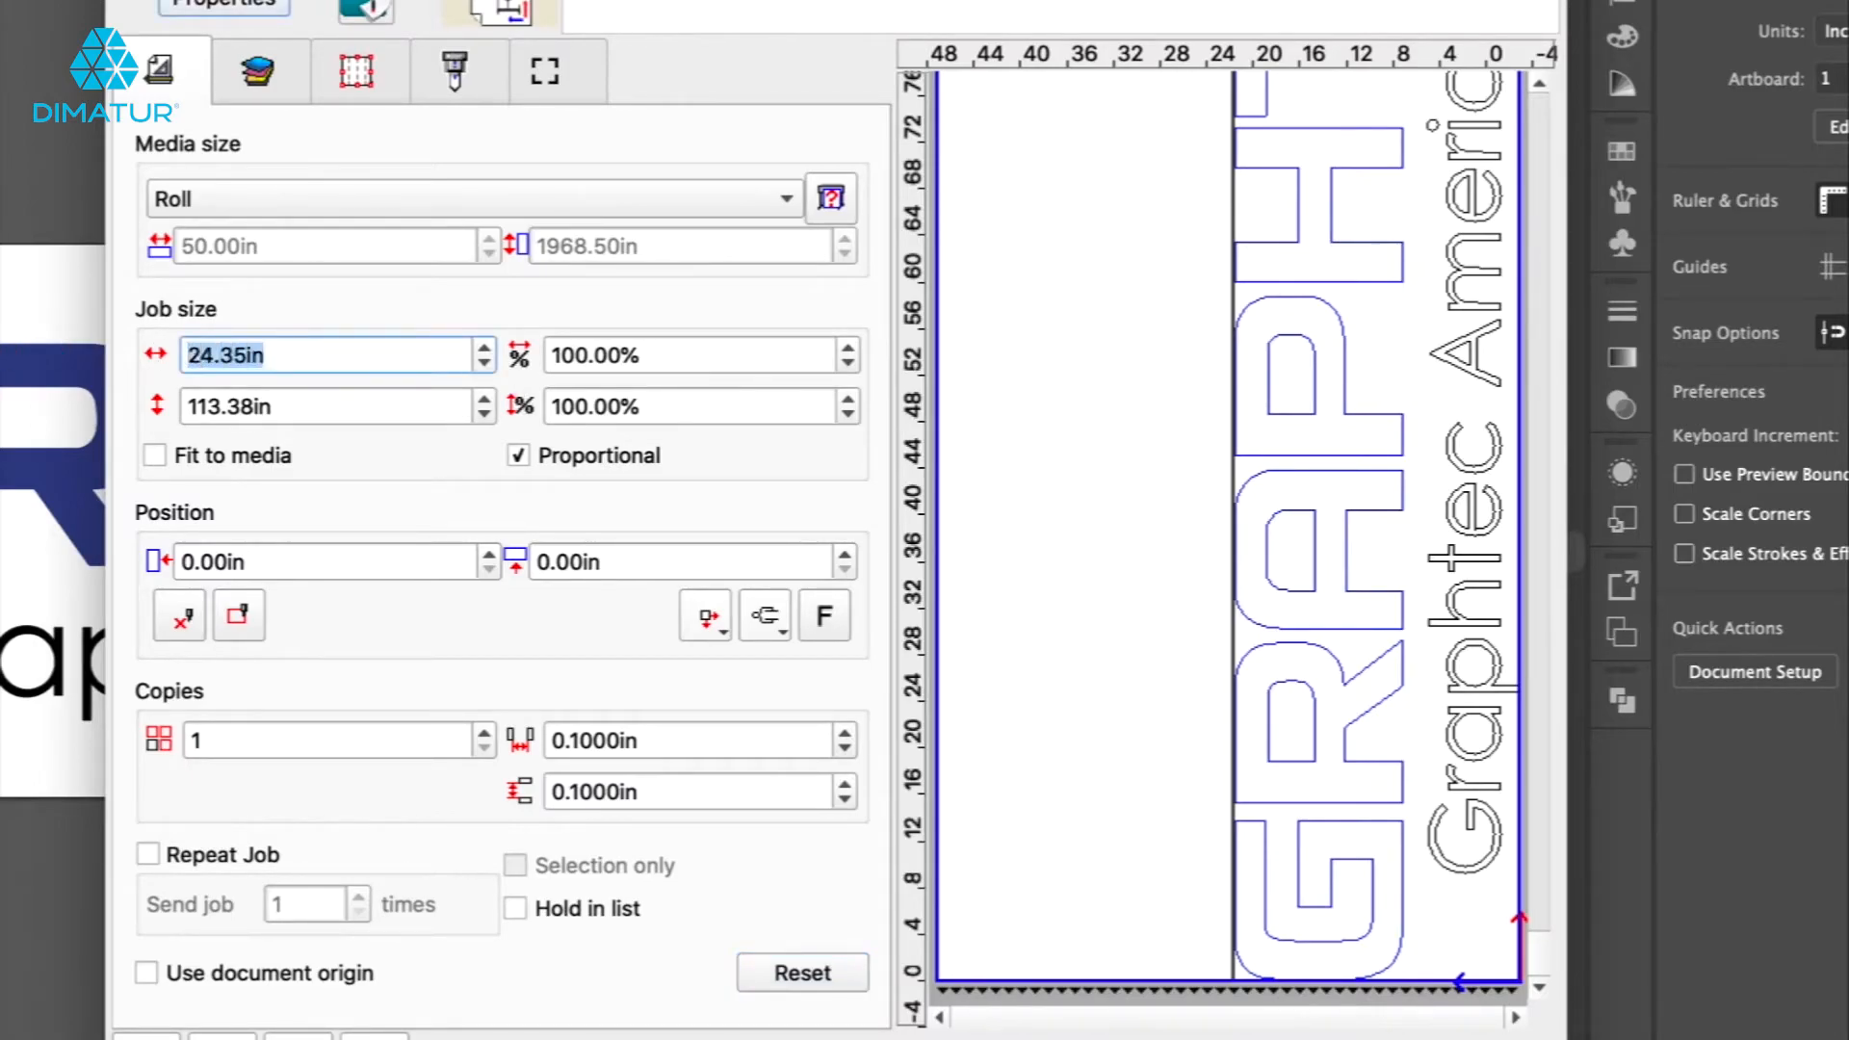
pyautogui.write('3')
pyautogui.press('Return')
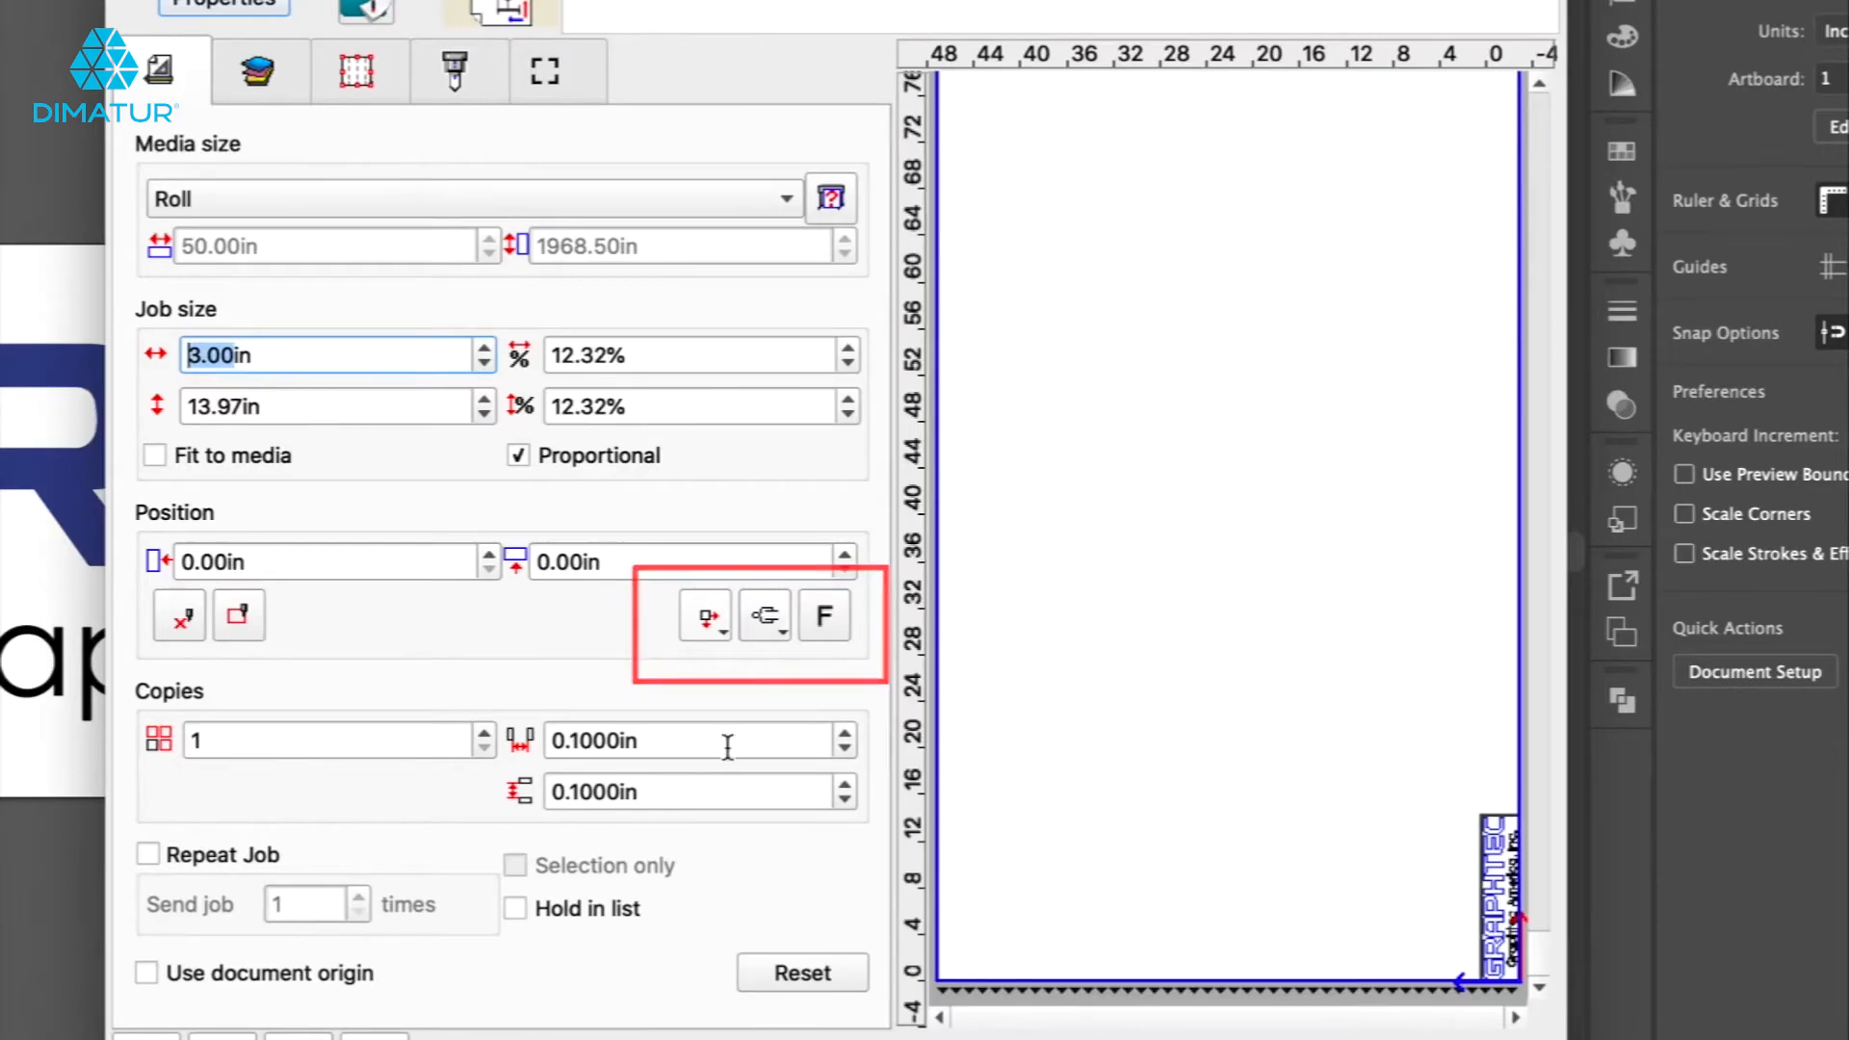
# Try the job alignment options and restore the default corner alignment.
pyautogui.click(709, 616)
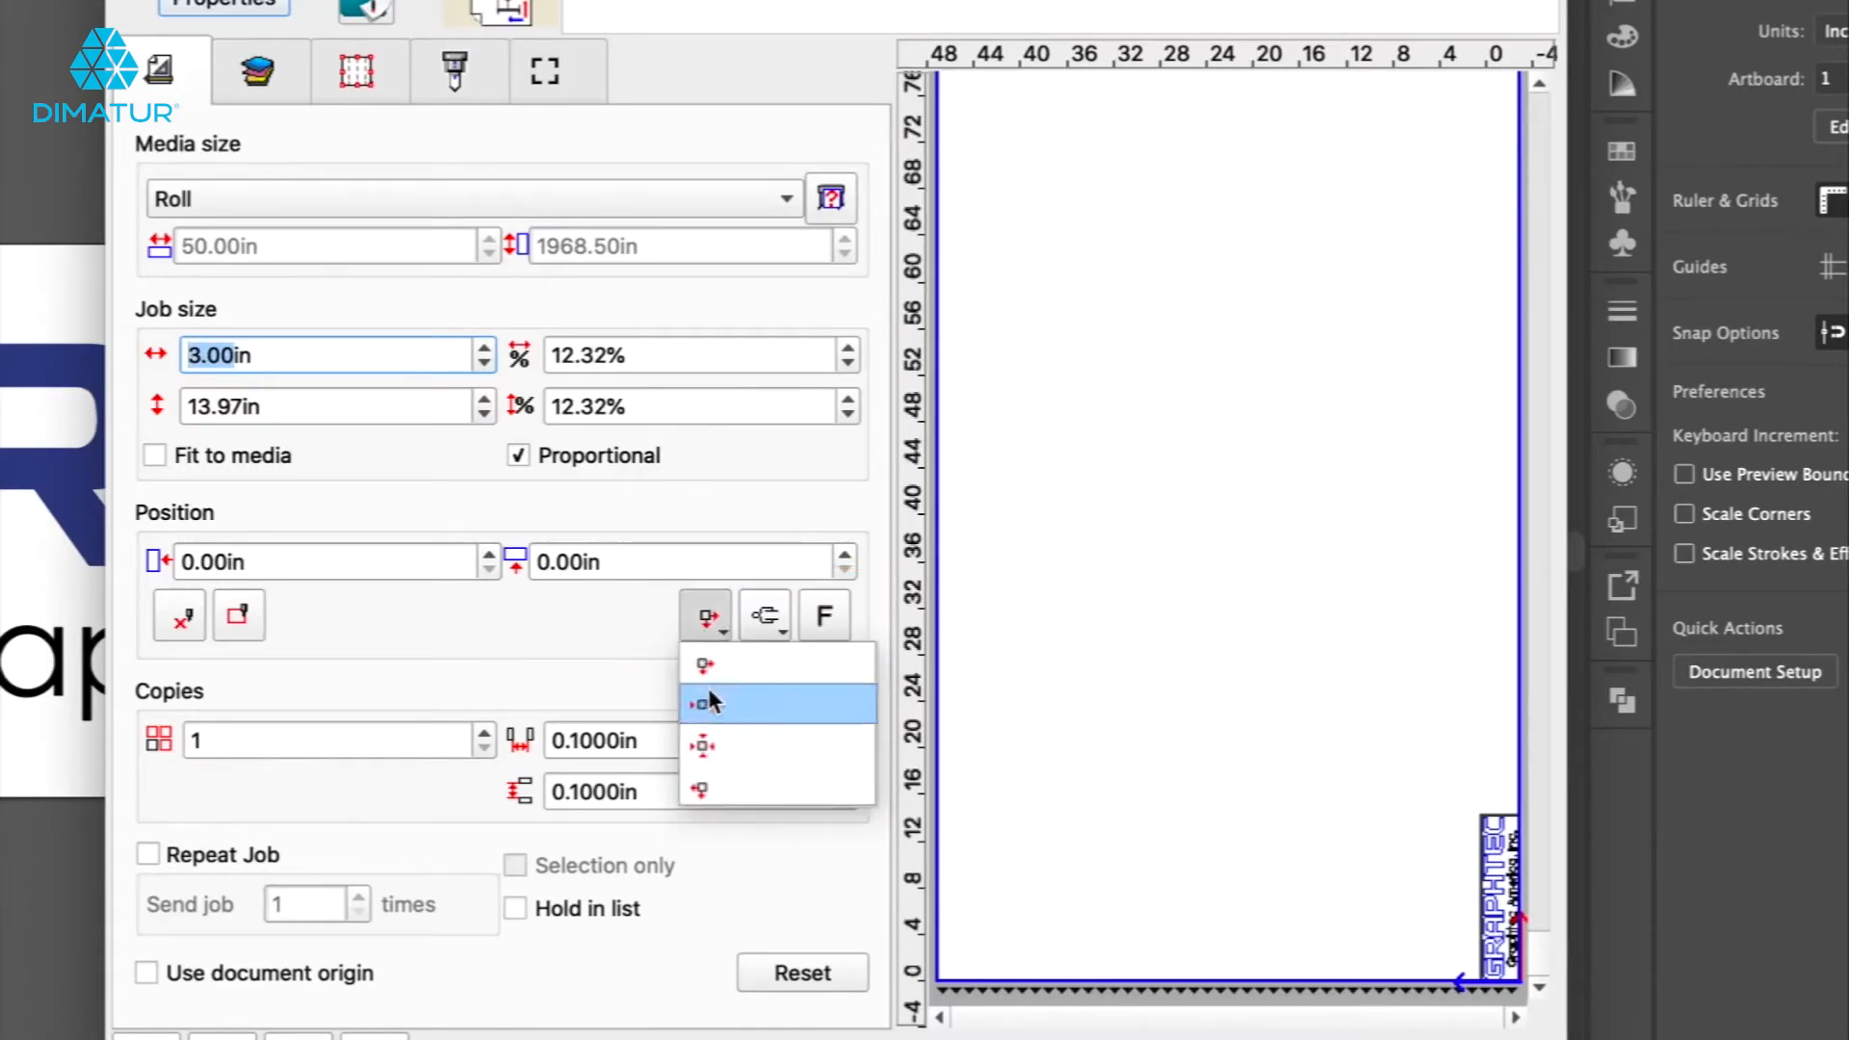
pyautogui.click(709, 692)
pyautogui.click(707, 616)
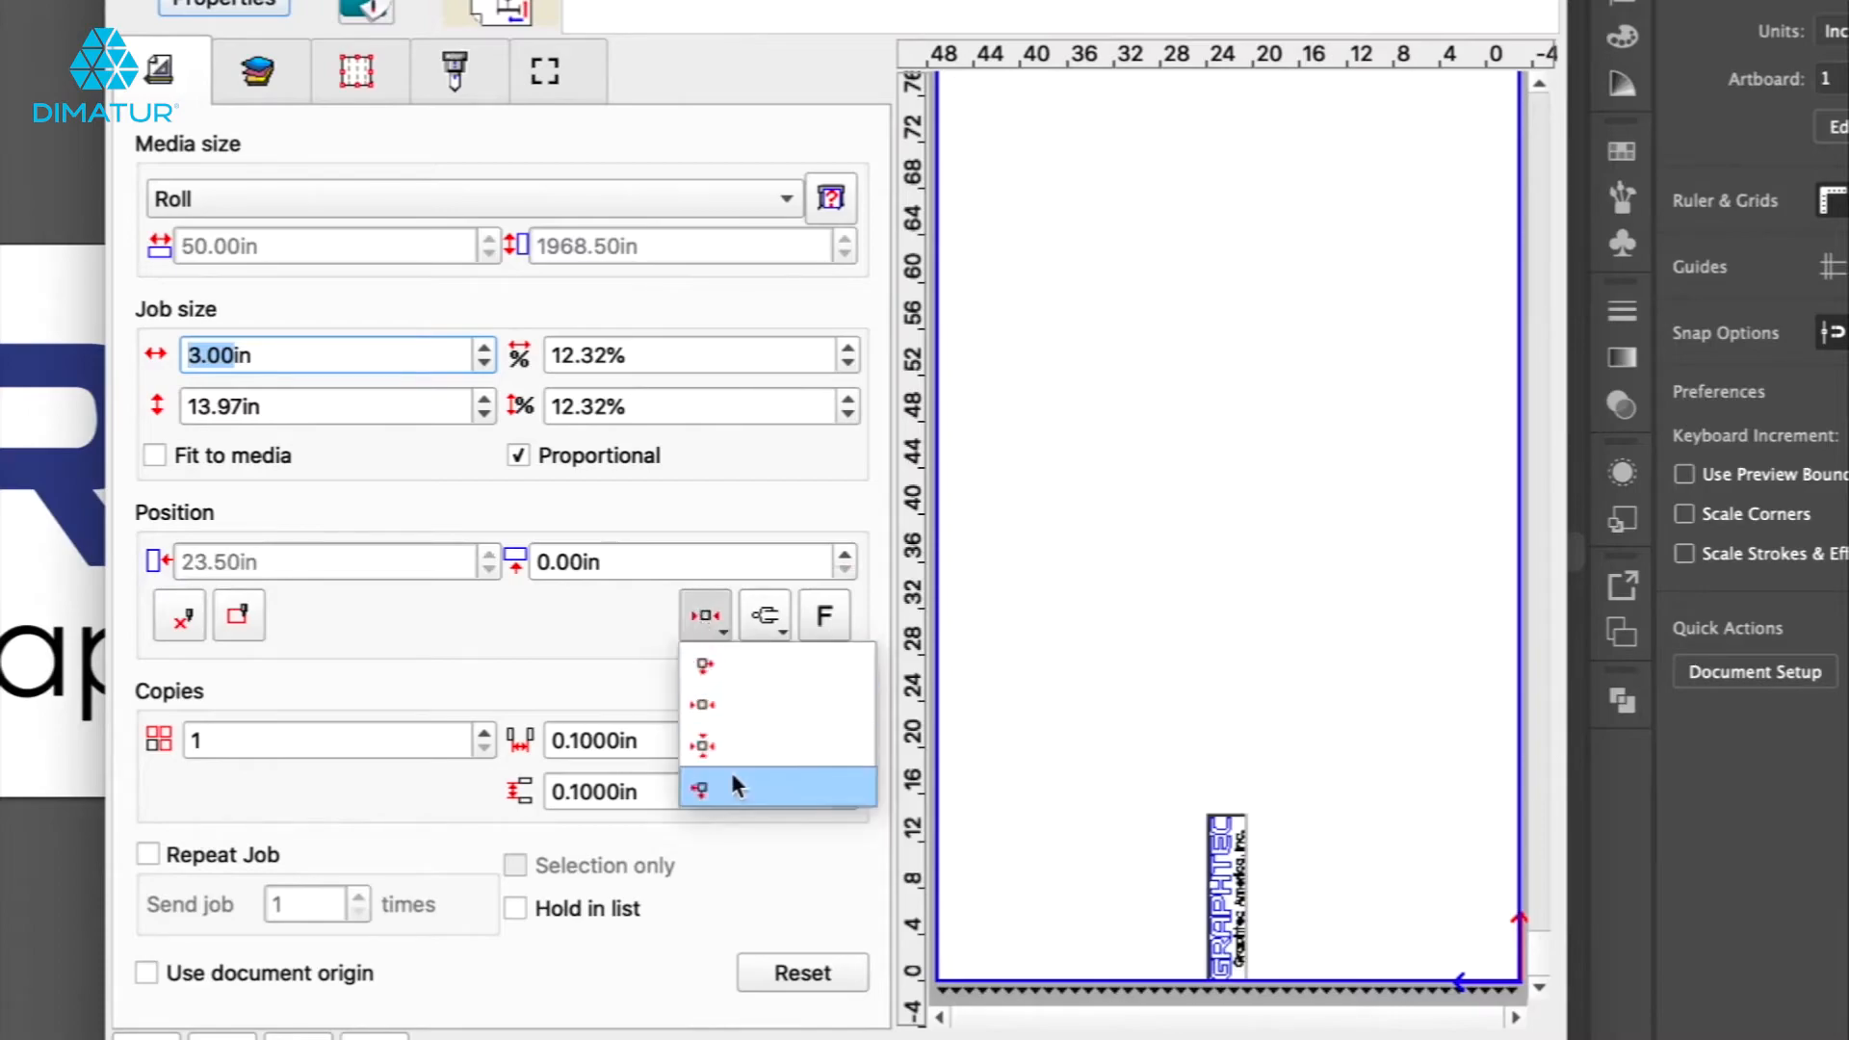
pyautogui.click(732, 778)
pyautogui.click(705, 616)
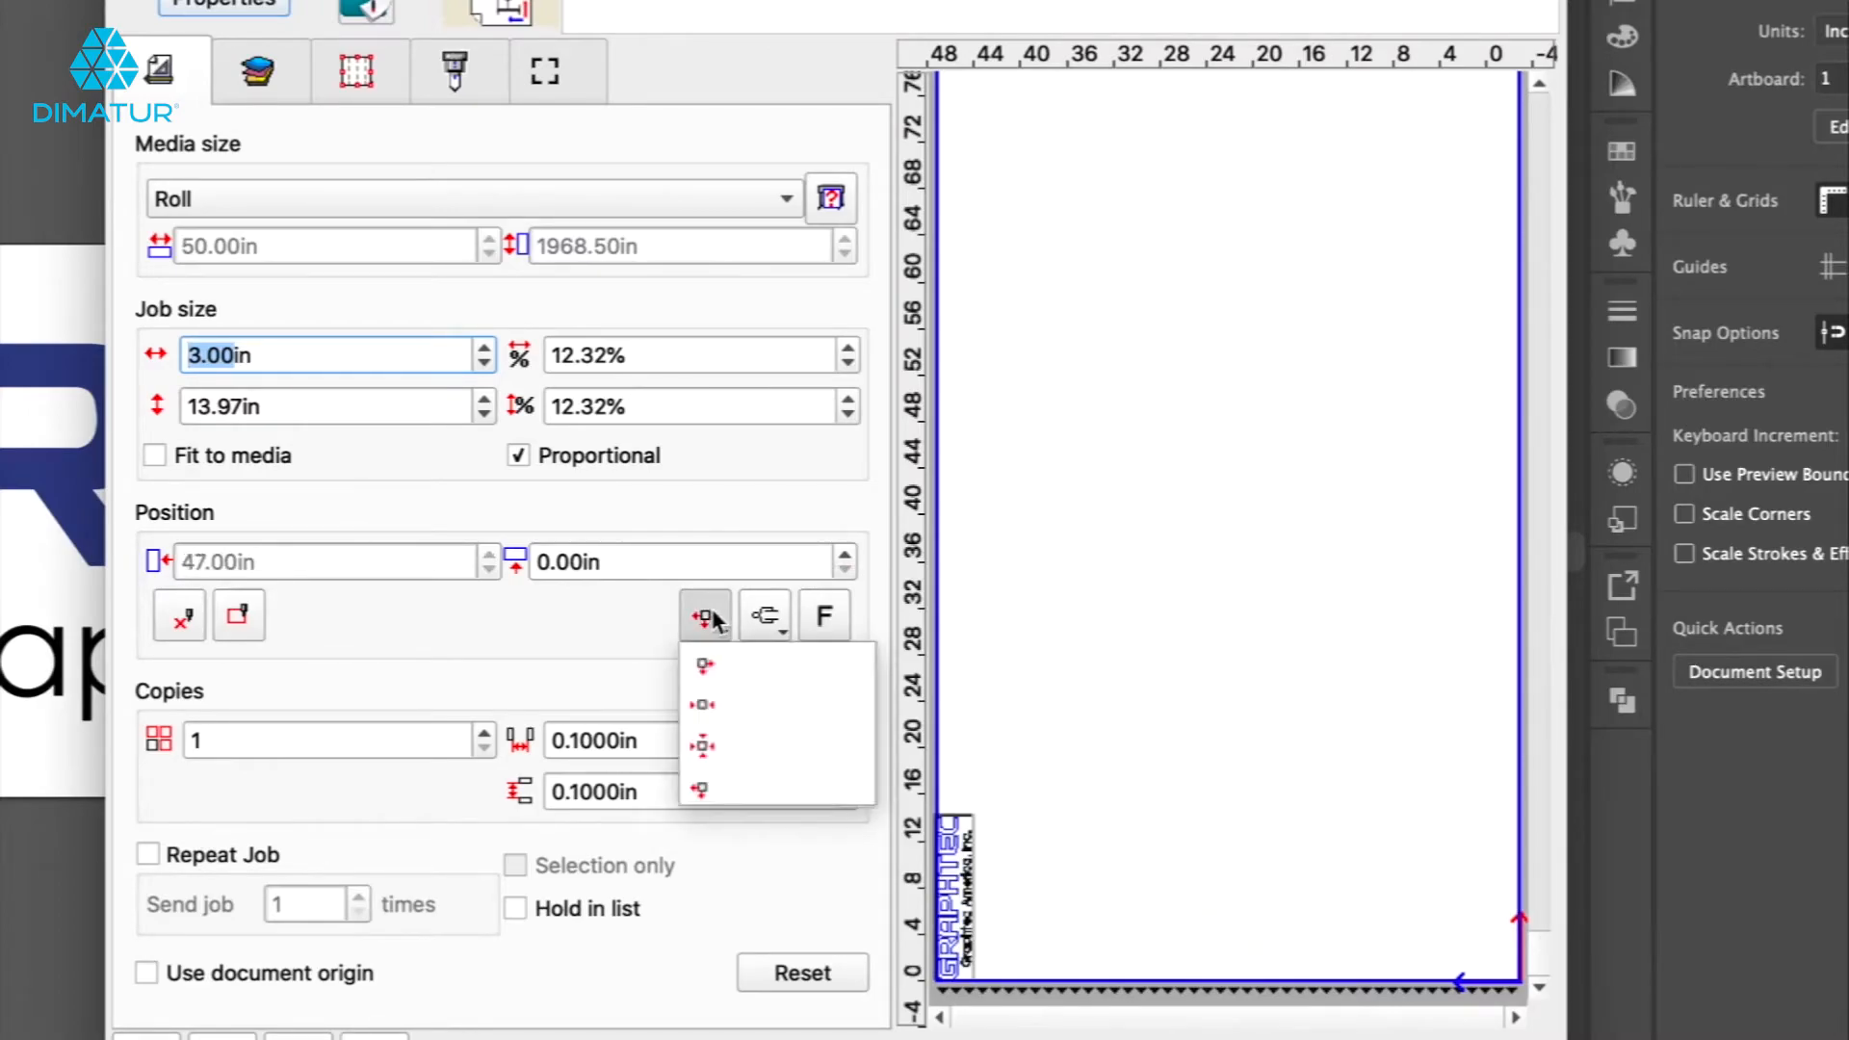
pyautogui.click(717, 747)
pyautogui.click(709, 621)
pyautogui.click(703, 664)
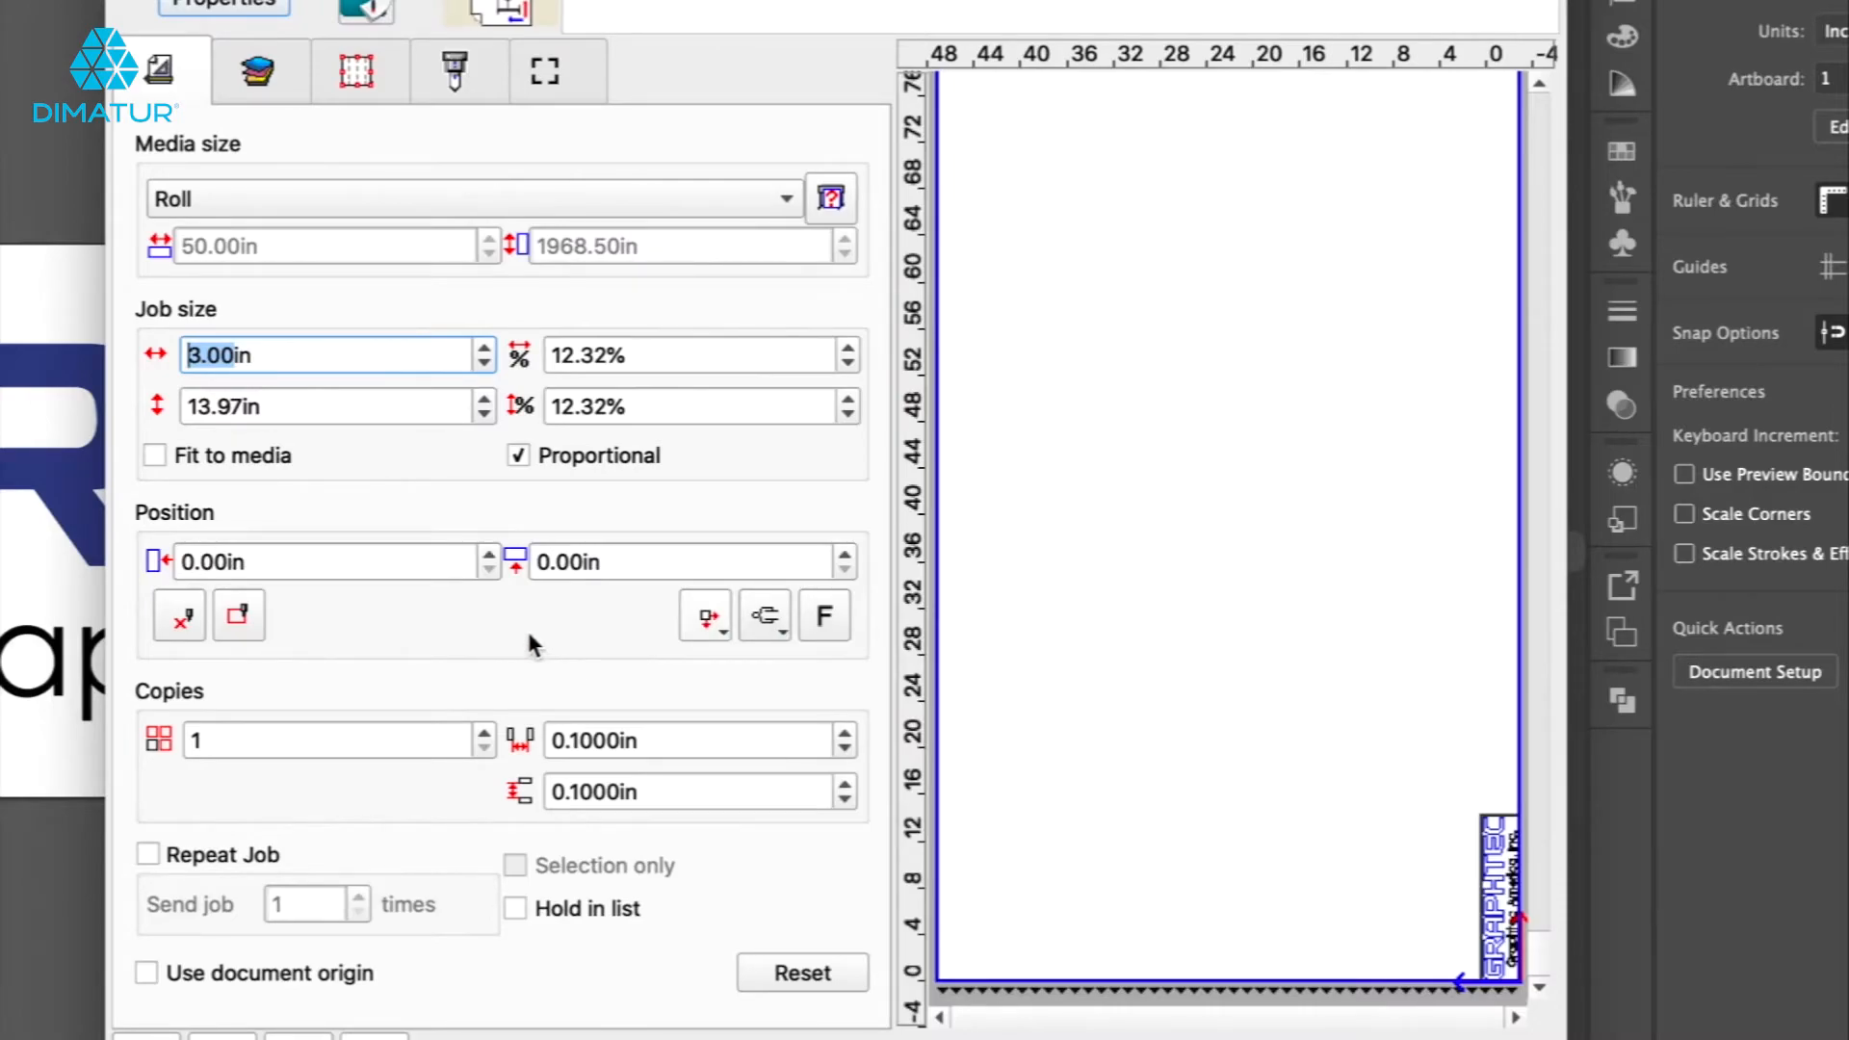
# Try the rotation options and rotate the job 90 degrees.
pyautogui.click(764, 616)
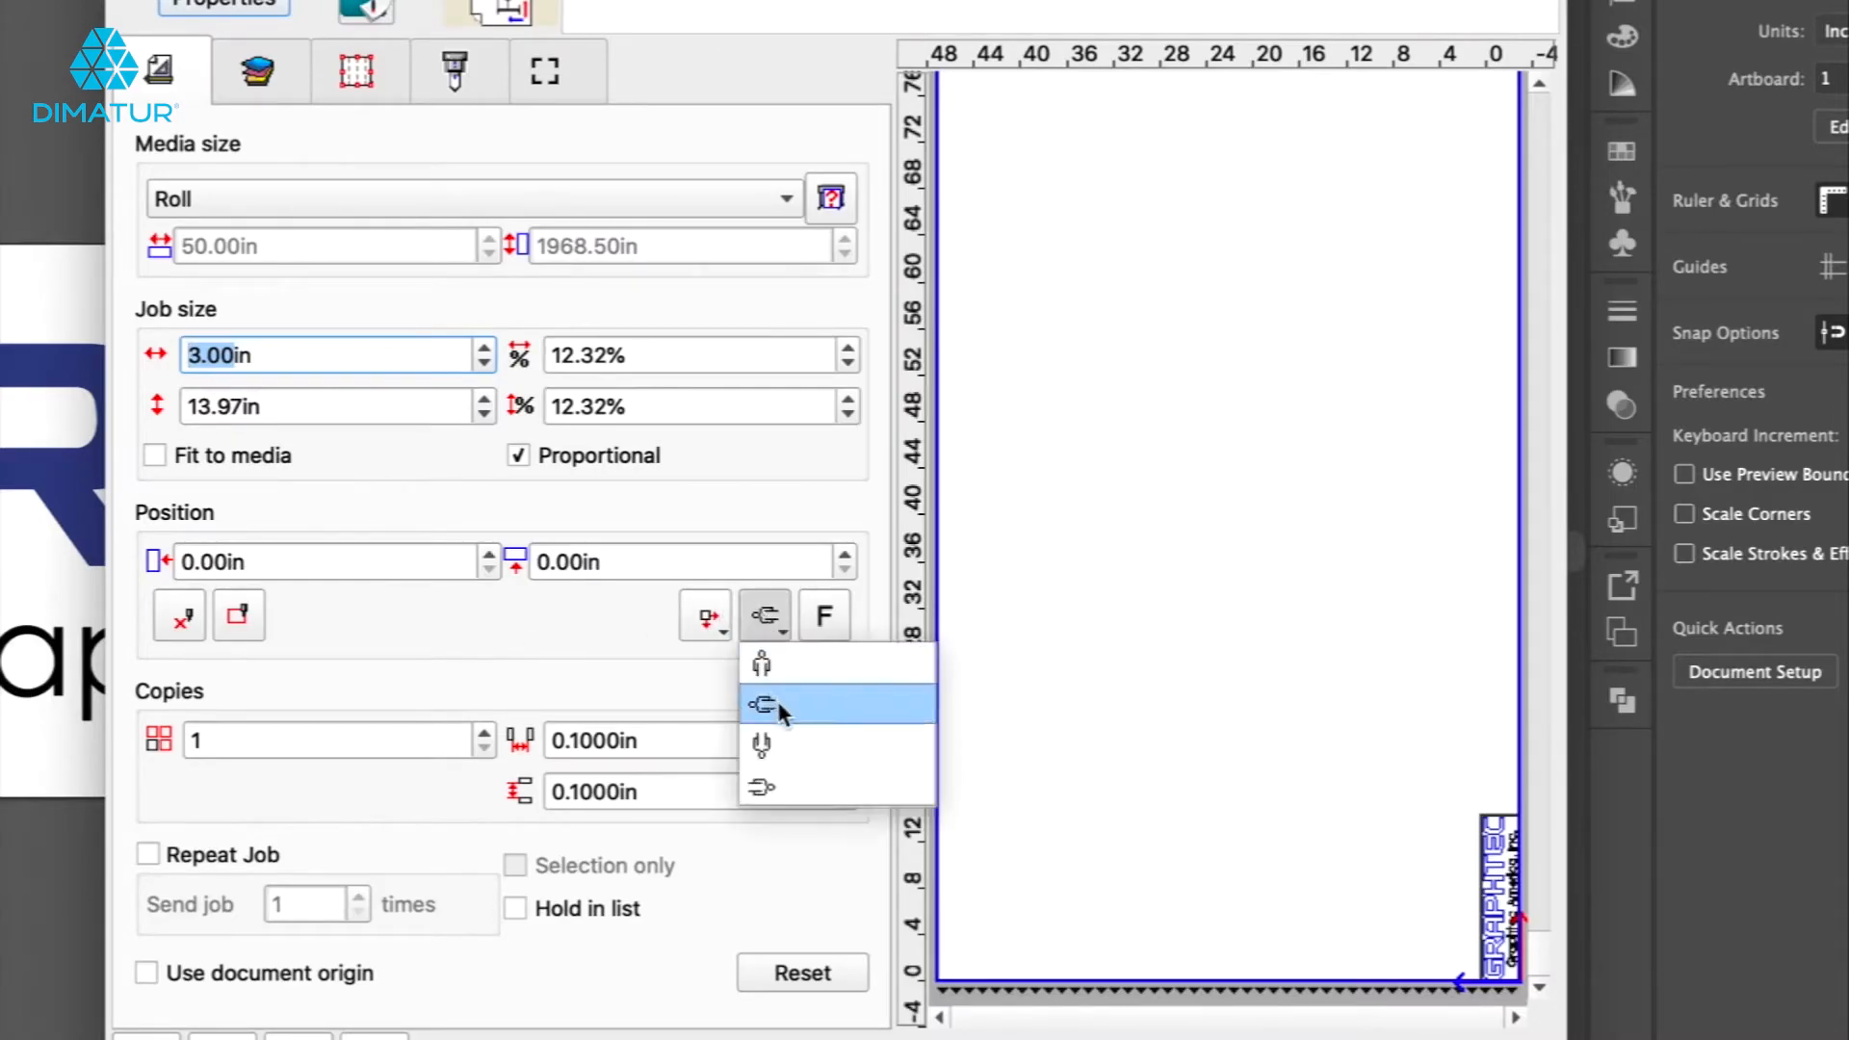
pyautogui.click(765, 661)
pyautogui.click(761, 627)
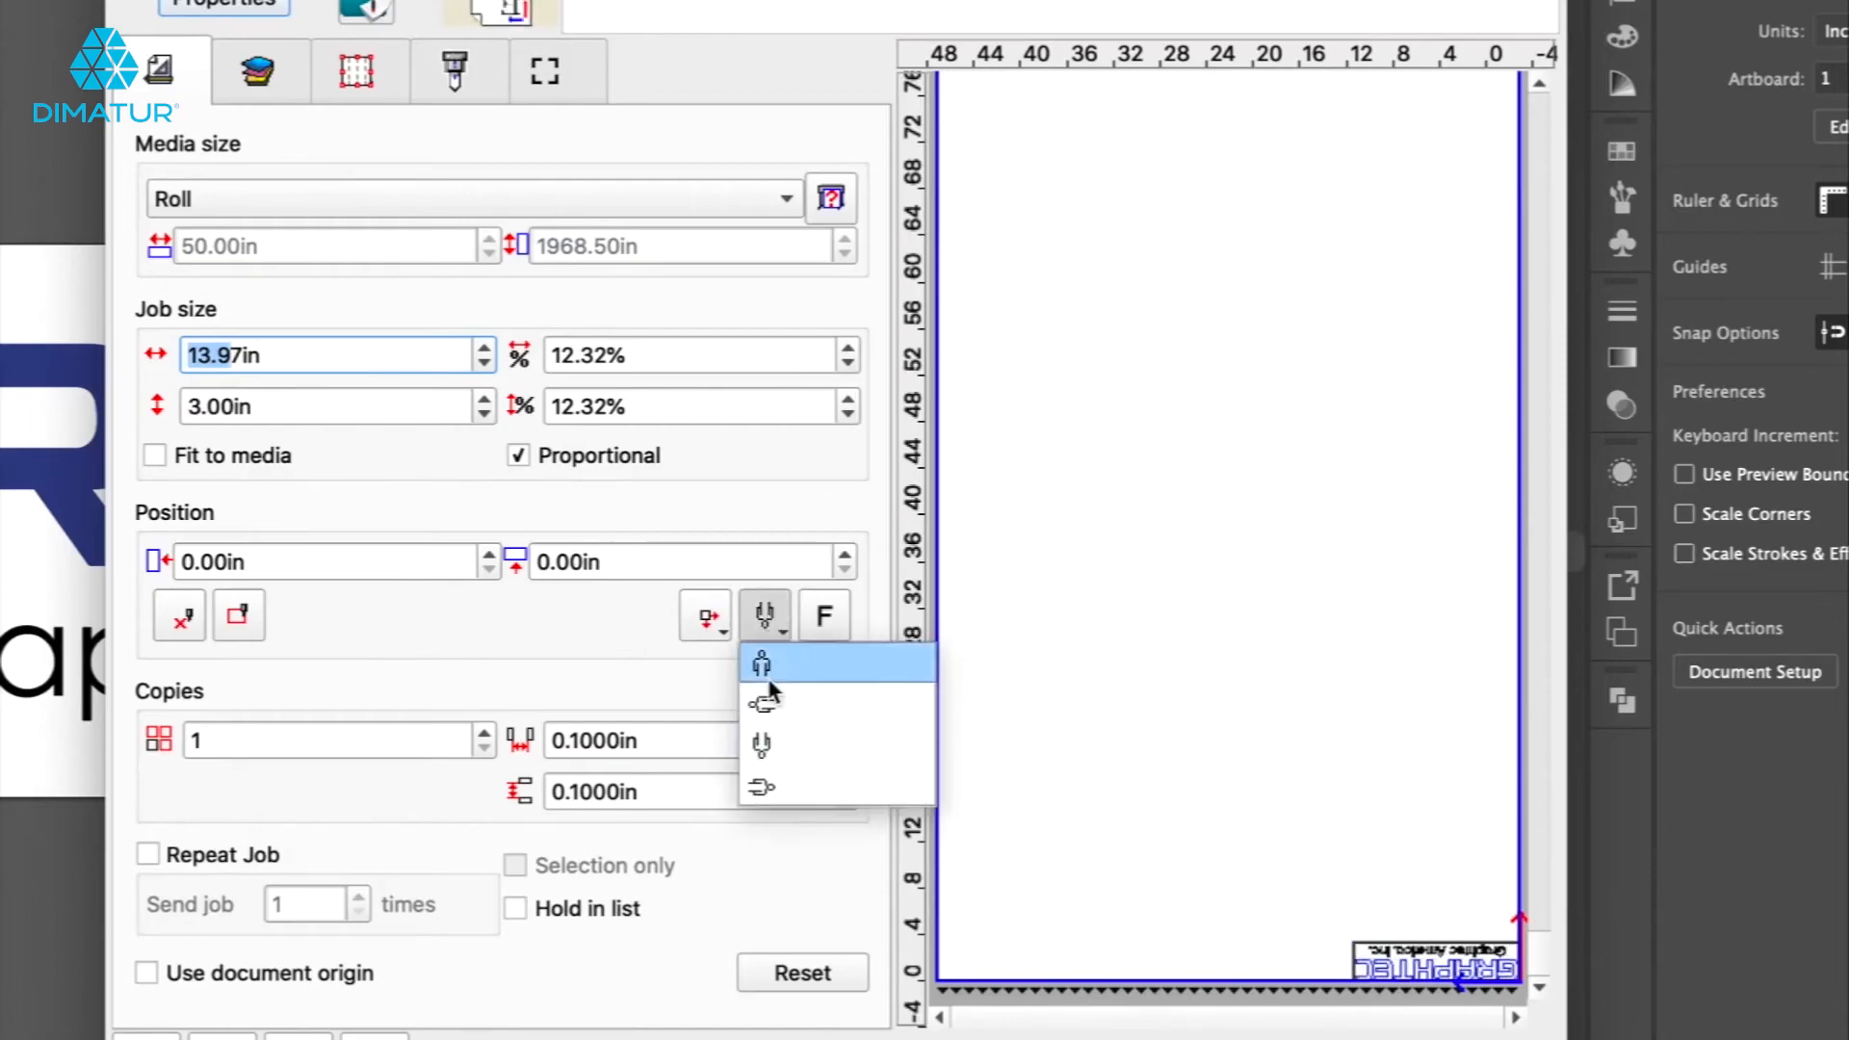
pyautogui.click(767, 780)
pyautogui.click(756, 624)
pyautogui.click(762, 704)
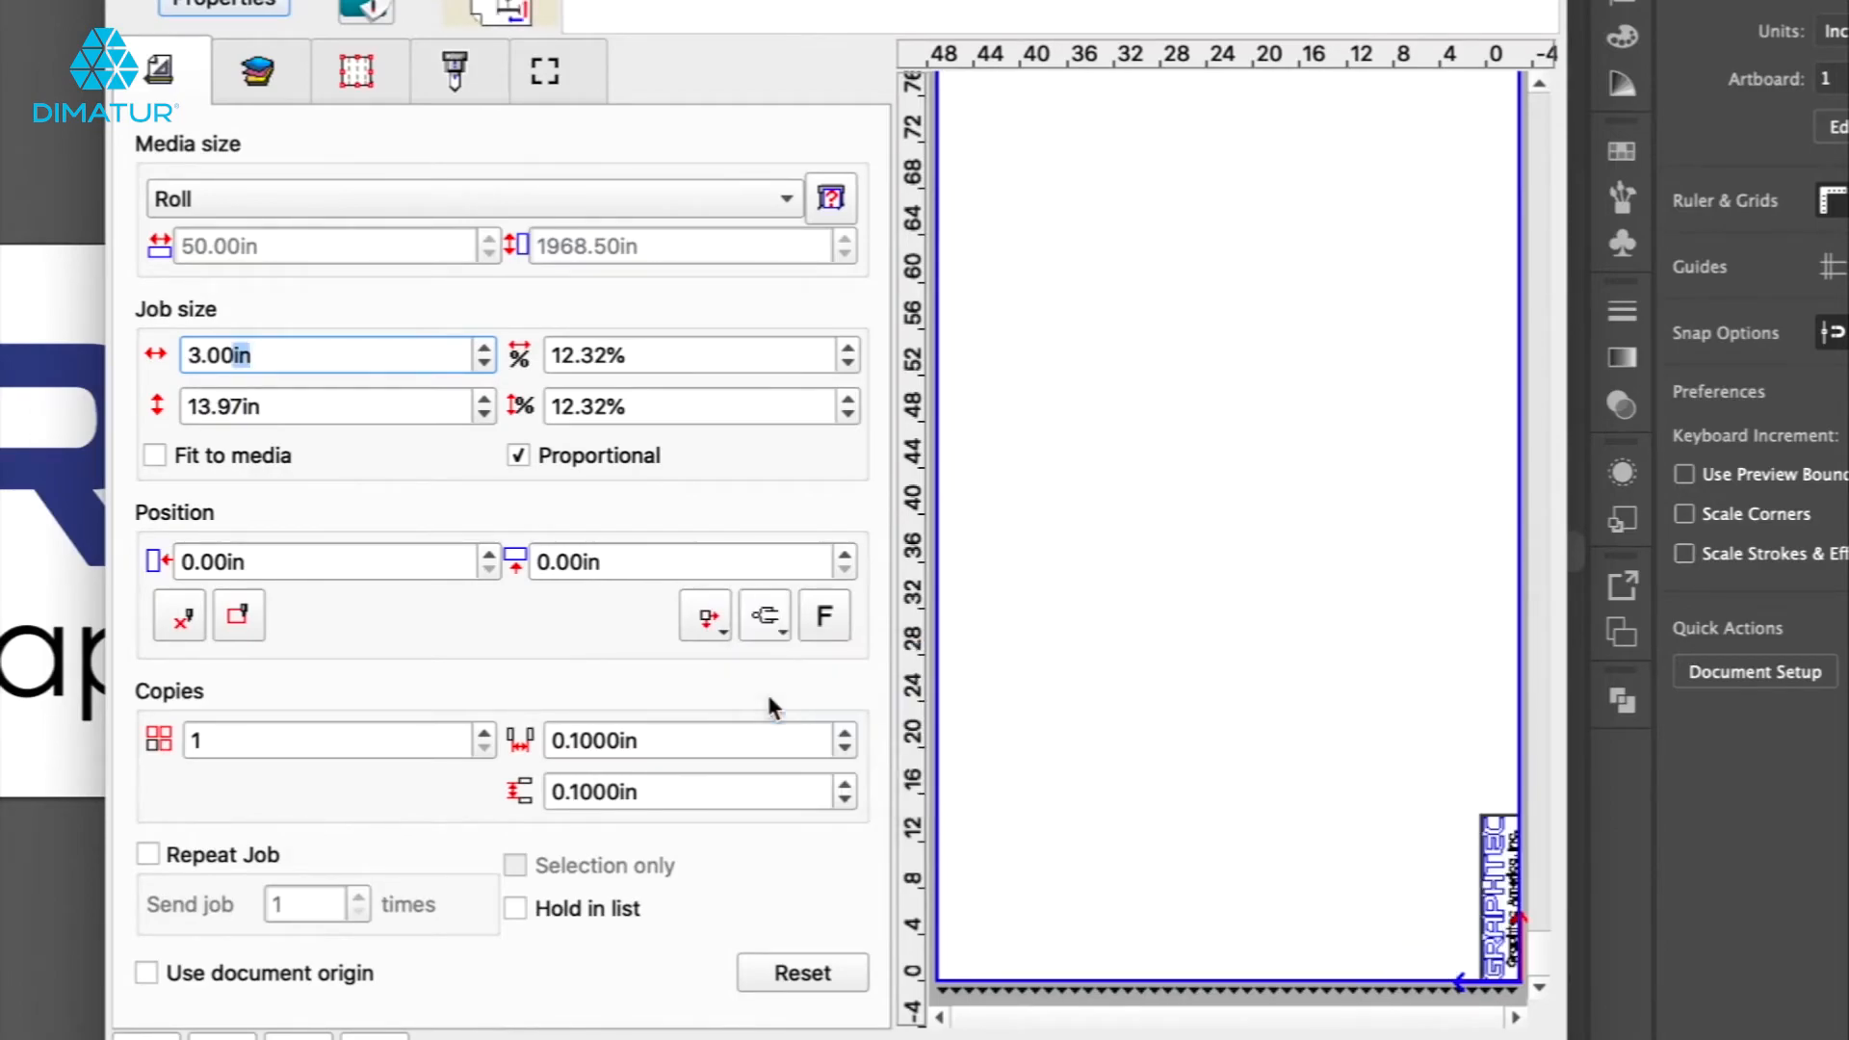
pyautogui.click(765, 621)
pyautogui.click(765, 662)
# Mirror the job, preview it enlarged and back, then turn mirroring off.
pyautogui.click(824, 618)
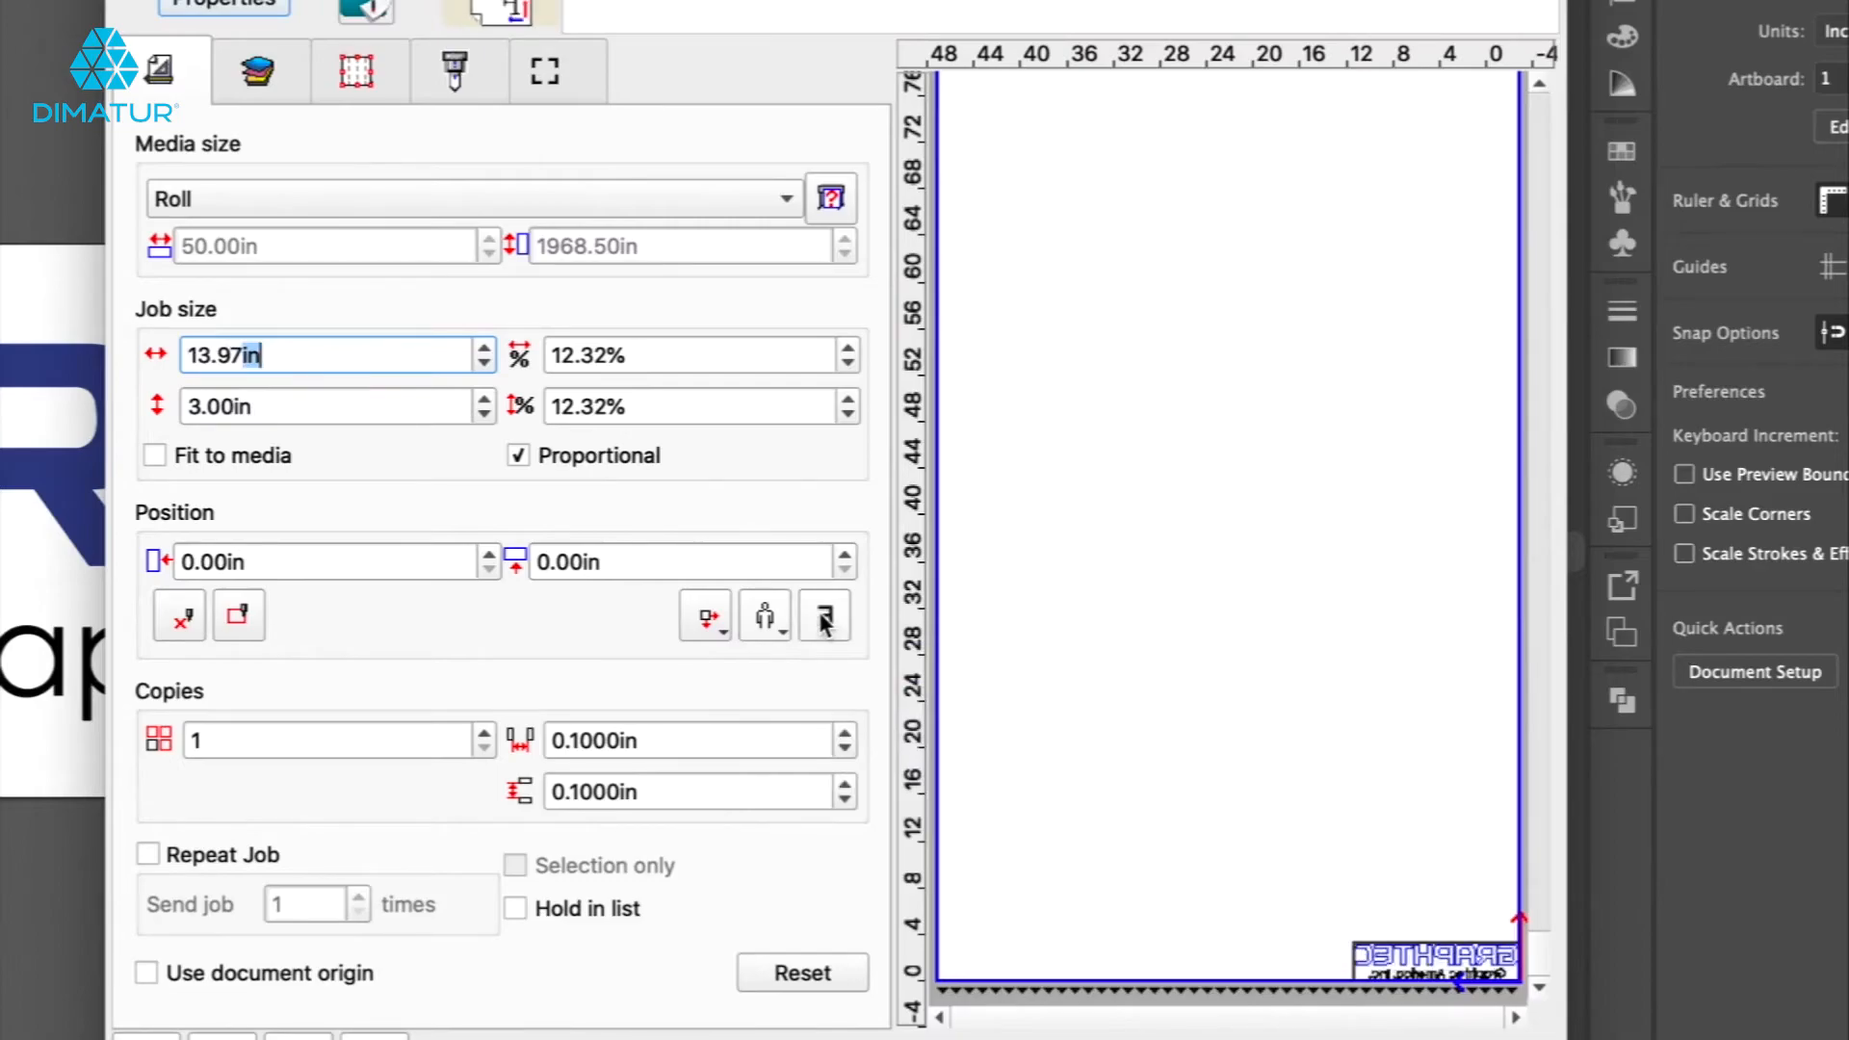
pyautogui.click(374, 1037)
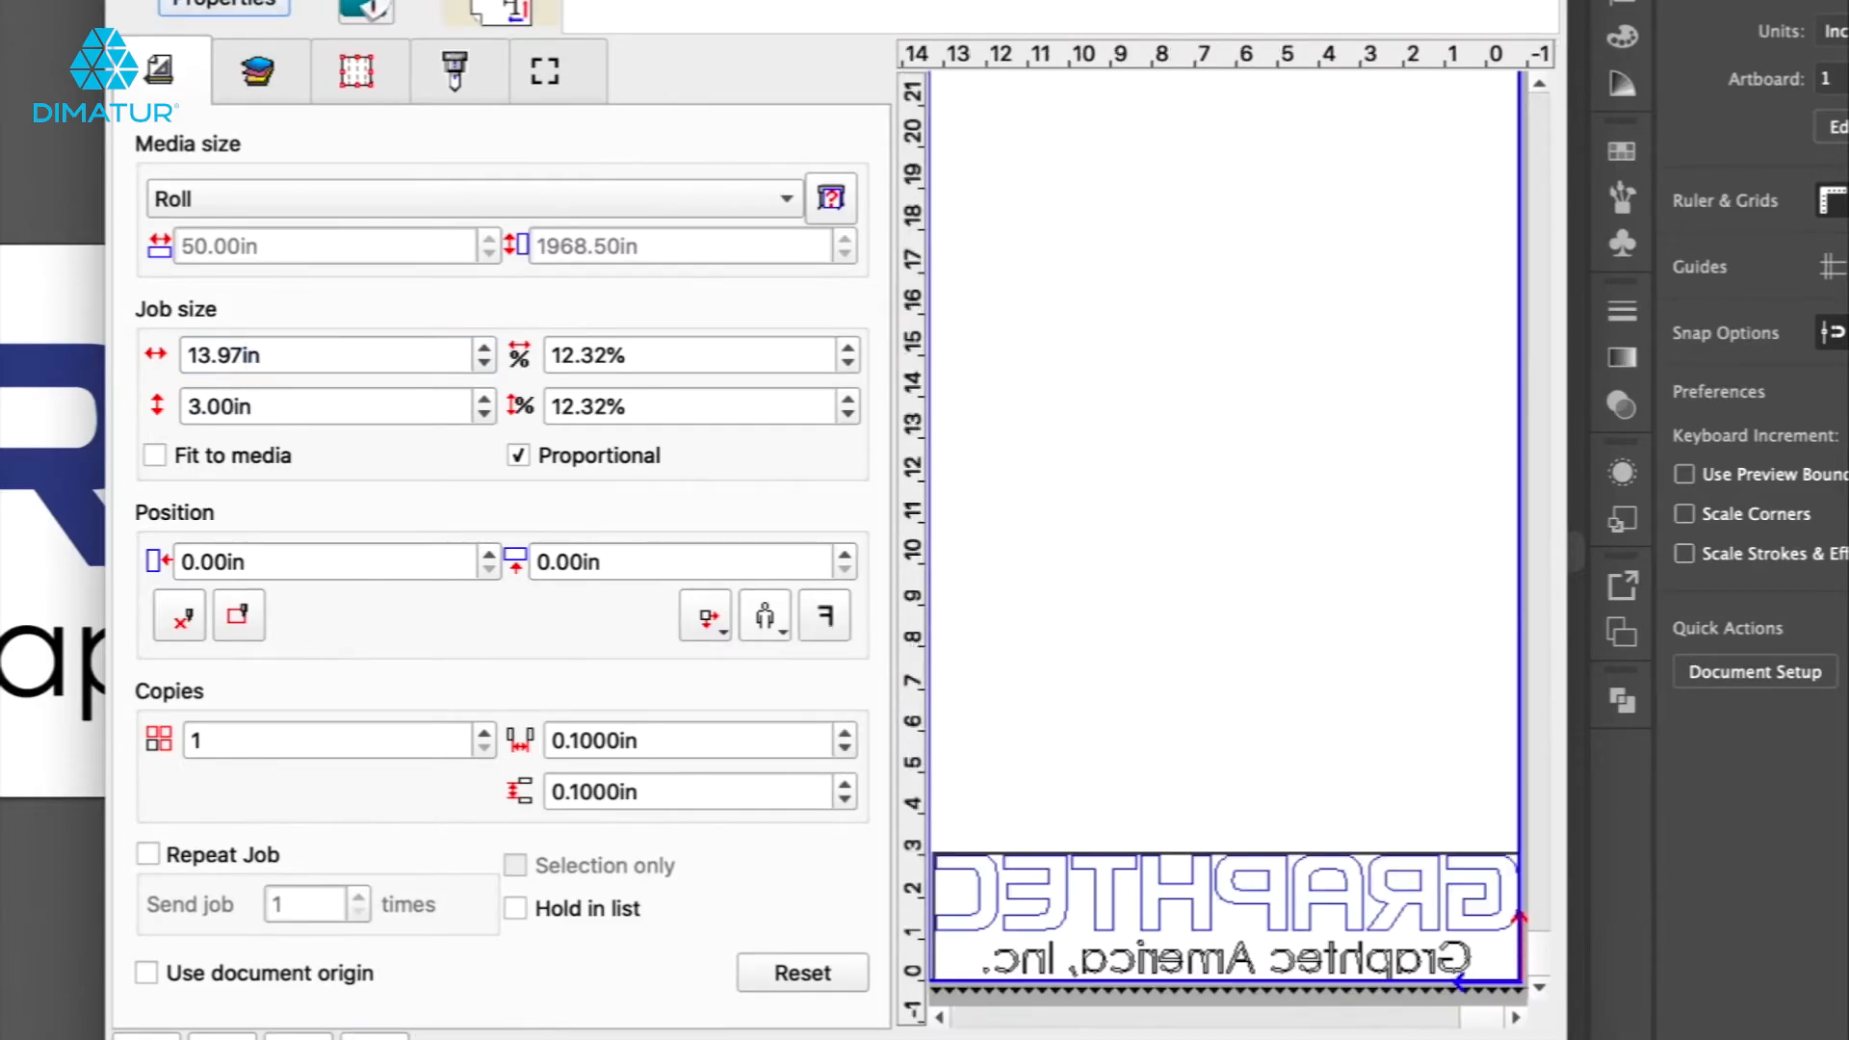
pyautogui.click(299, 1037)
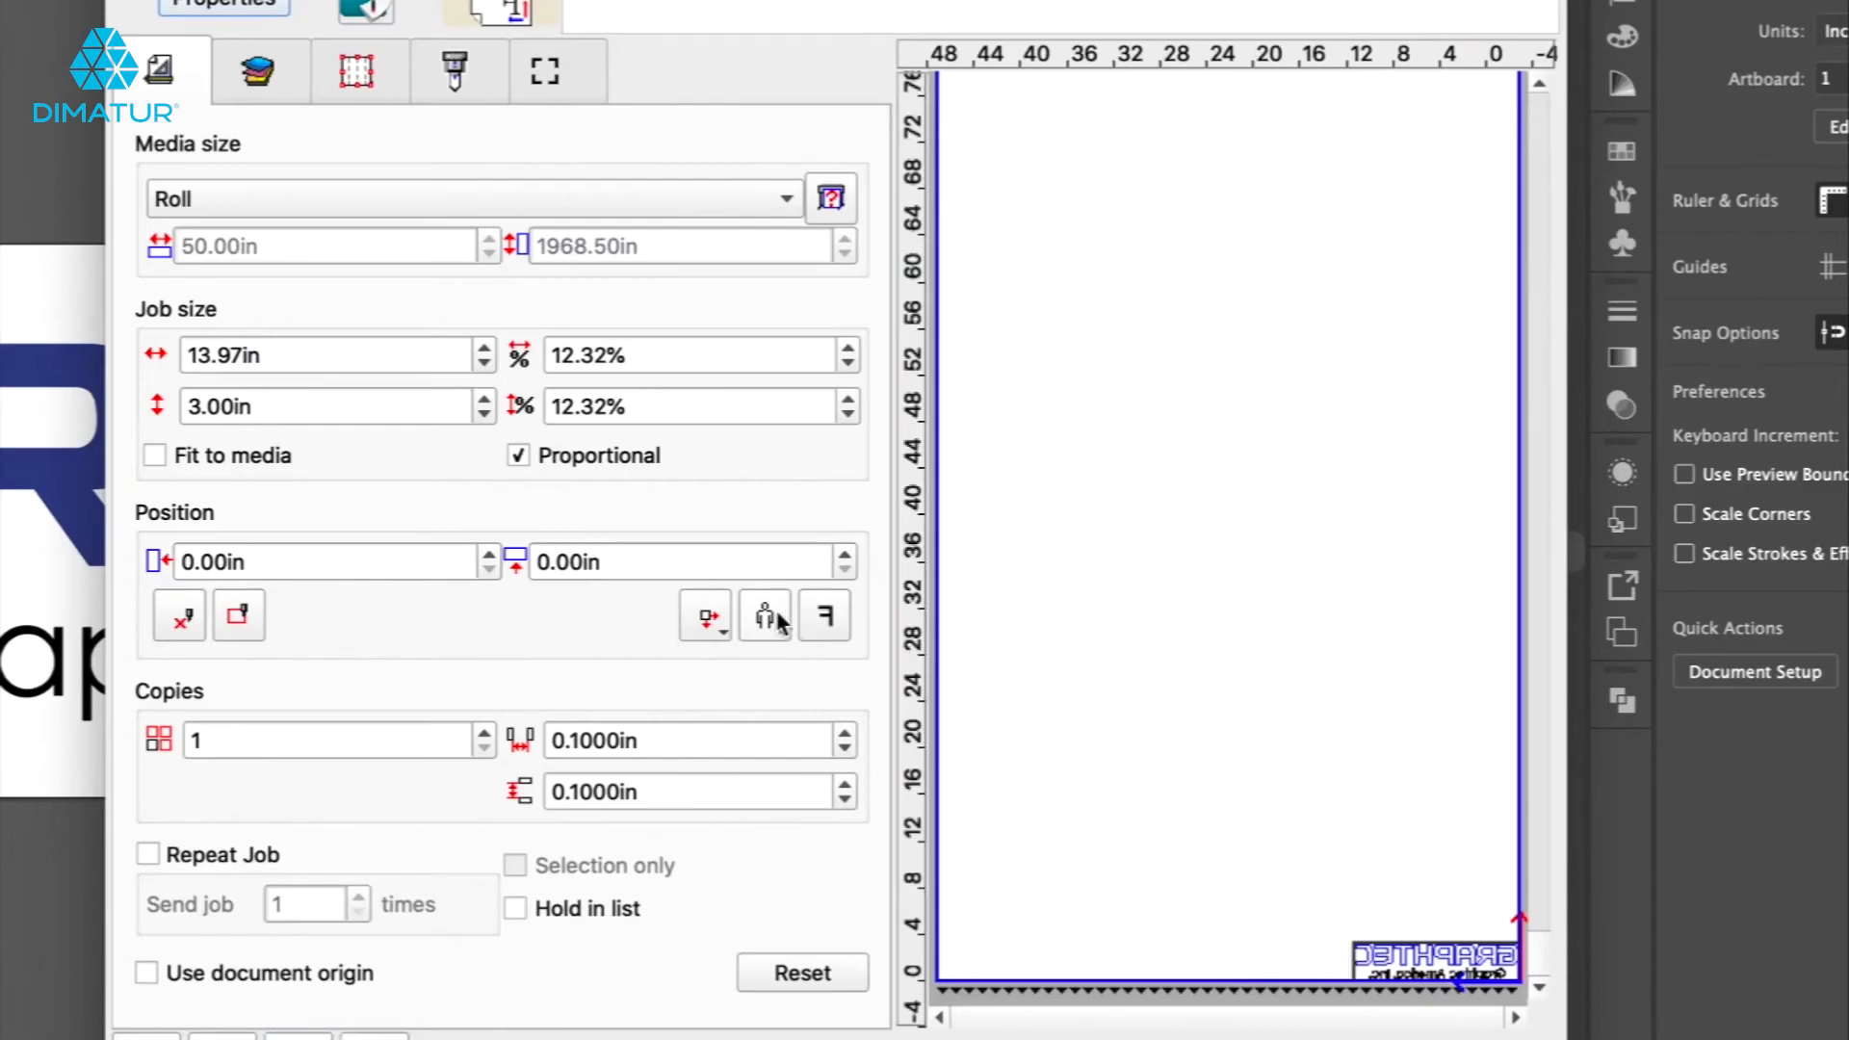
pyautogui.click(824, 617)
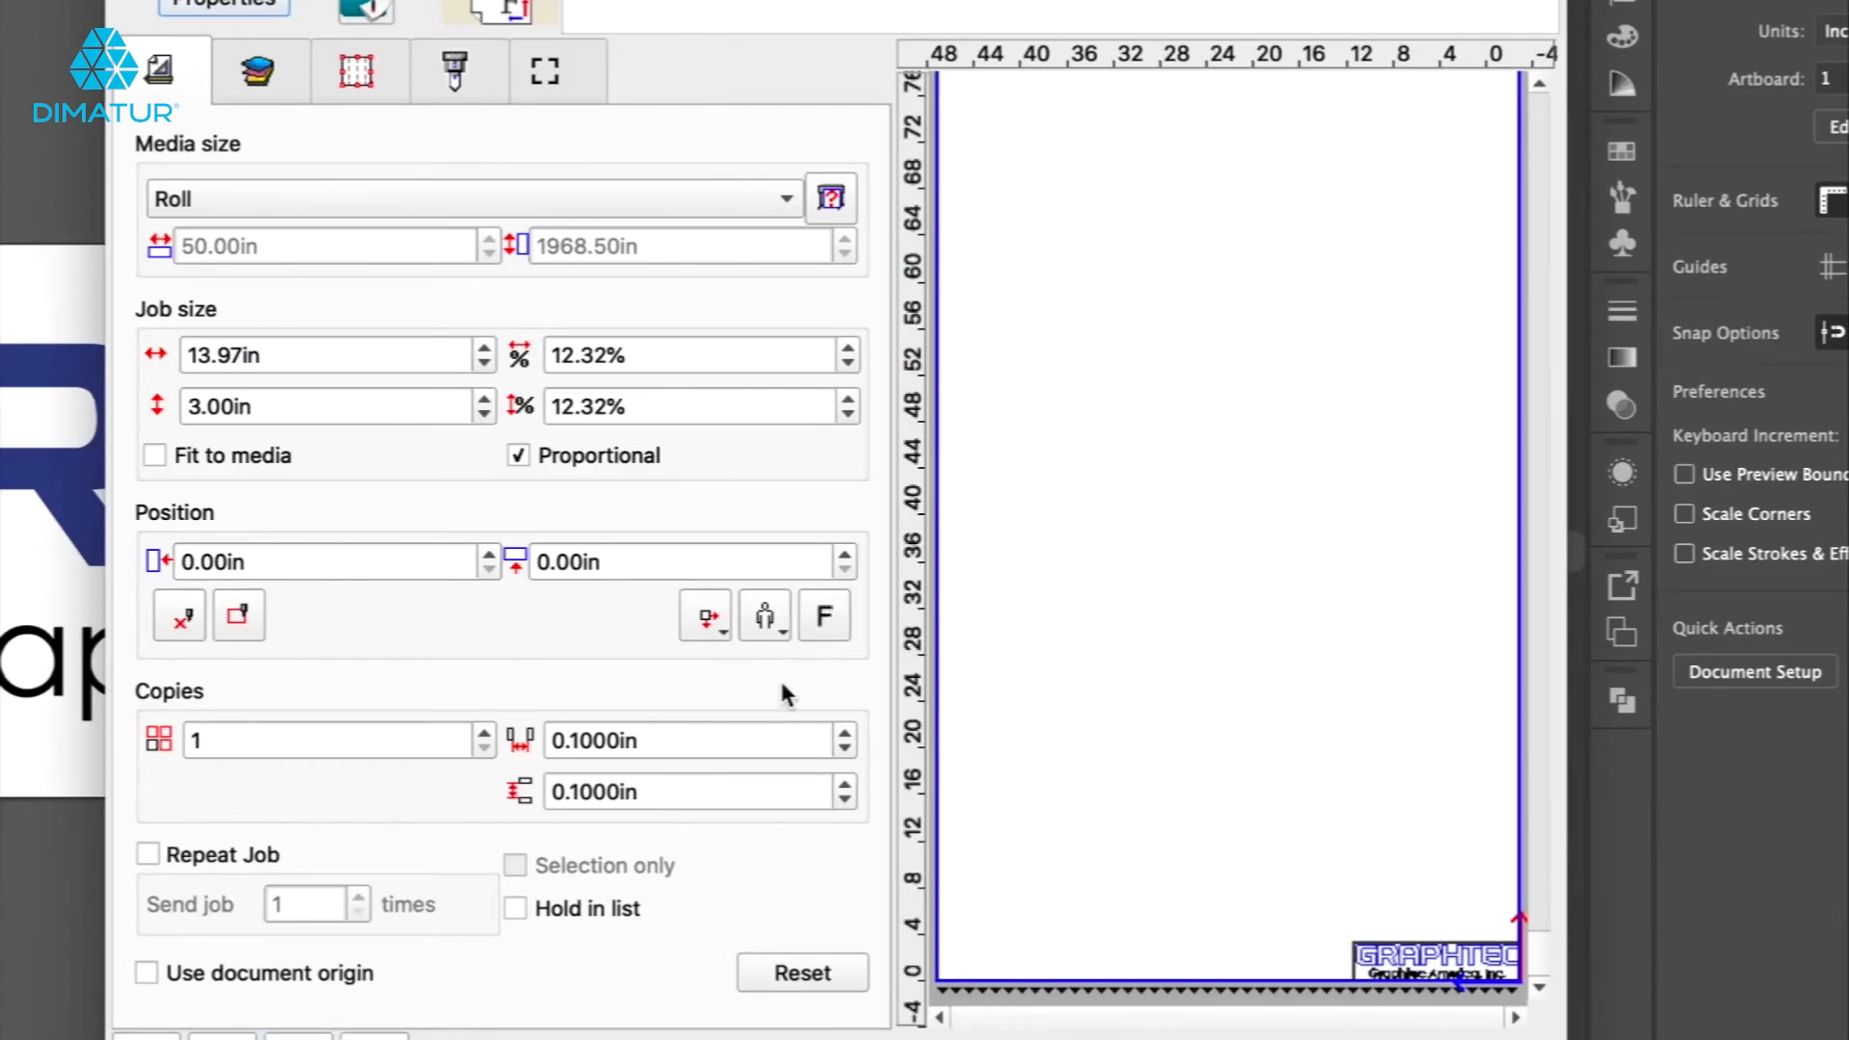
# Set the number of copies to 6.
pyautogui.click(484, 733)
pyautogui.click(485, 733)
pyautogui.click(484, 732)
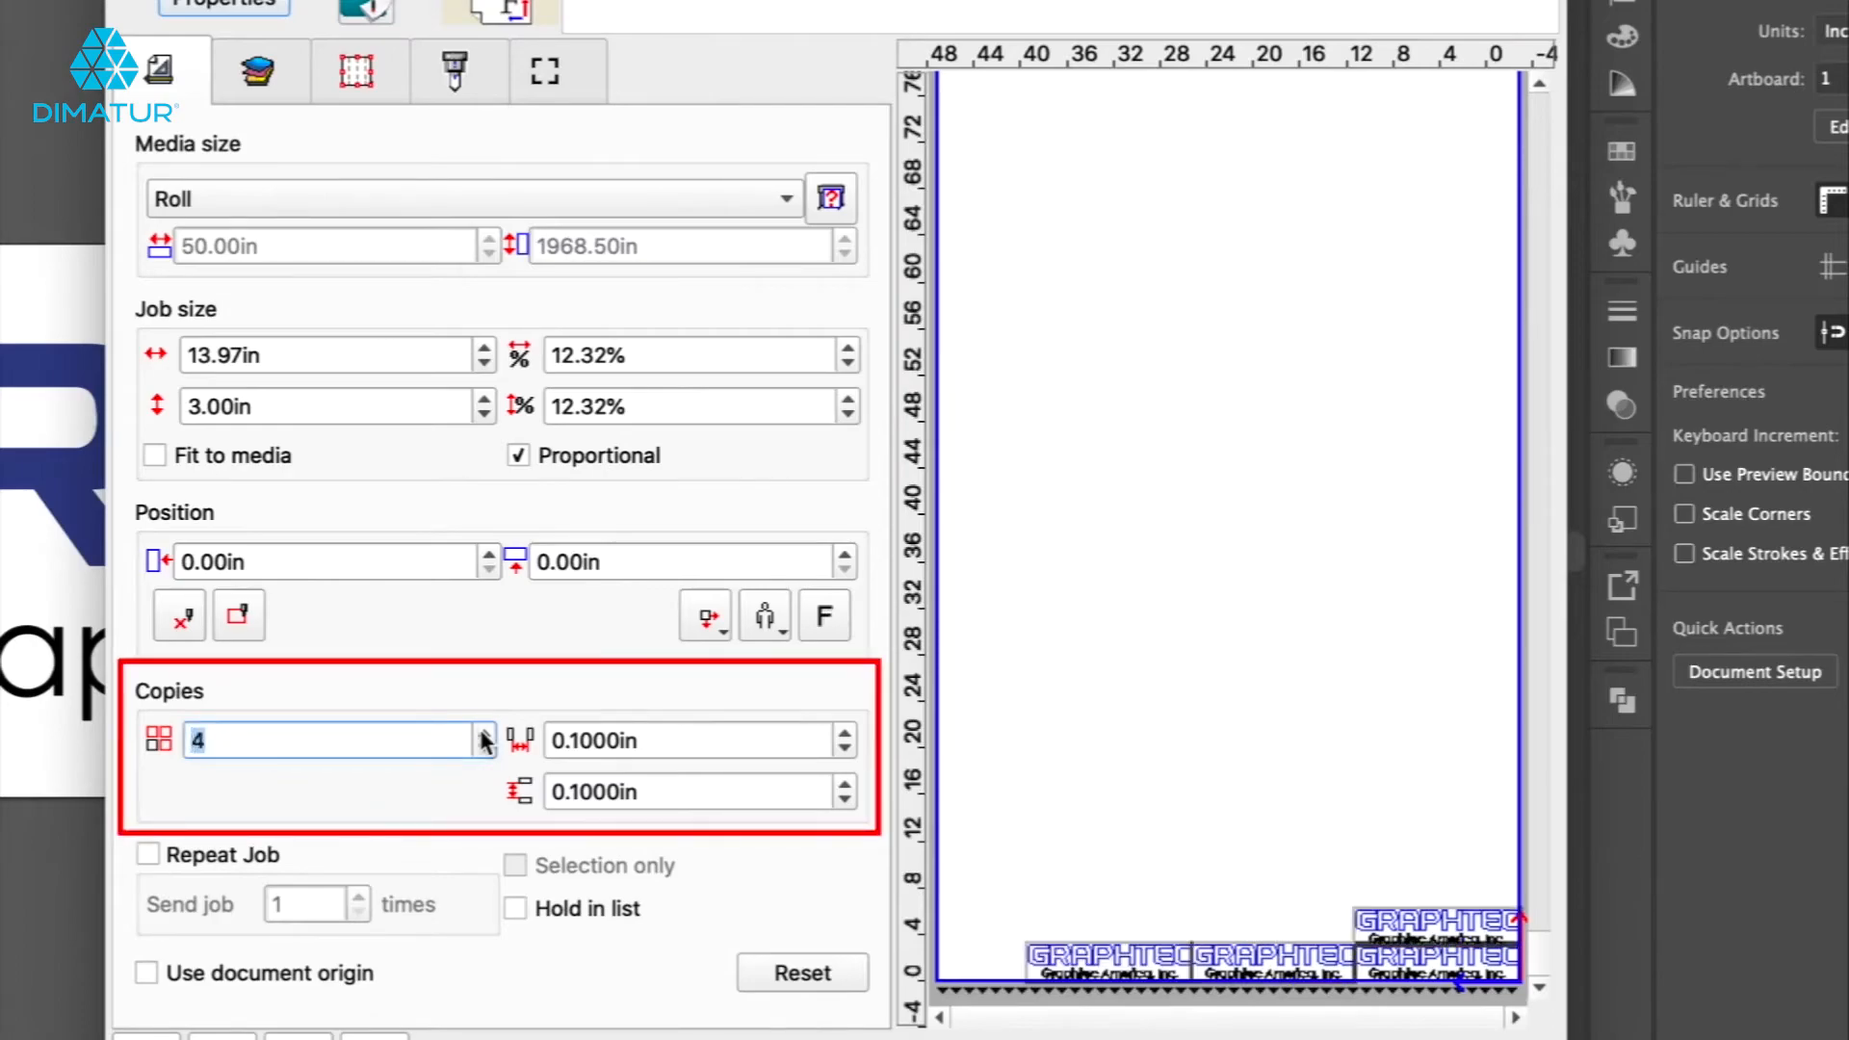
pyautogui.click(484, 733)
pyautogui.click(484, 733)
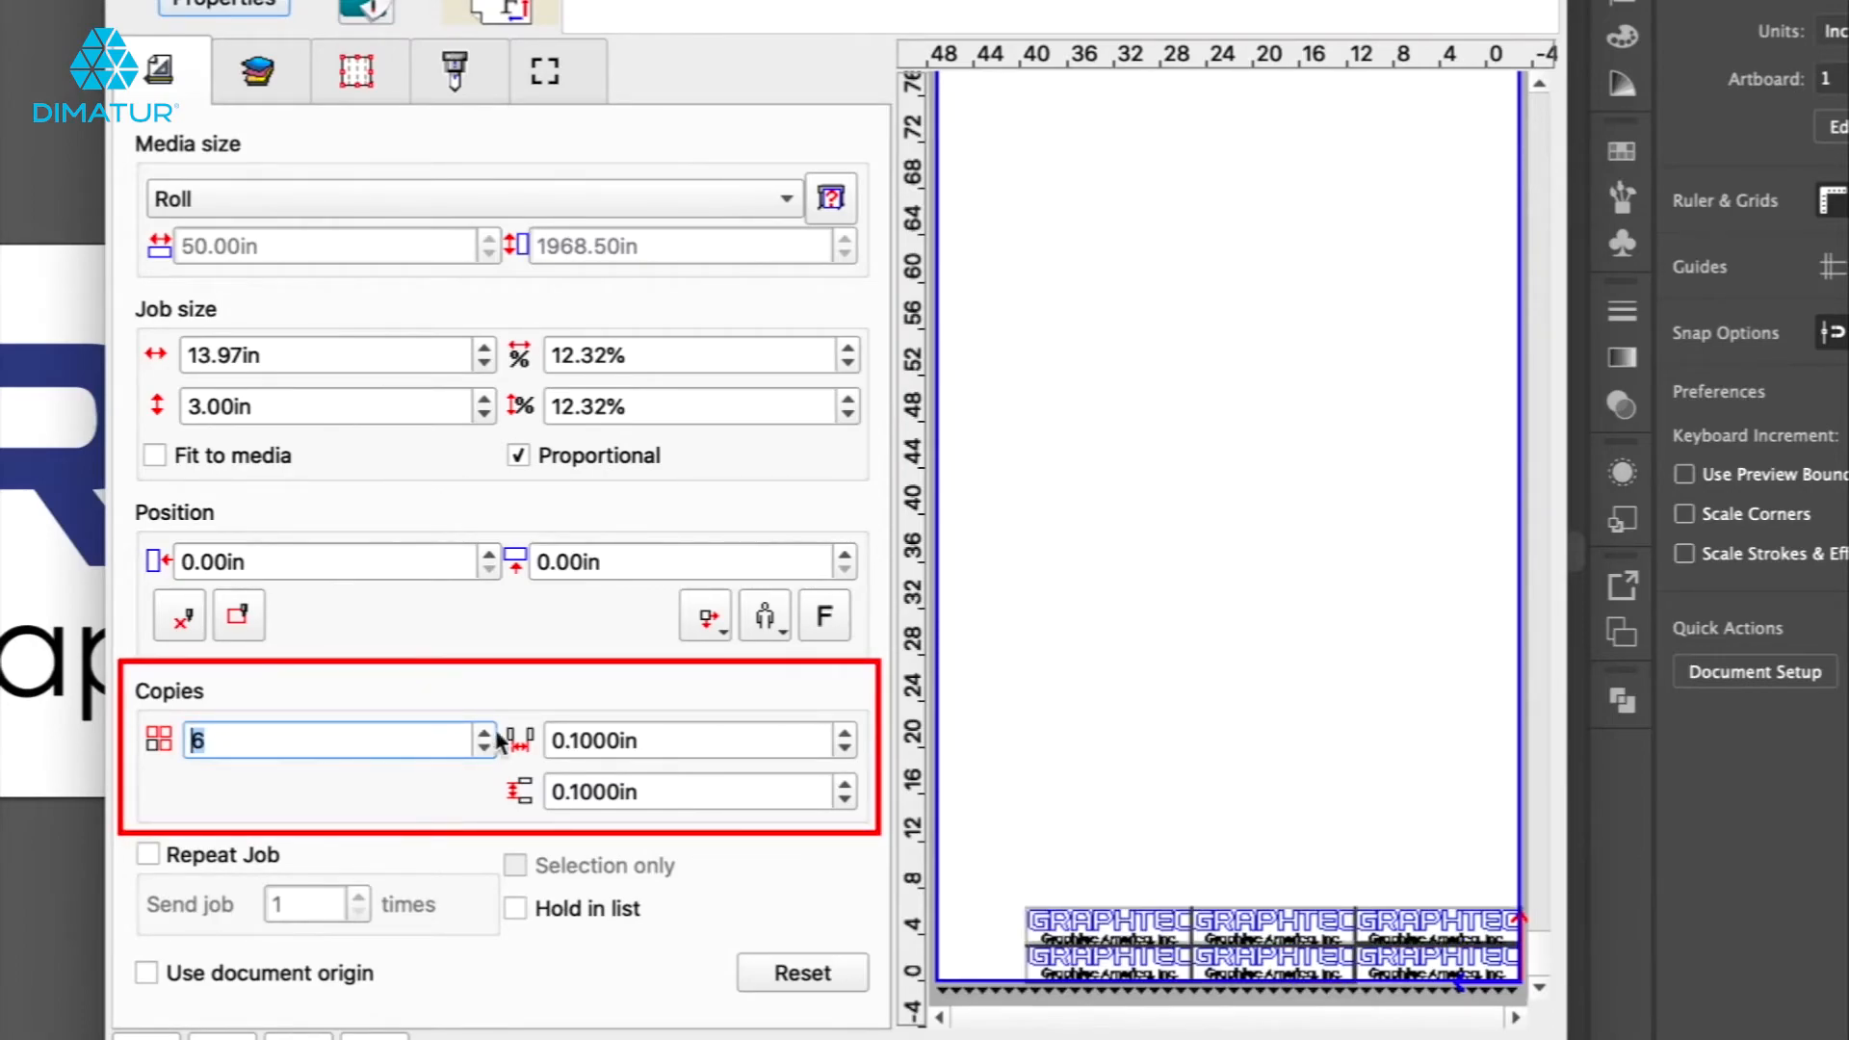
# Set the horizontal and vertical spacing between copies to 3.1 in.
pyautogui.click(845, 736)
pyautogui.click(845, 736)
pyautogui.click(846, 735)
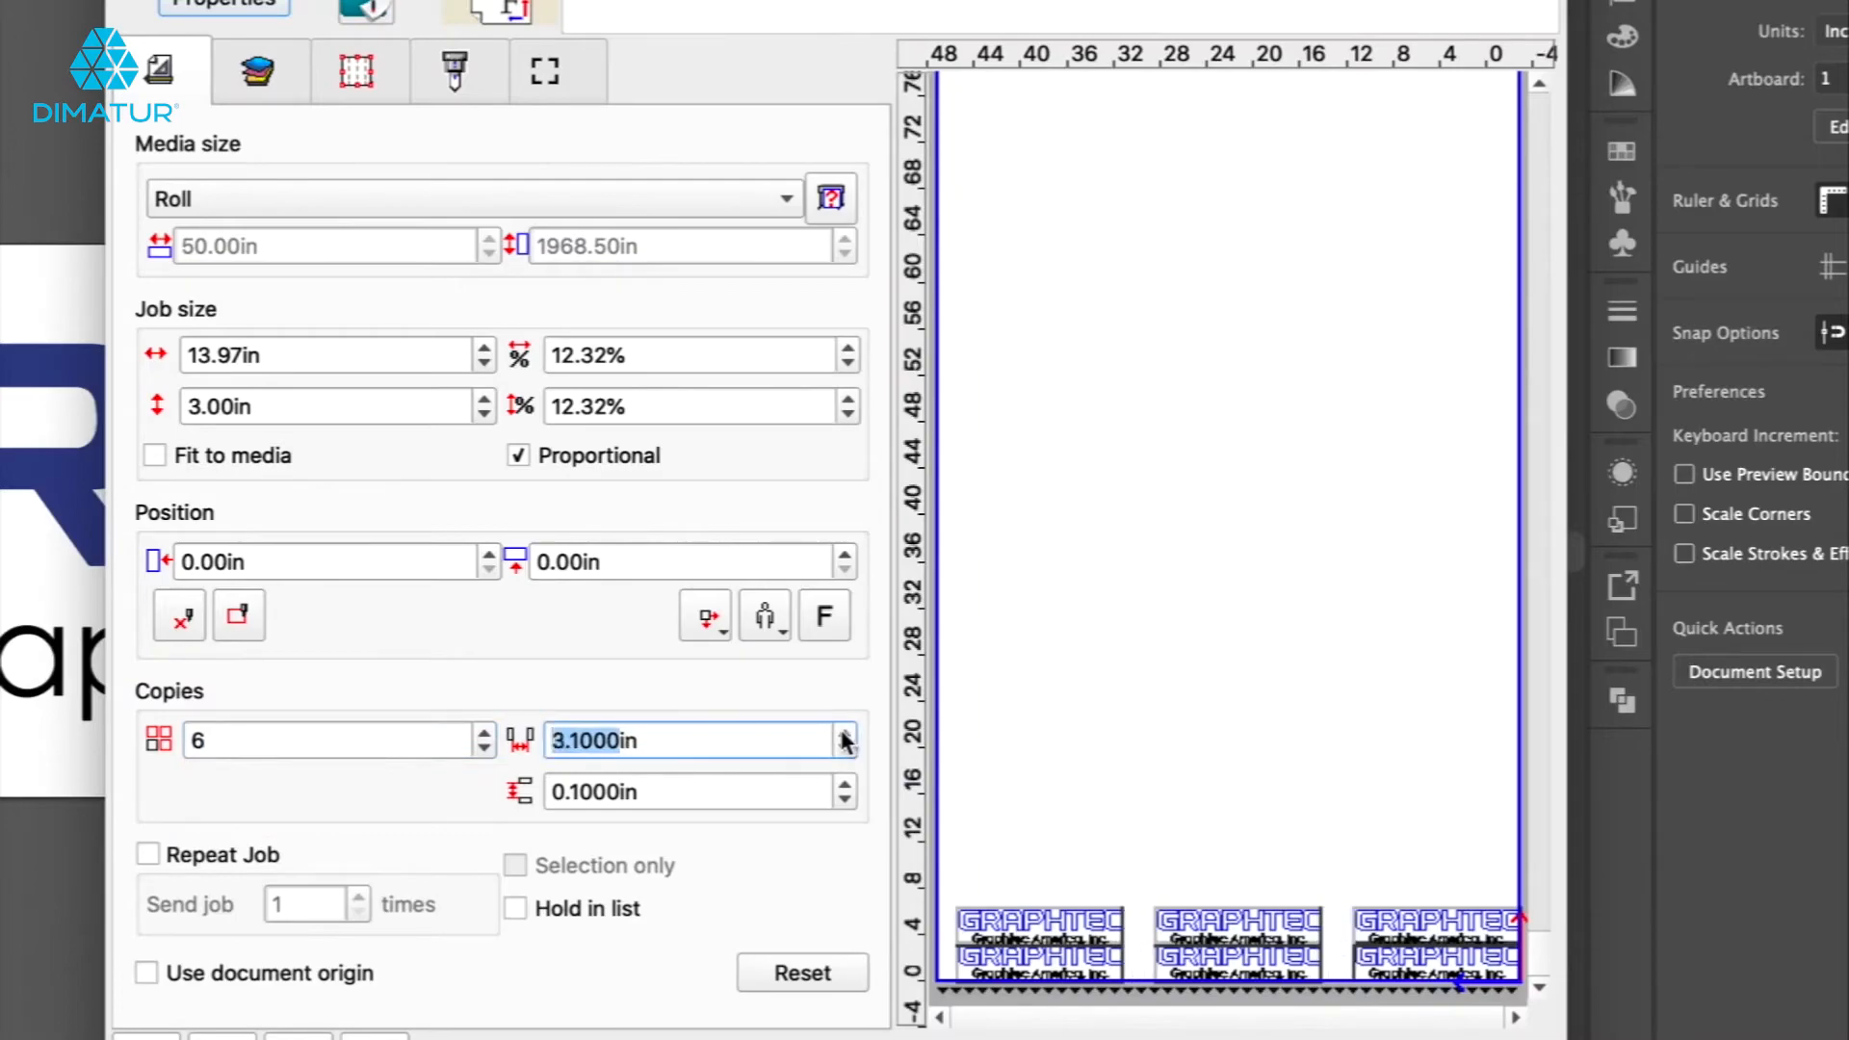
pyautogui.click(846, 736)
pyautogui.click(842, 749)
pyautogui.click(845, 785)
pyautogui.click(845, 785)
pyautogui.click(845, 785)
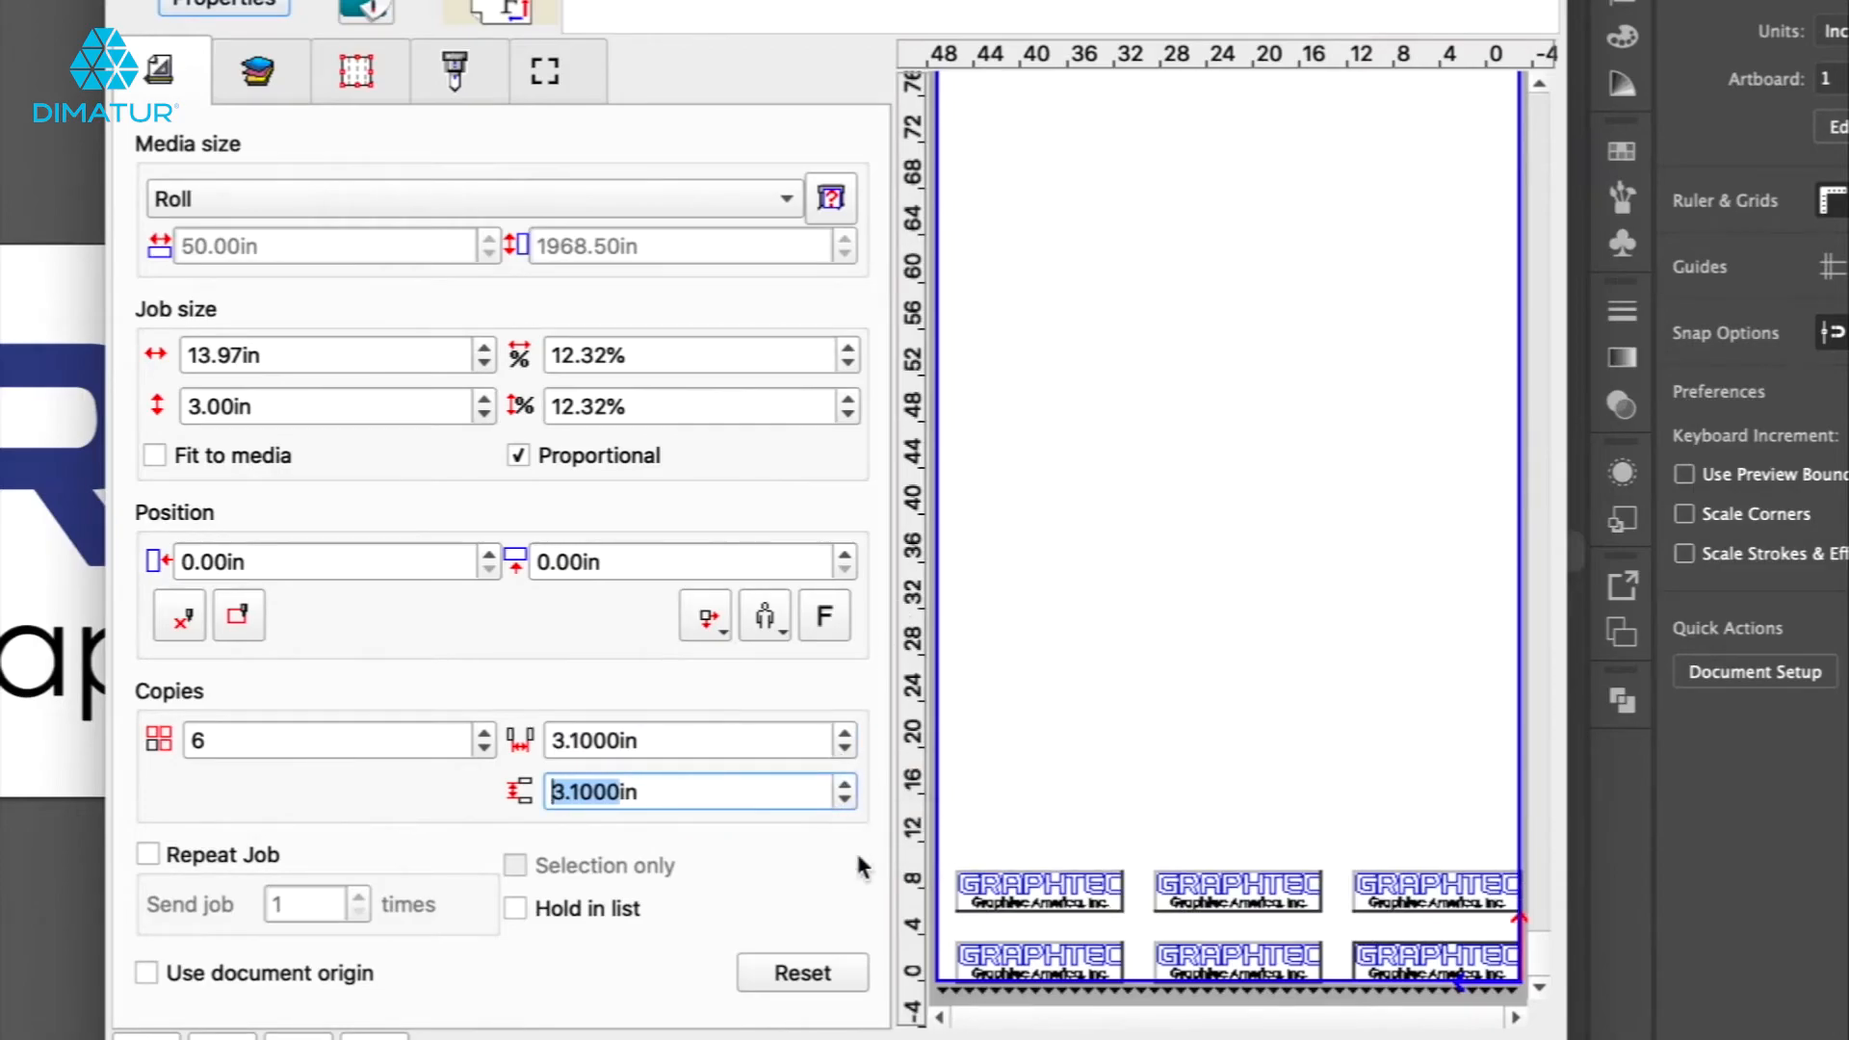
# Reset all cut/plot settings to defaults and close the dialog.
pyautogui.click(786, 974)
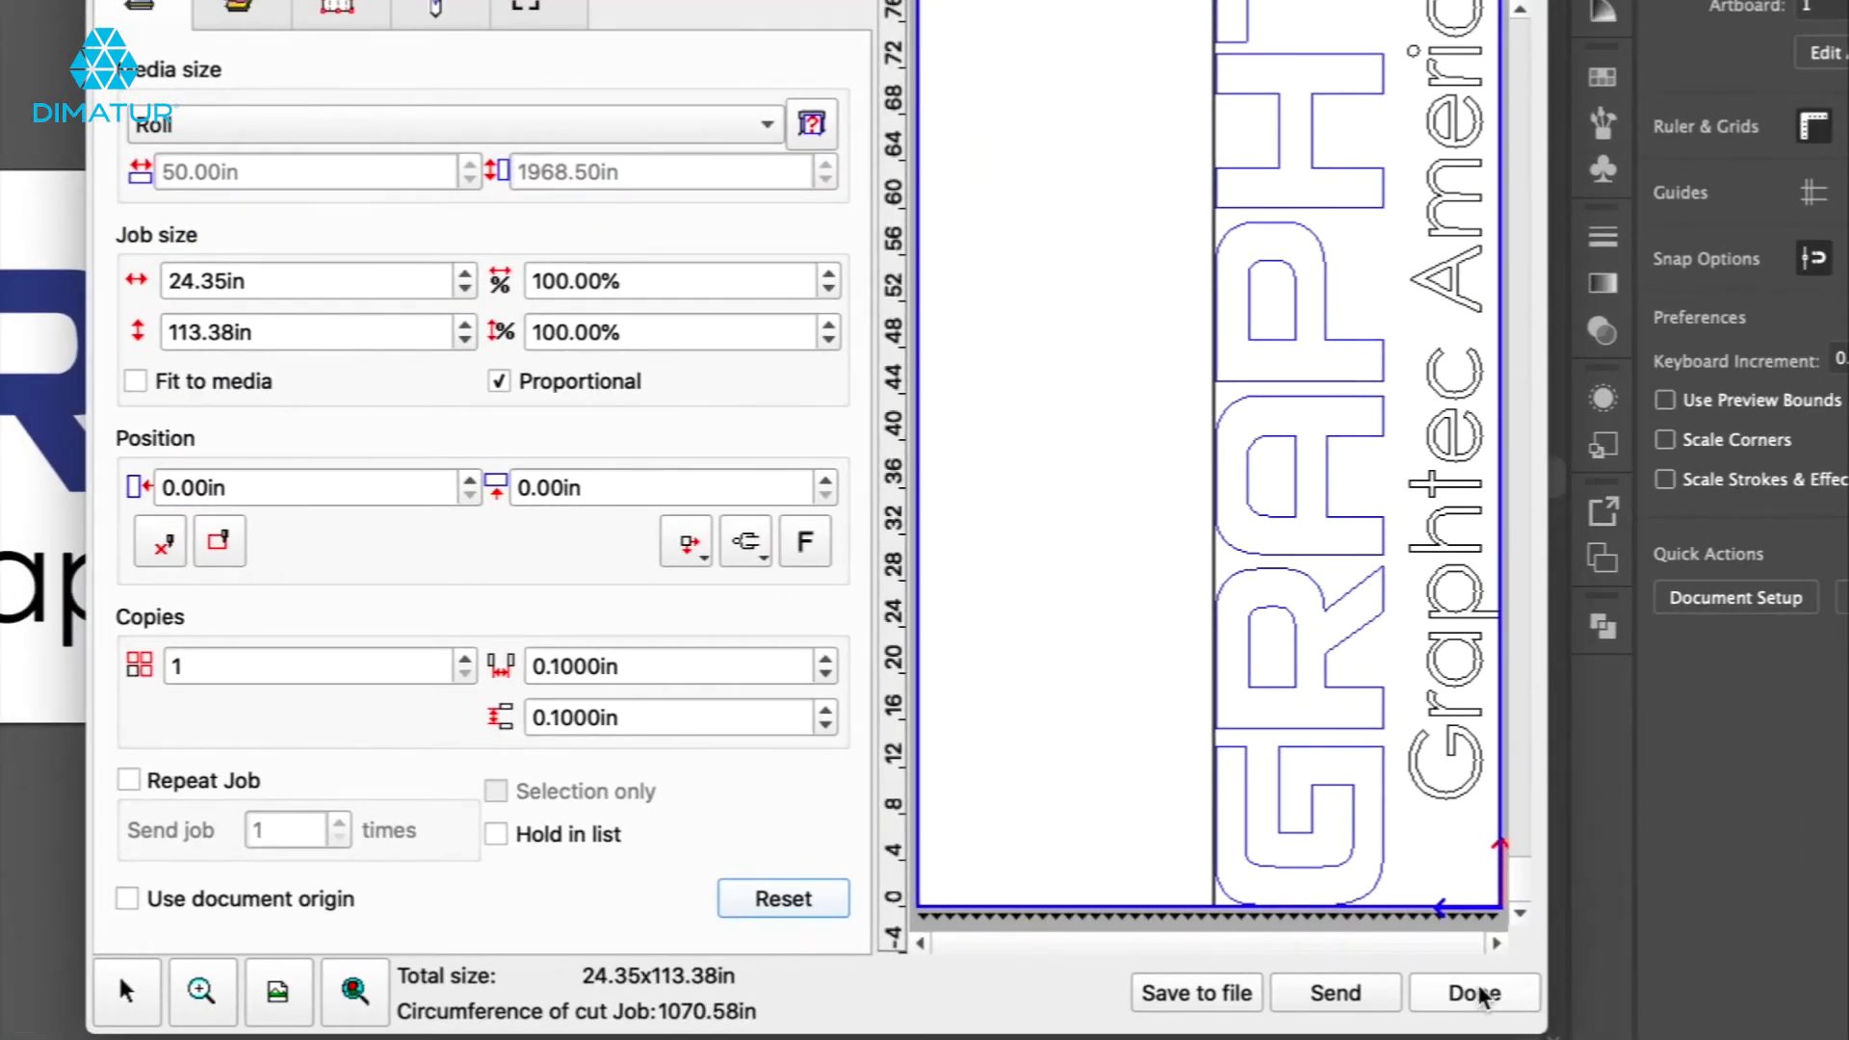
pyautogui.click(1480, 995)
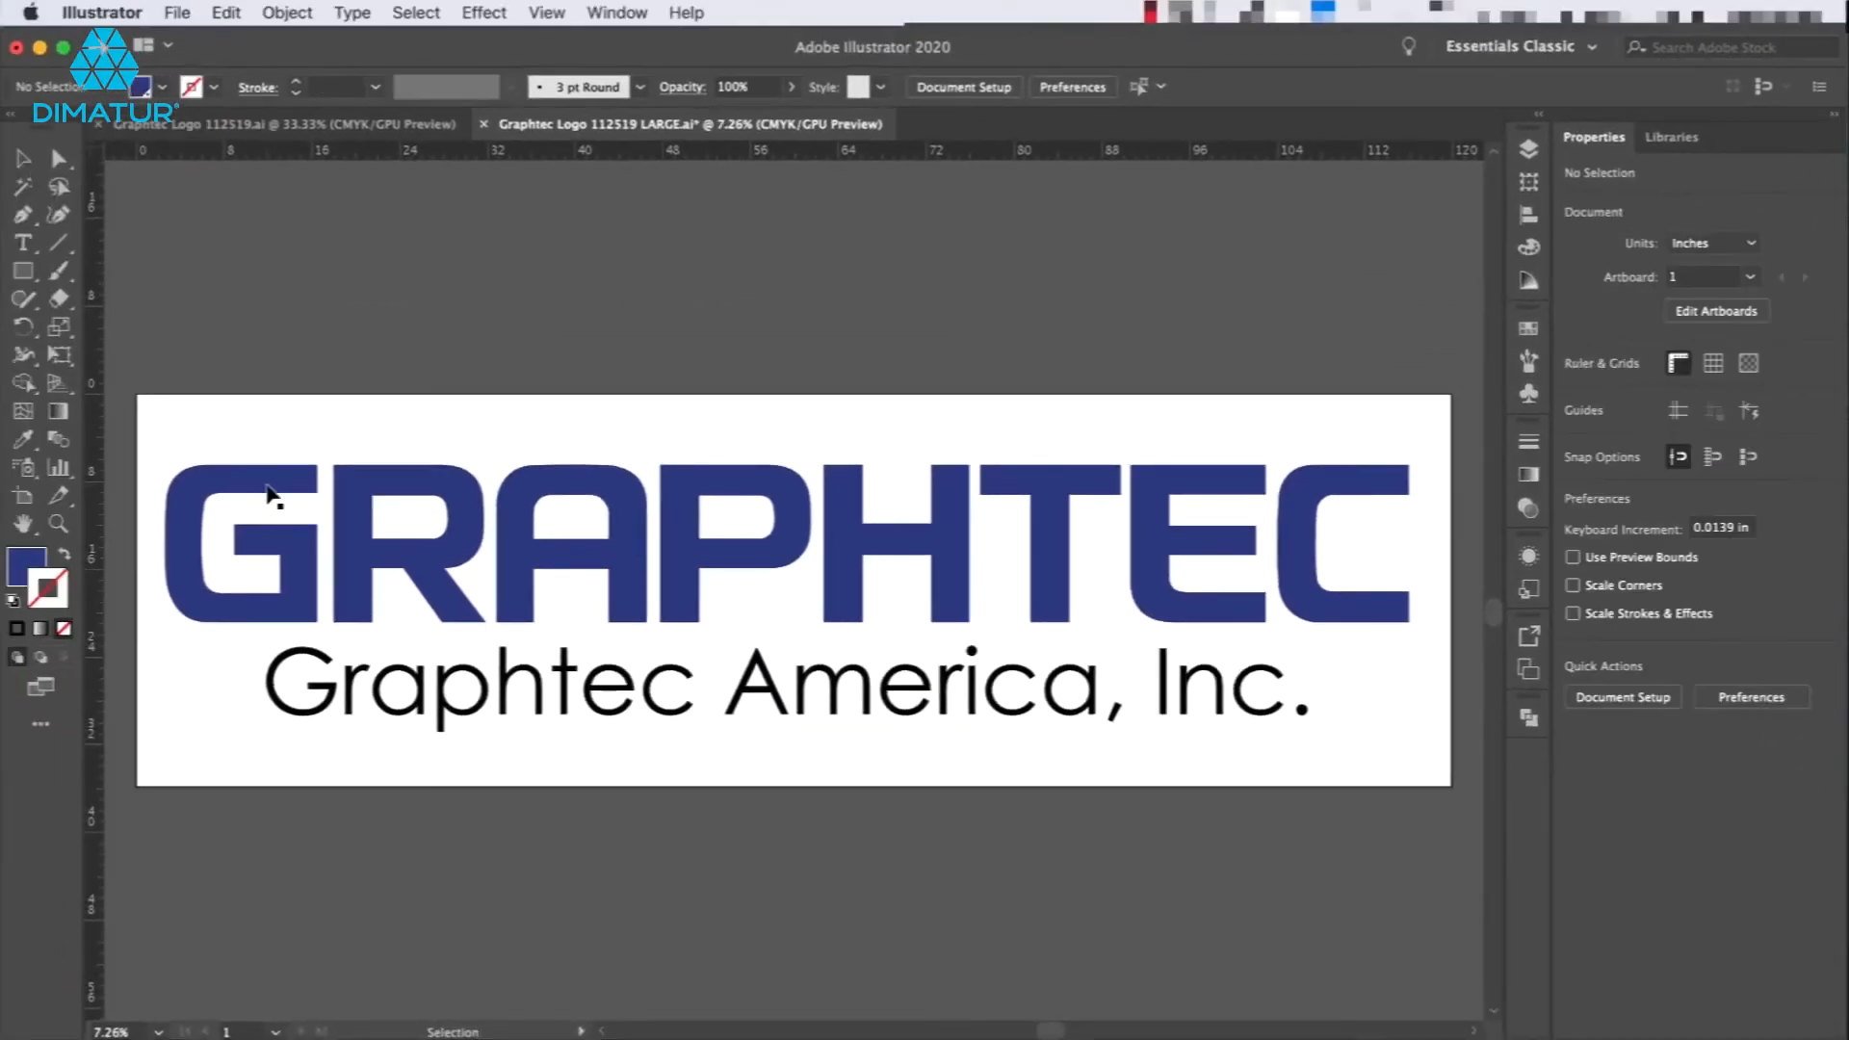
# Open Cut/Plot from Cutting Master 4 with the letter G selected, then turn off Selection only.
pyautogui.click(268, 492)
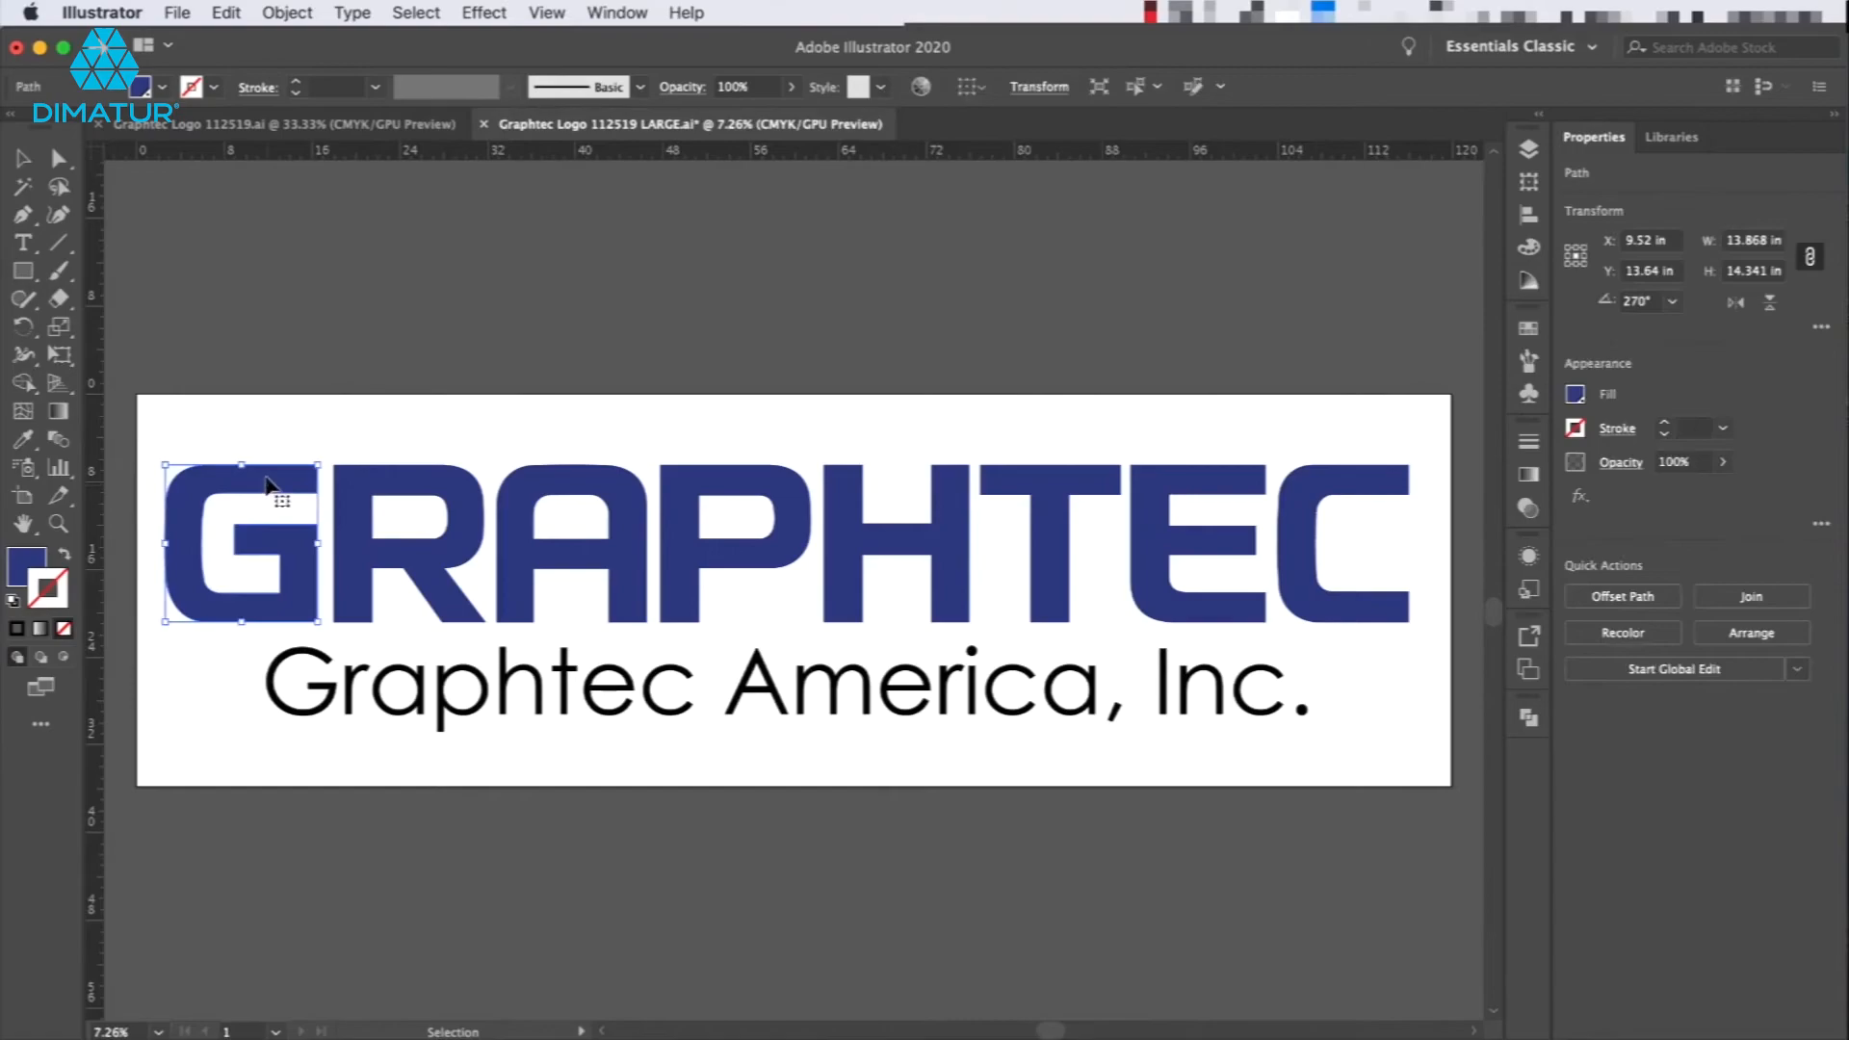
pyautogui.click(166, 11)
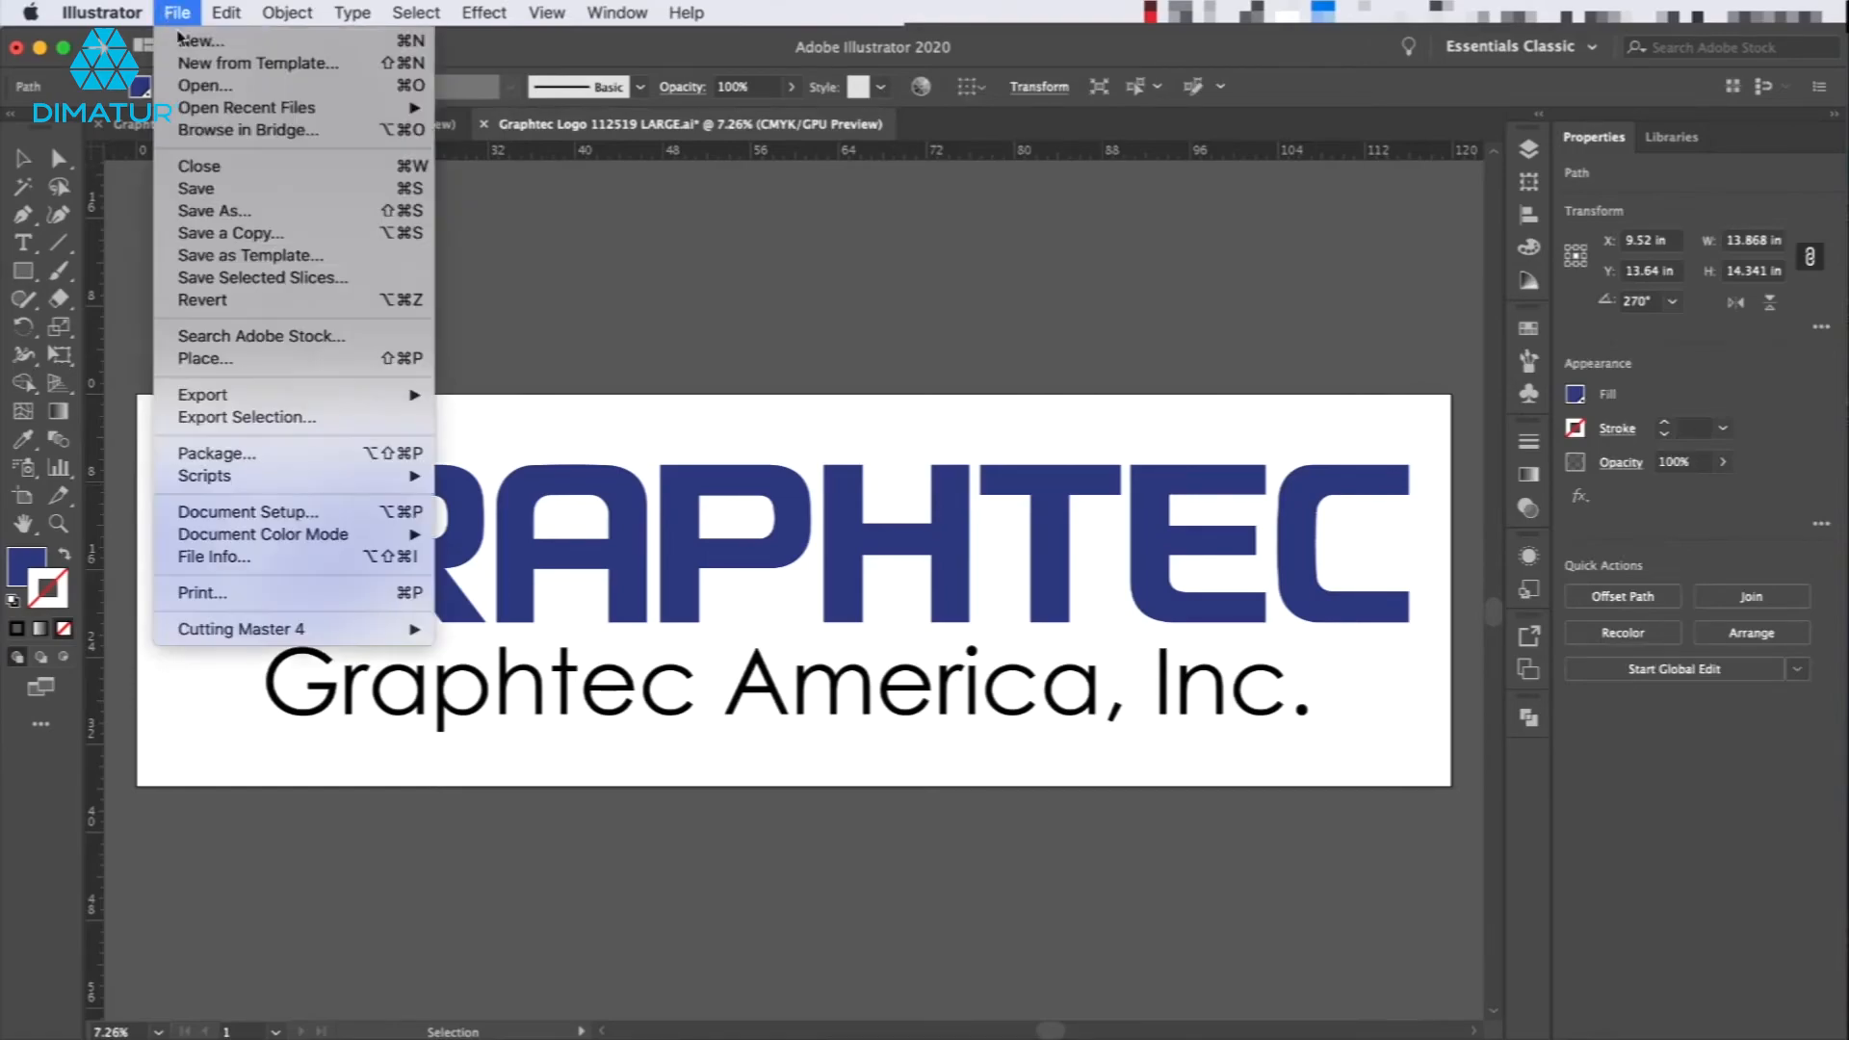
pyautogui.moveTo(385, 628)
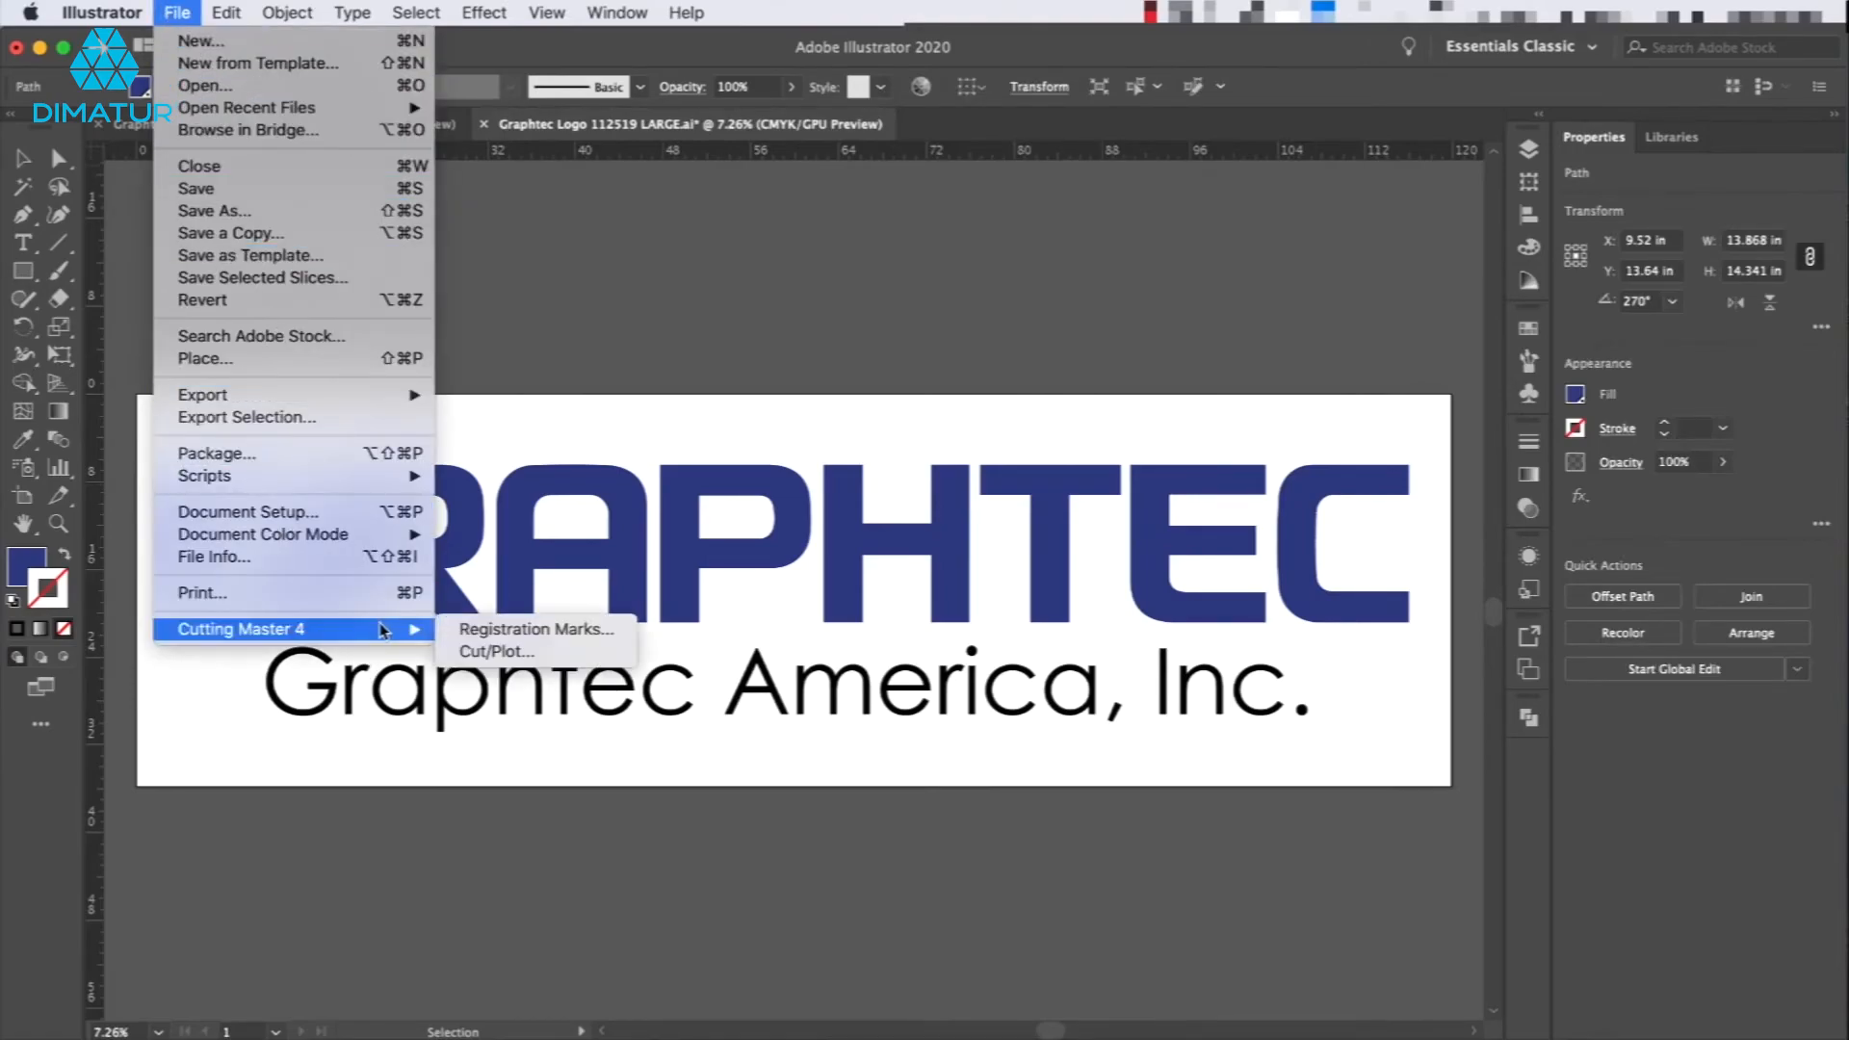
pyautogui.click(486, 652)
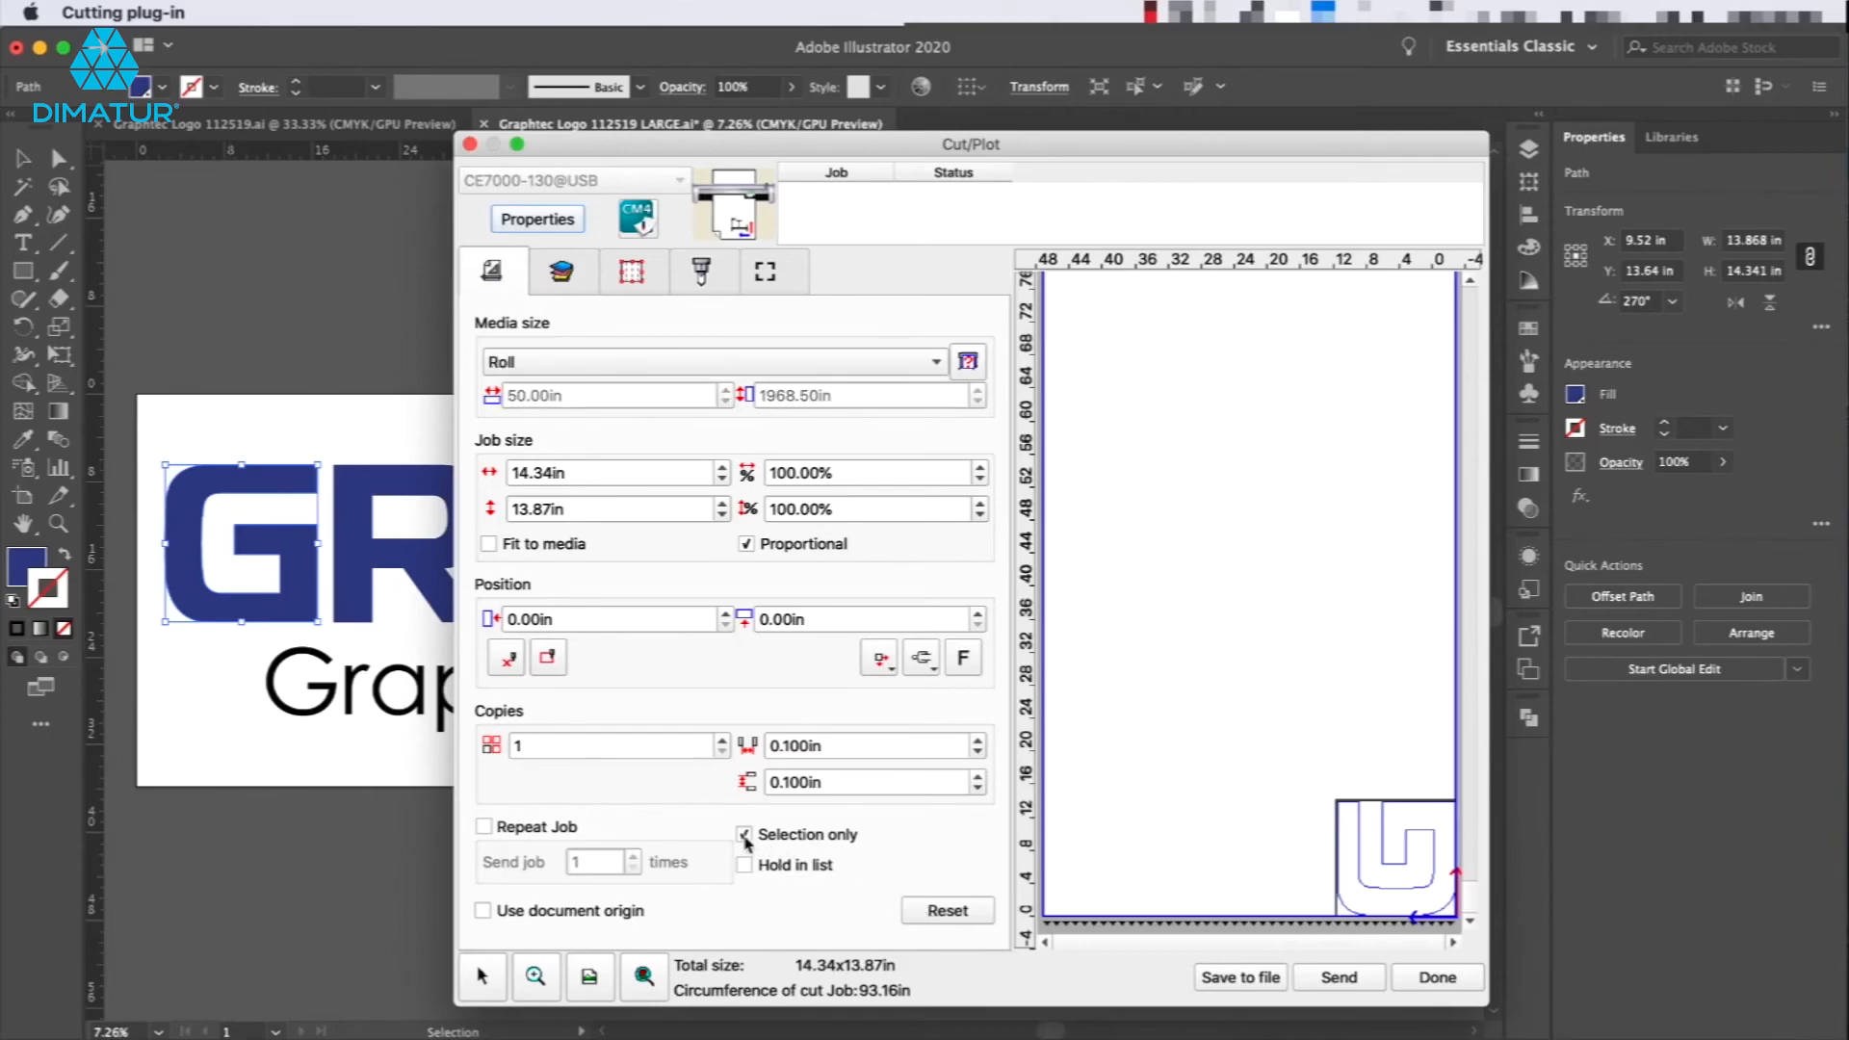
pyautogui.click(744, 836)
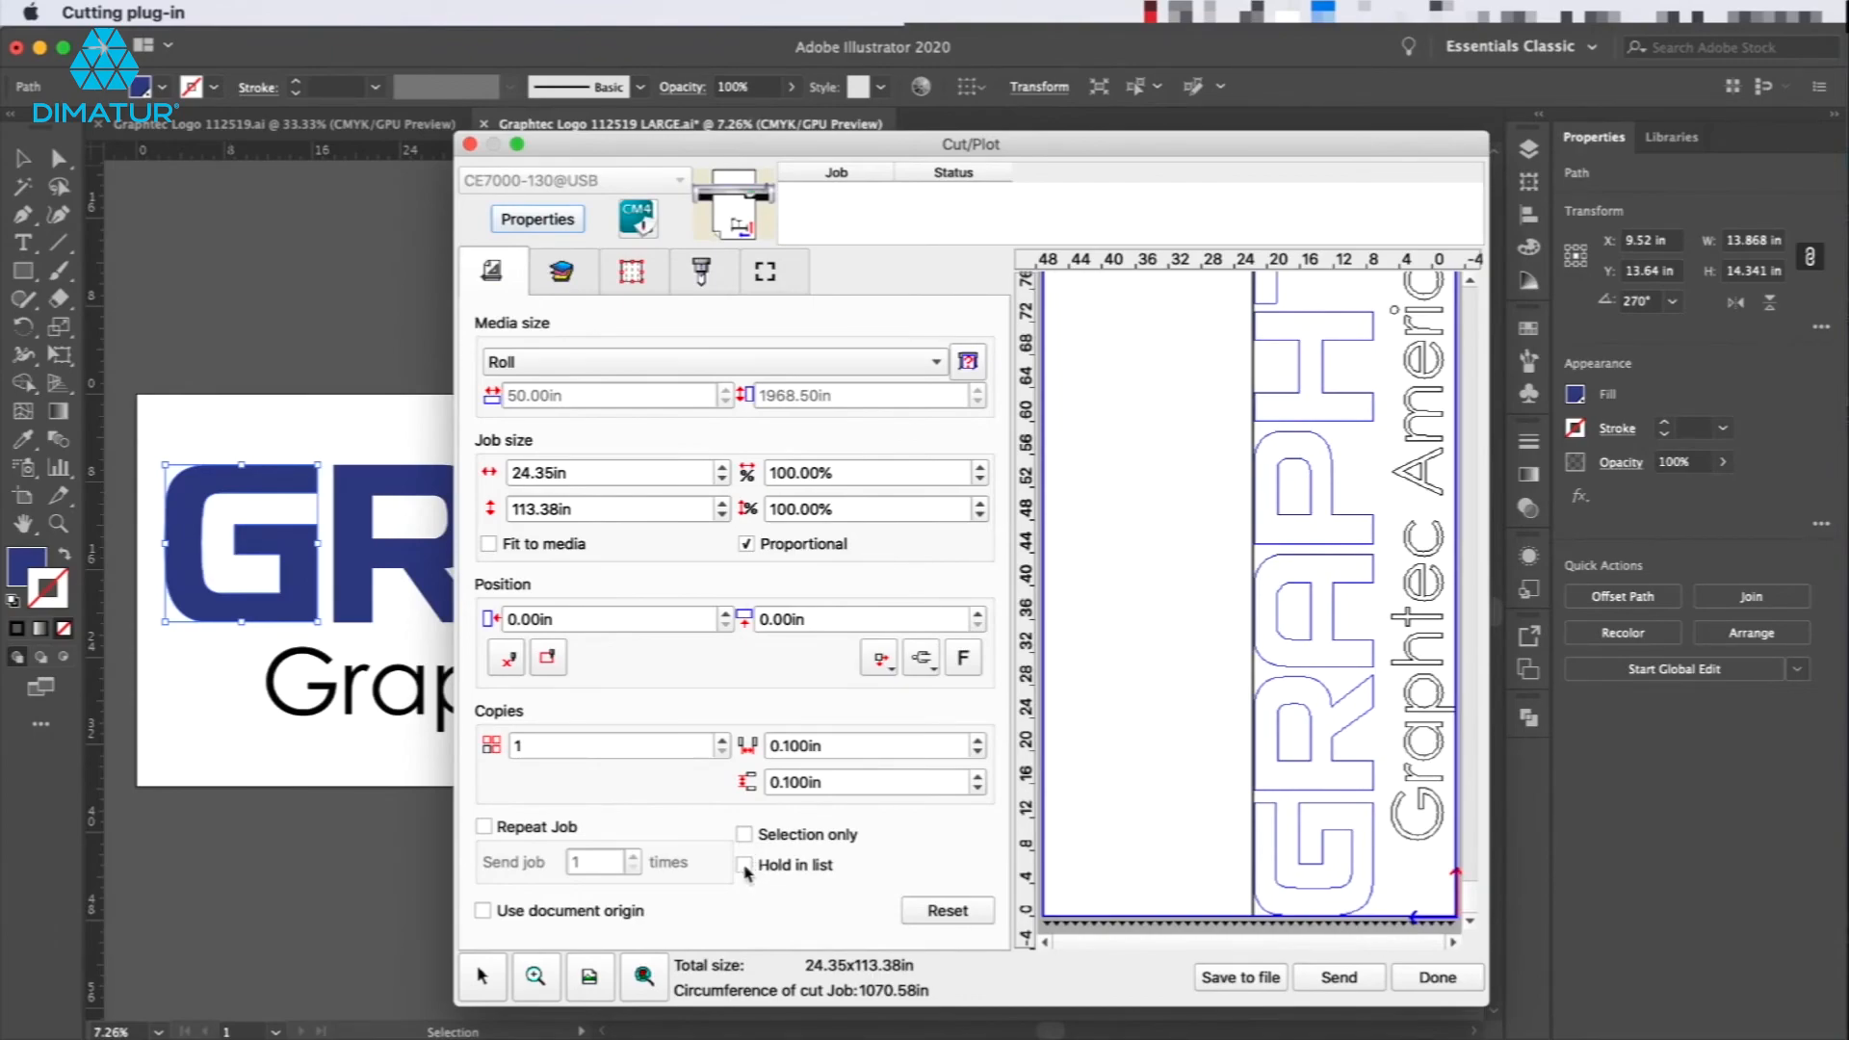
# Examine the cut preview by switching between the preview's view and zoom options and zooming into the letter G.
pyautogui.click(744, 864)
pyautogui.click(744, 864)
pyautogui.click(648, 978)
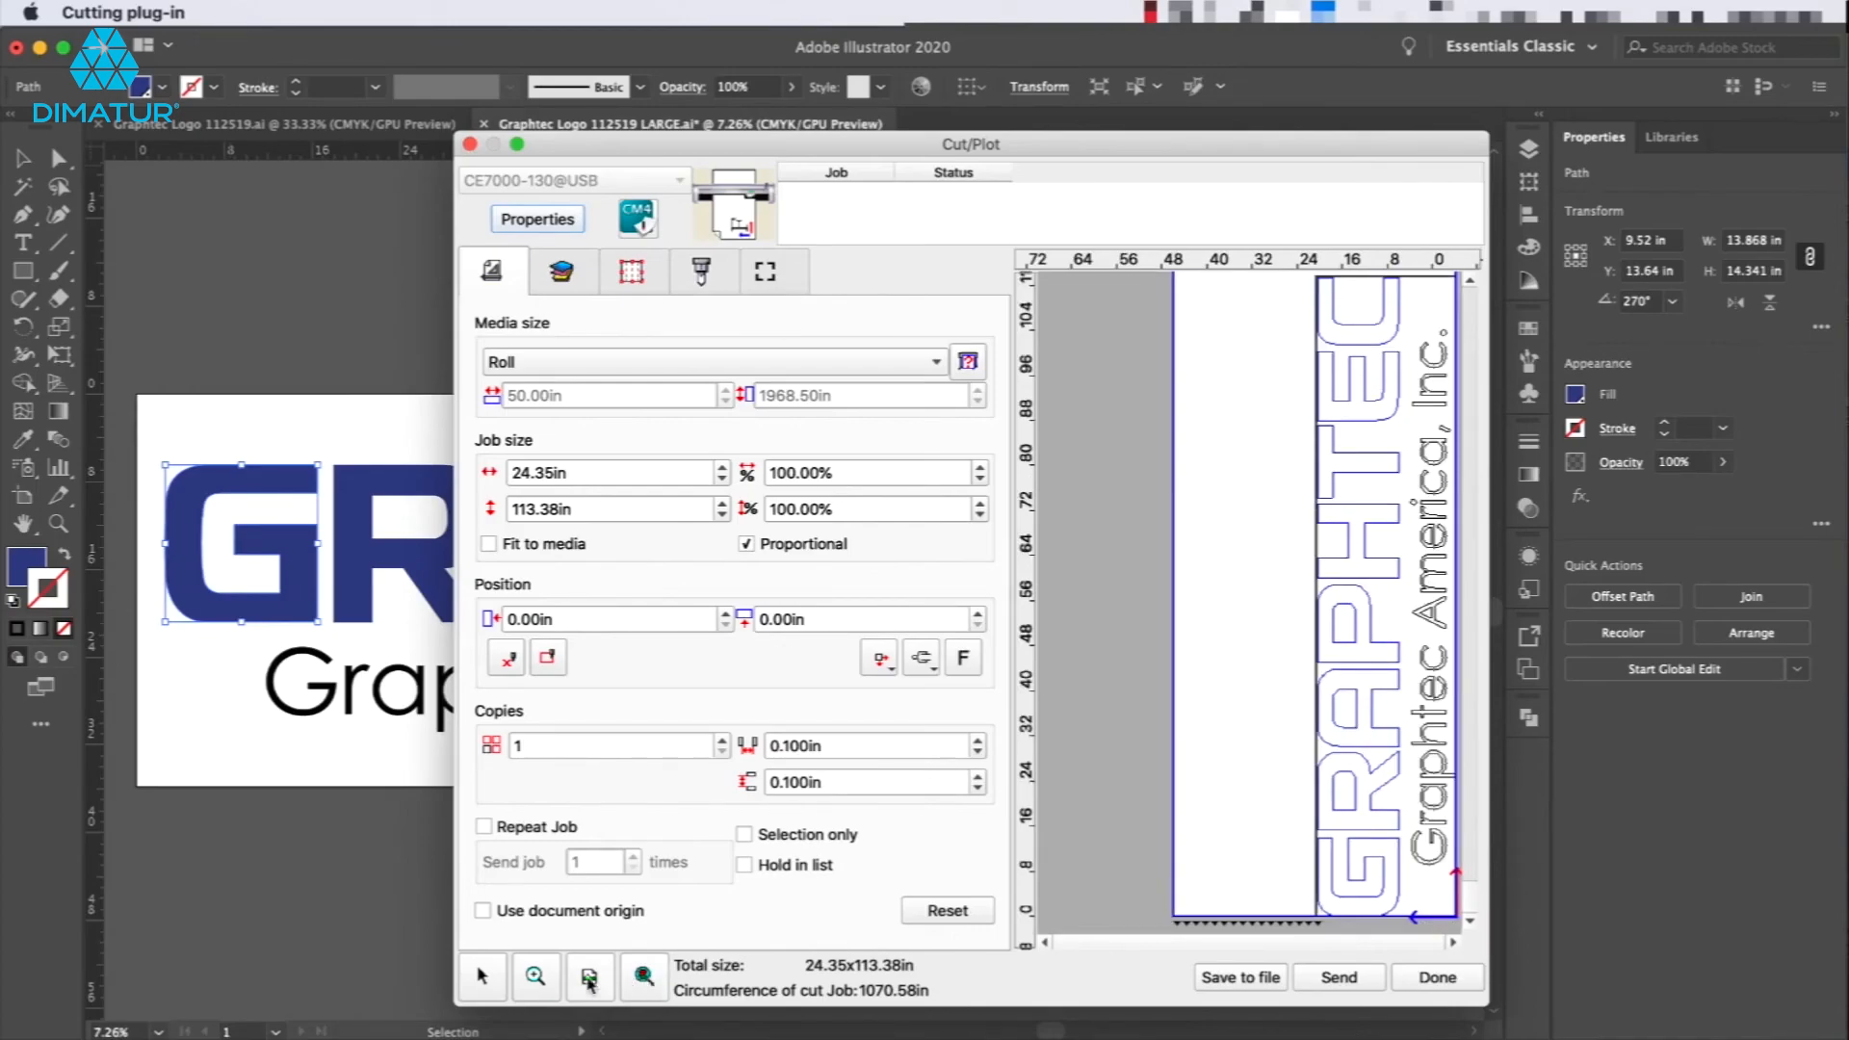
pyautogui.click(589, 978)
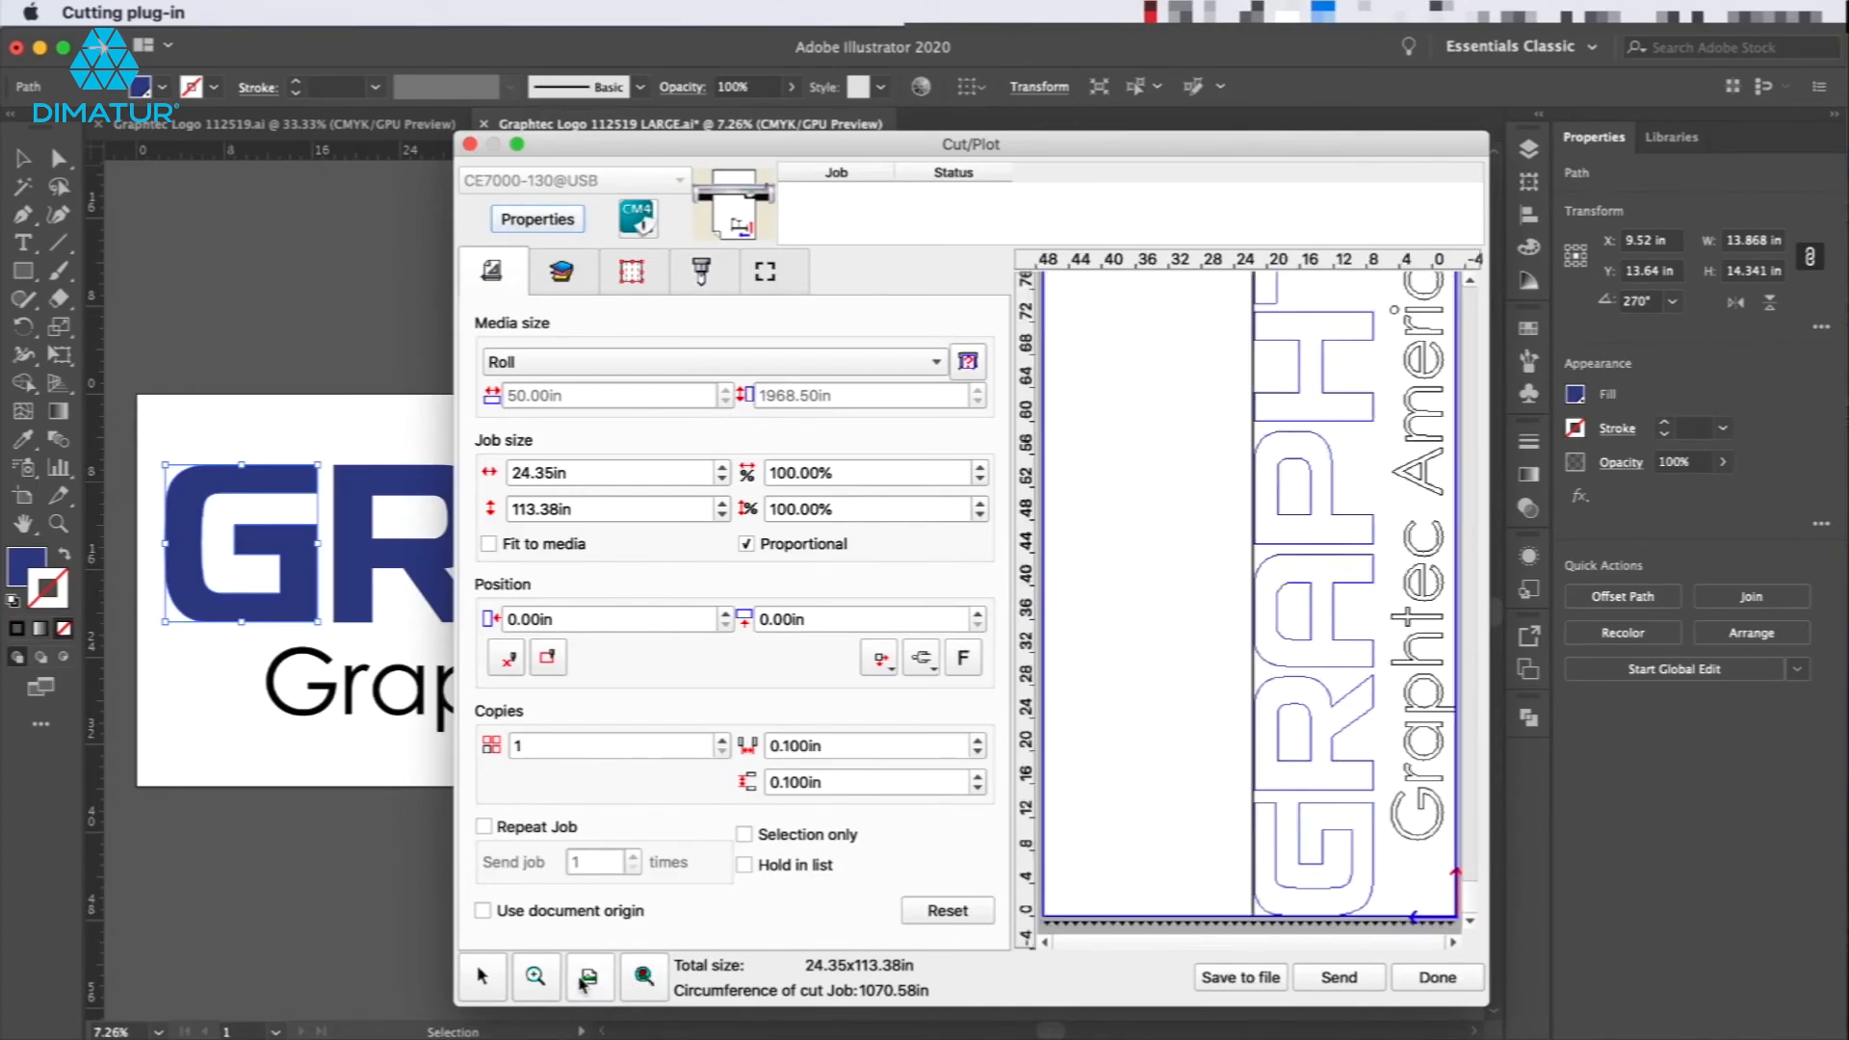
pyautogui.click(536, 976)
pyautogui.moveTo(1196, 769); pyautogui.dragTo(1397, 905)
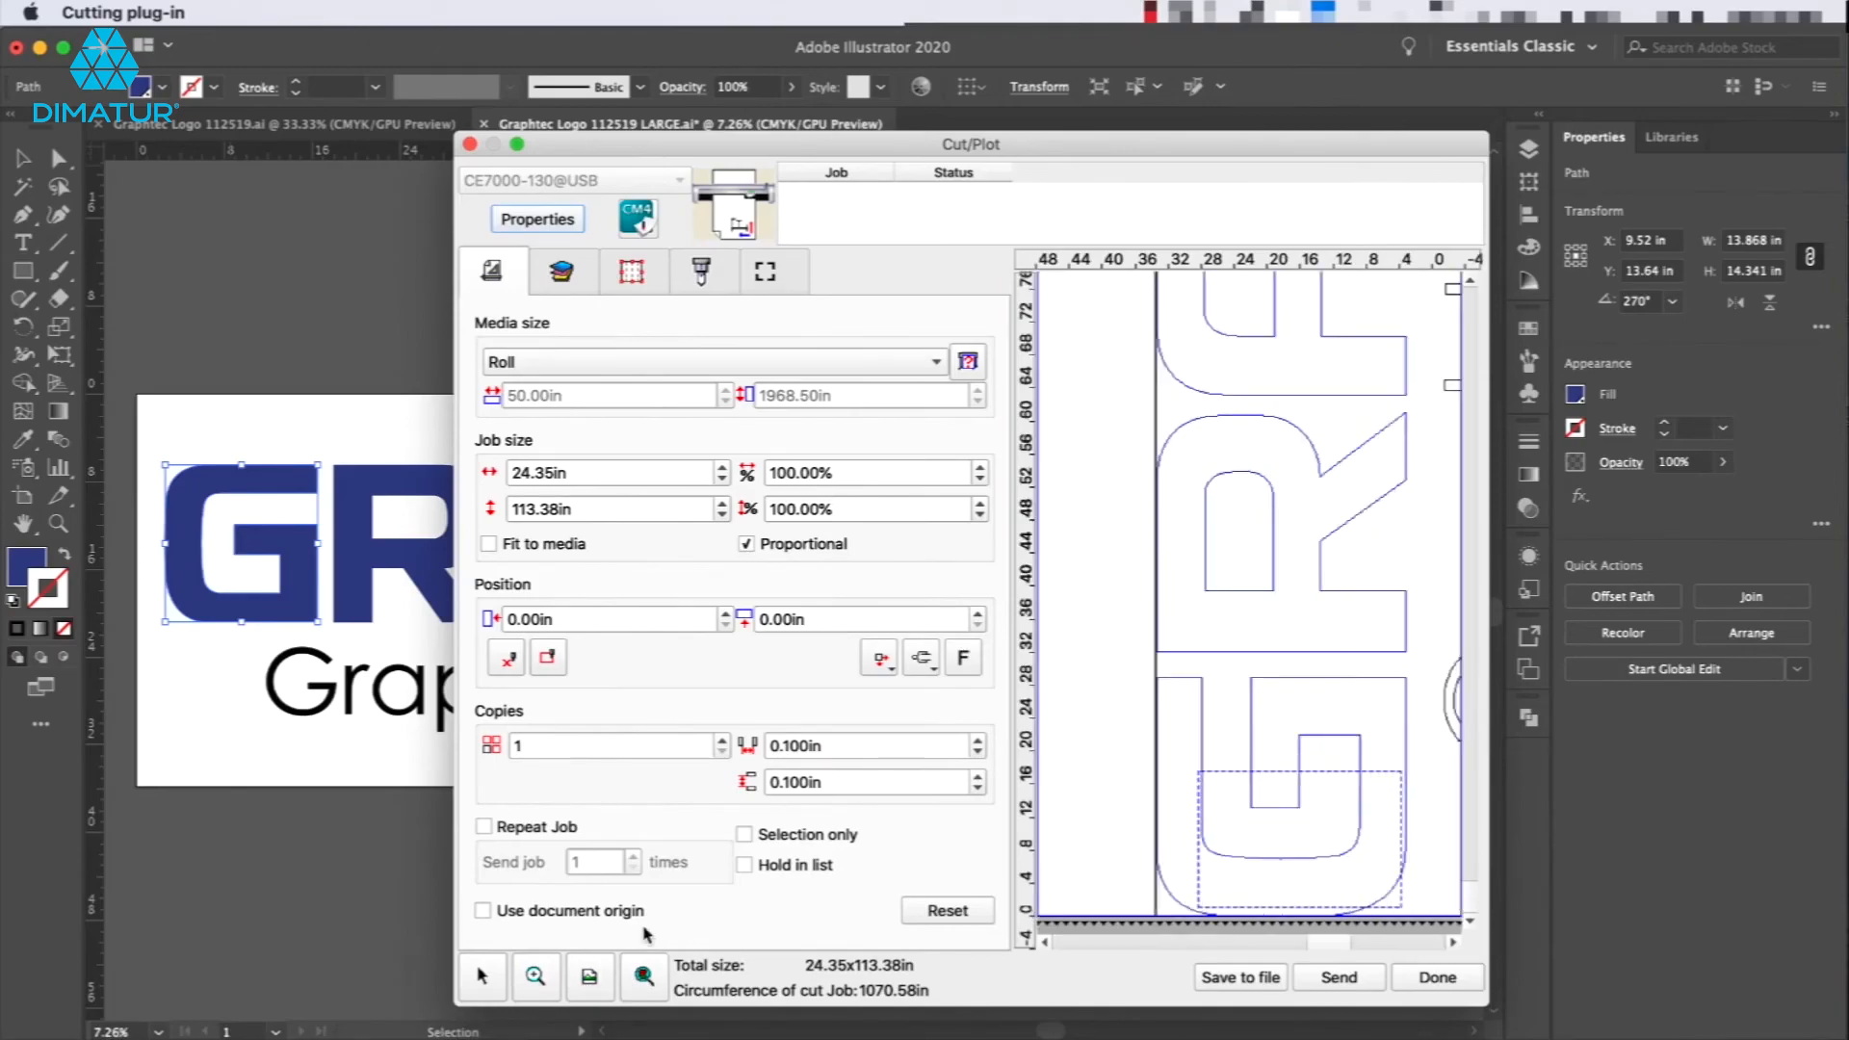
pyautogui.click(644, 977)
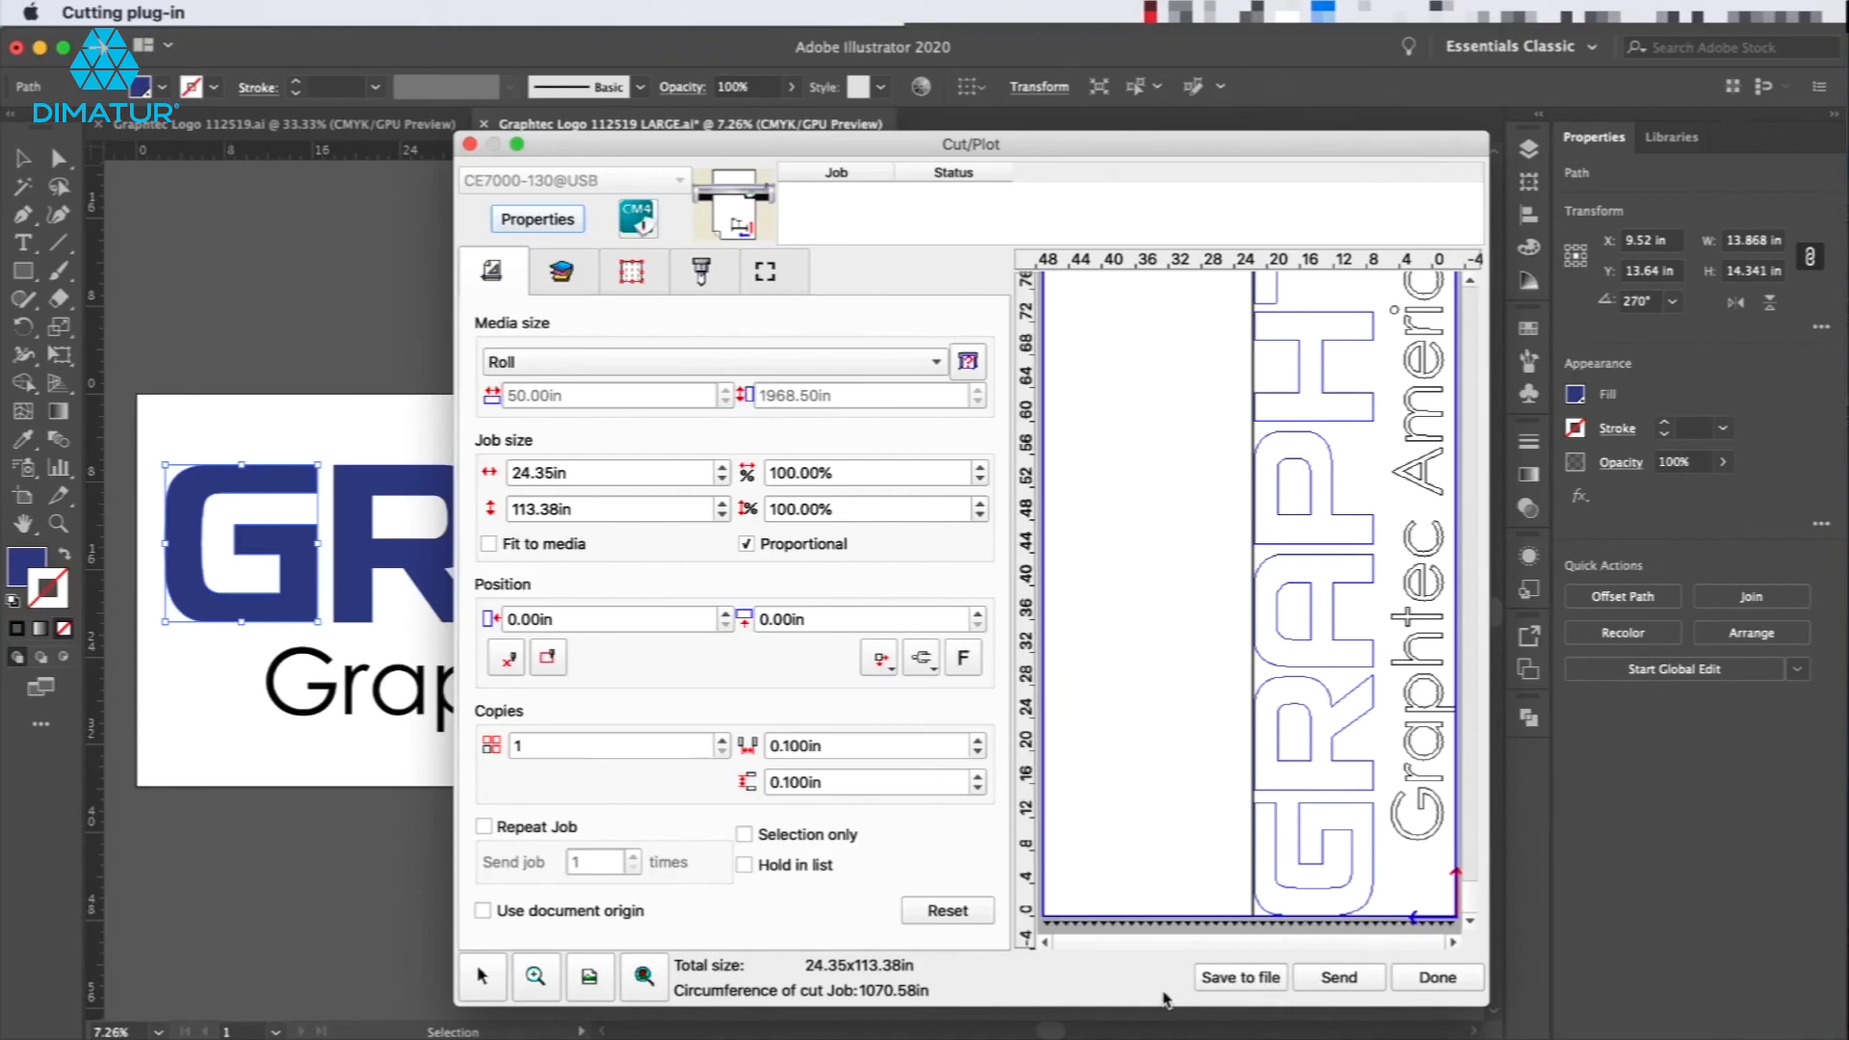
# Turn on Hold in list and send the job to the Cutting Master 4 hold queue.
pyautogui.click(744, 865)
pyautogui.click(1354, 978)
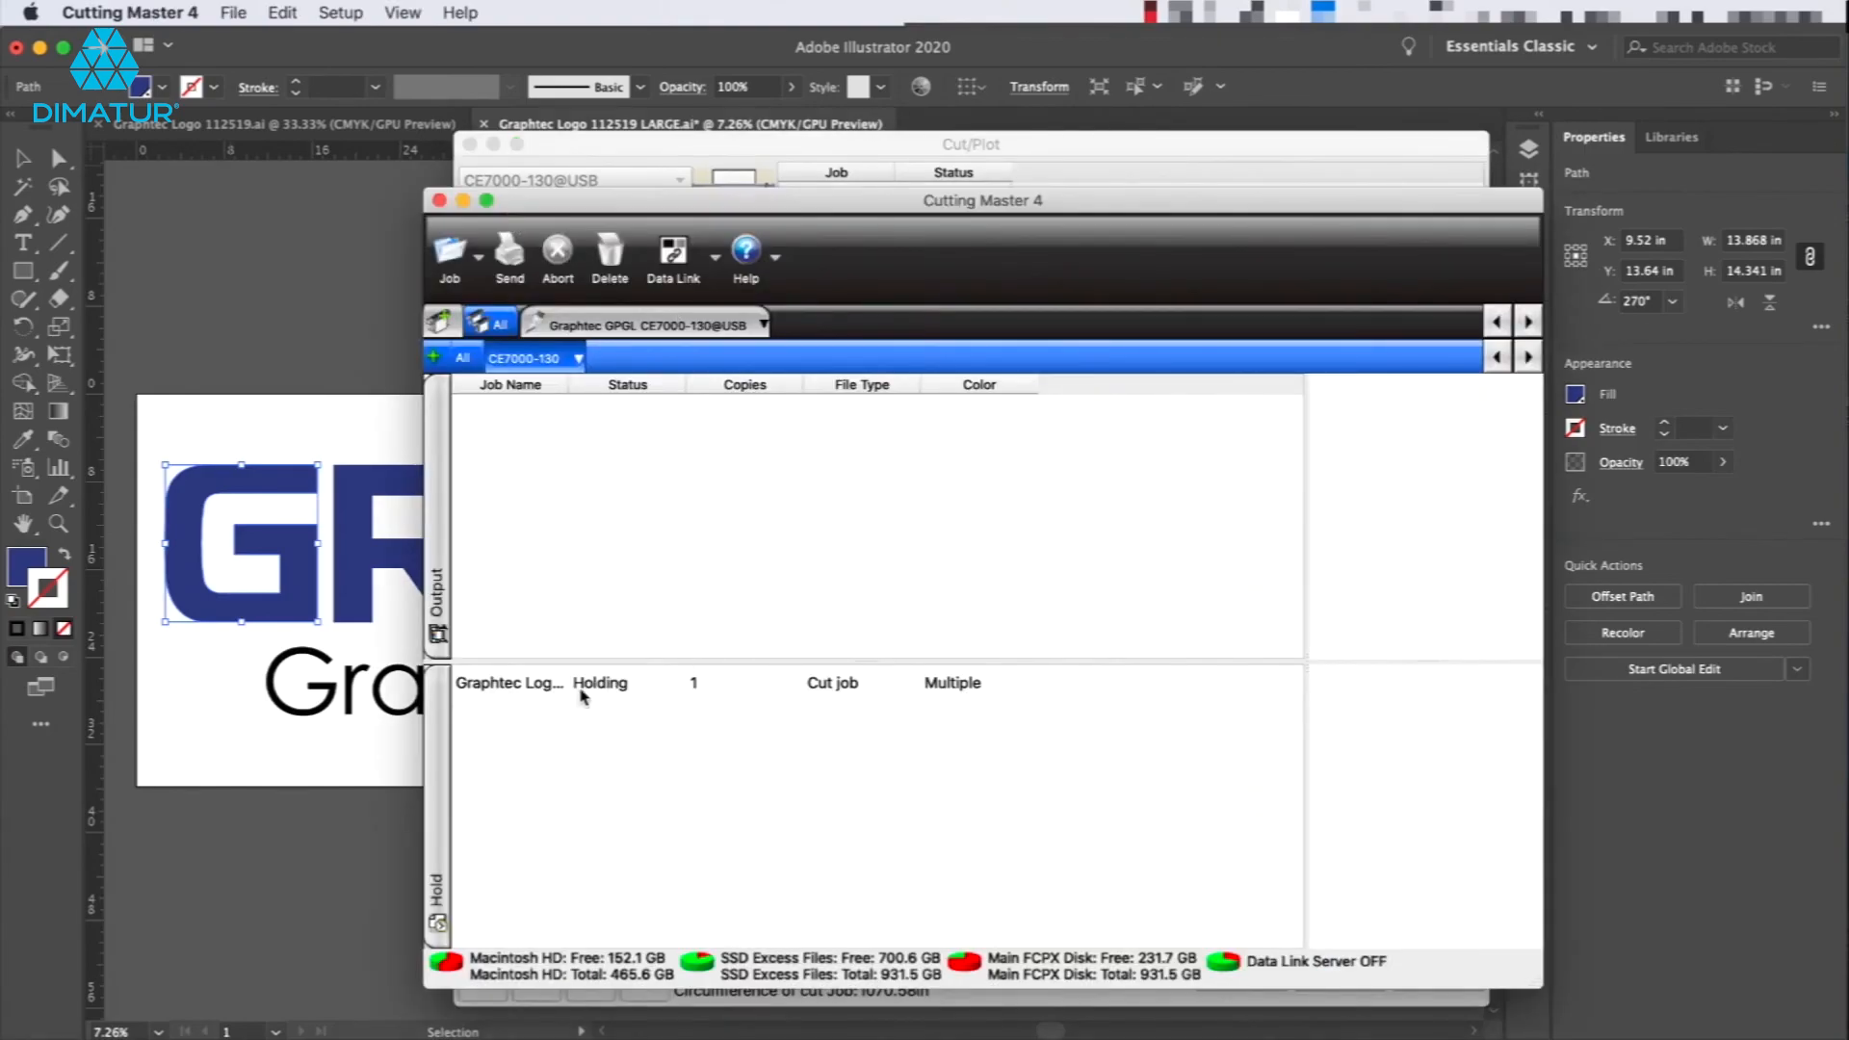
# Select the held Graphtec Logo job, send it to the cutter, and bring the Cut/Plot window back to the front.
pyautogui.click(596, 687)
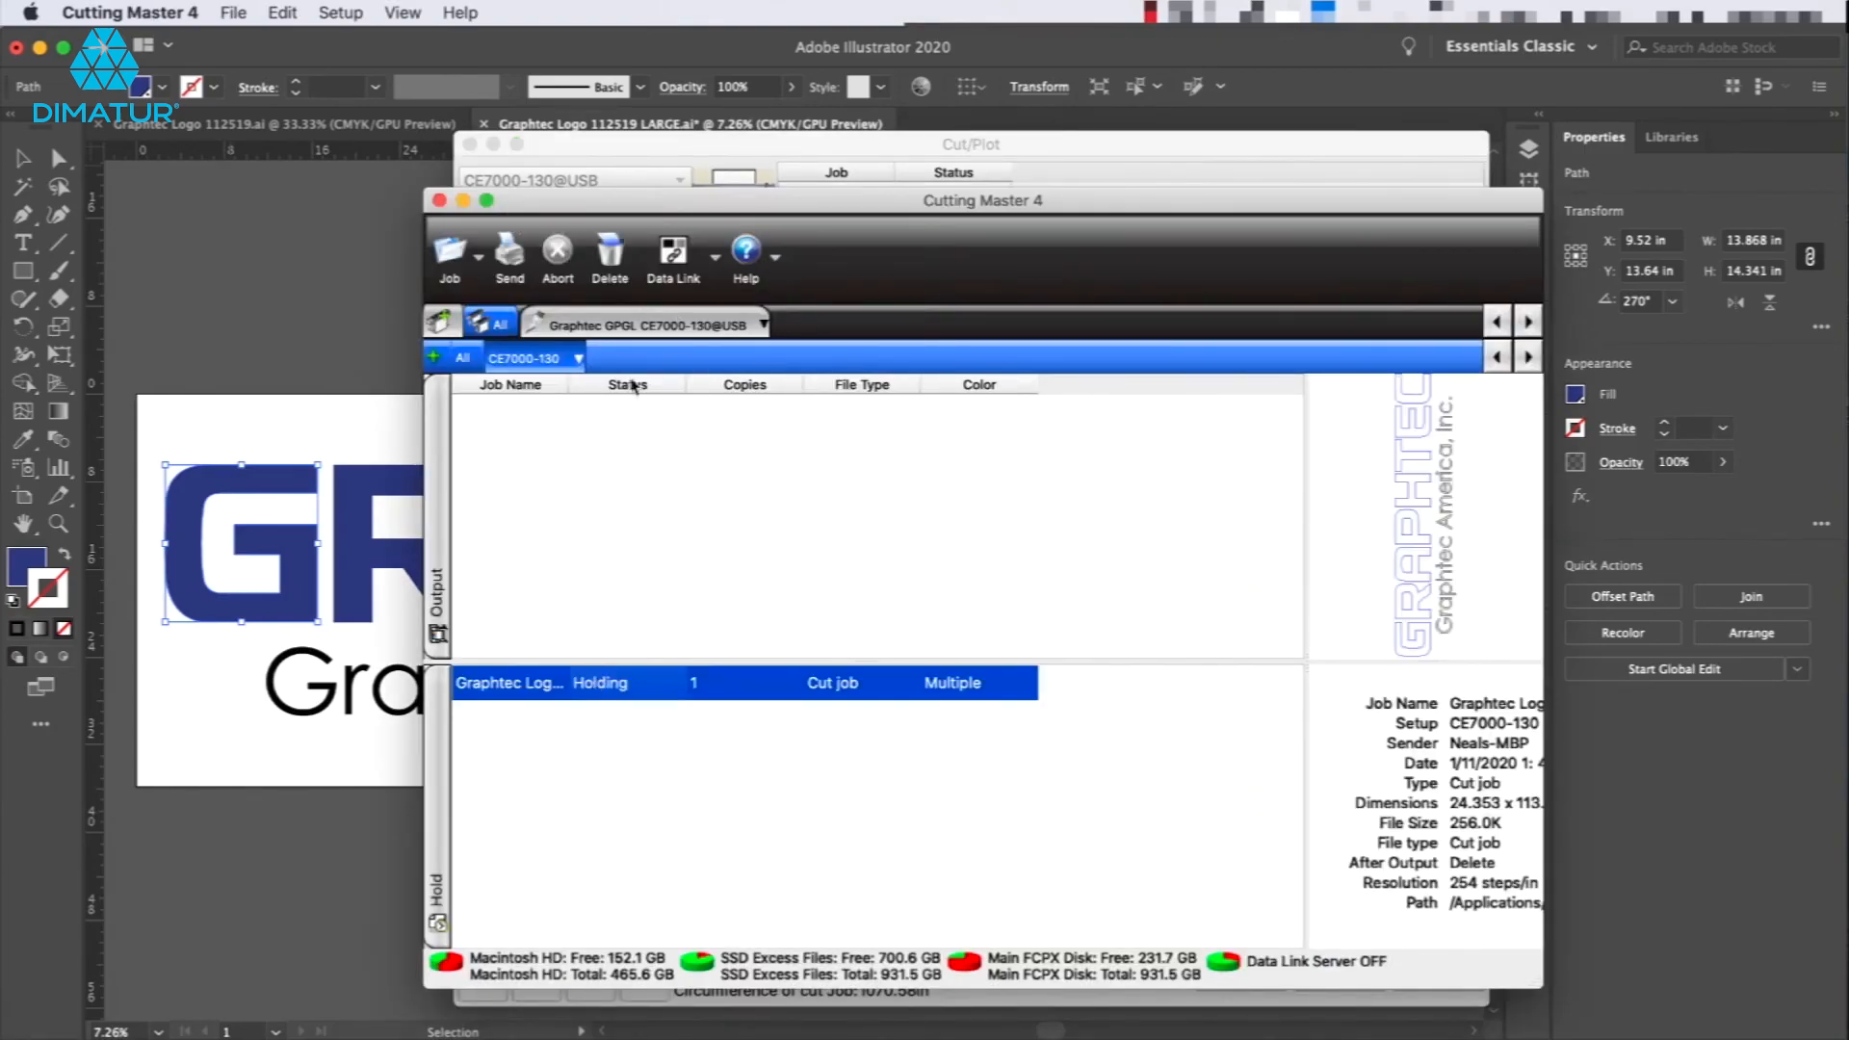
pyautogui.click(510, 259)
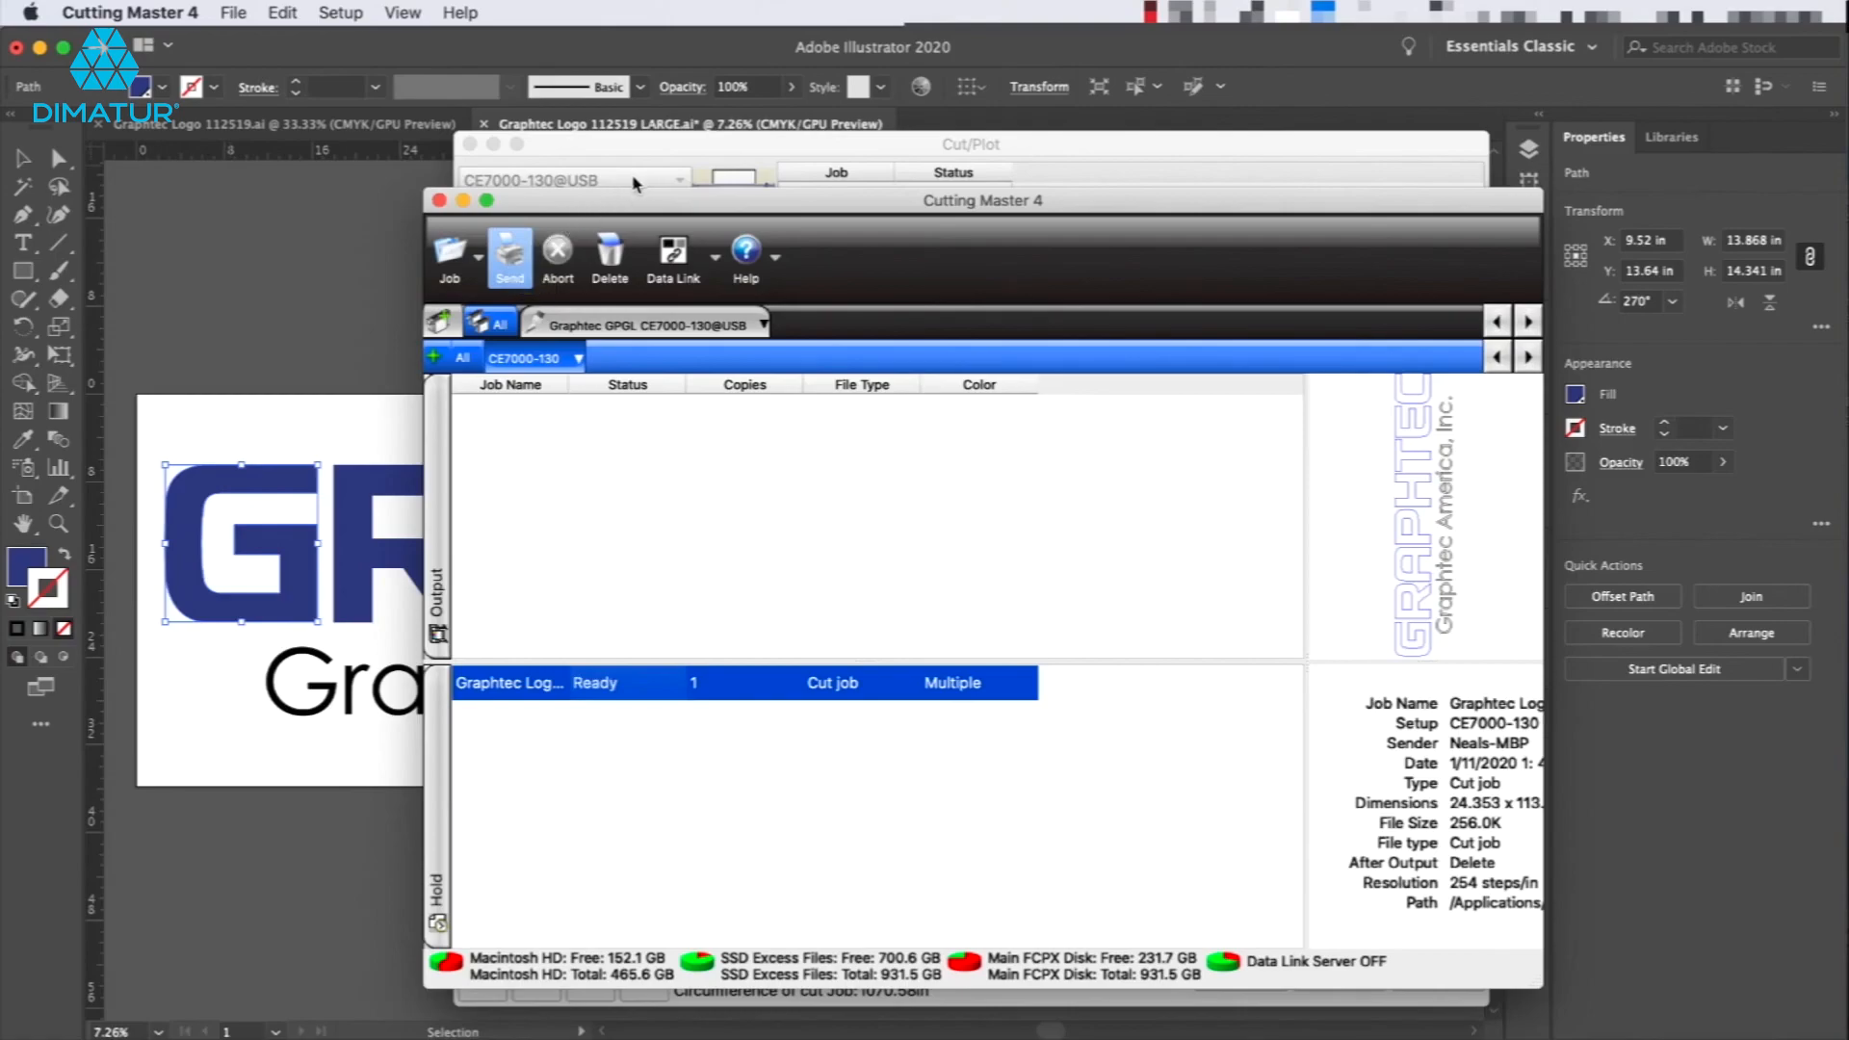
pyautogui.click(746, 145)
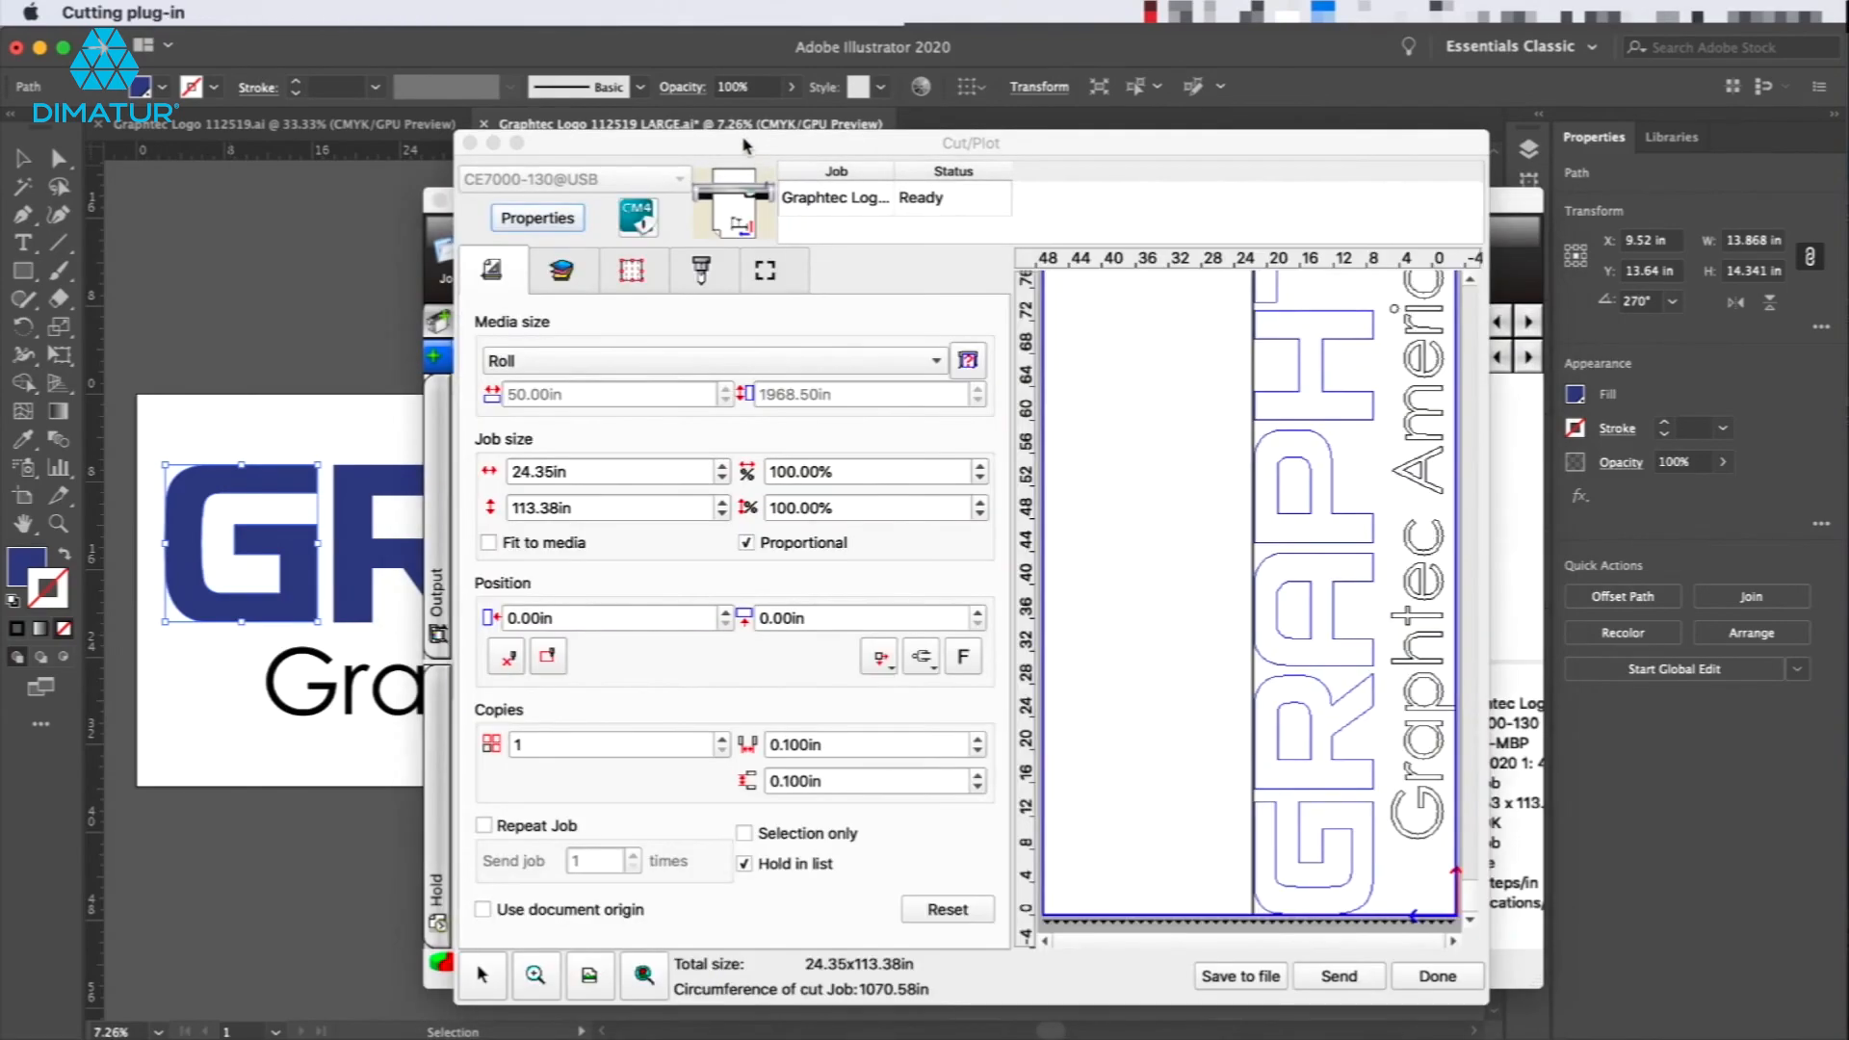